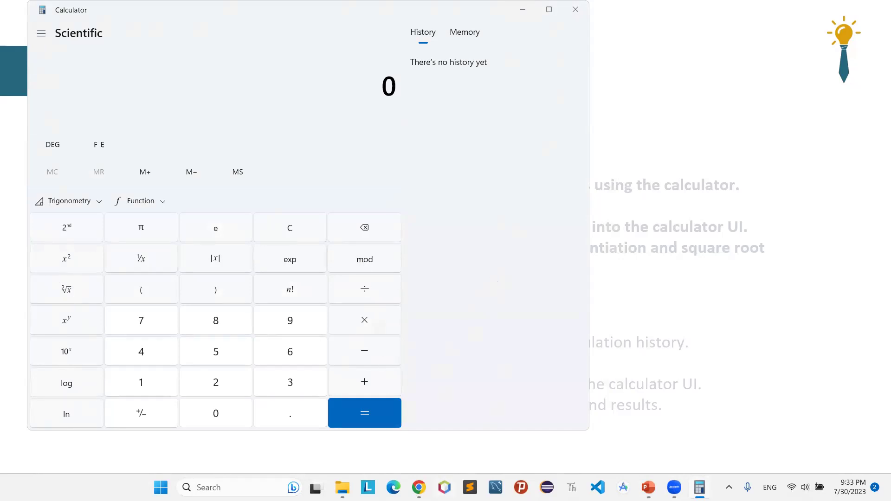
- Handwrite red annotations reading "Epic – UI" and "Story" beside the calculator keypad
mouse_move(460, 155)
left_mouse_down()
mouse_move(505, 189)
mouse_move(484, 168)
mouse_move(501, 149)
mouse_move(521, 186)
mouse_move(522, 209)
left_mouse_up()
left_click_drag(532, 161, 534, 181)
mouse_move(518, 134)
left_mouse_down()
mouse_move(571, 185)
mouse_move(627, 157)
left_mouse_up()
left_click_drag(672, 130, 681, 158)
left_click_drag(717, 132, 717, 118)
left_click_drag(736, 120, 764, 175)
left_click_drag(717, 95, 778, 67)
left_click_drag(573, 207, 572, 262)
left_click_drag(603, 203, 616, 262)
mouse_move(591, 234)
left_mouse_down()
mouse_move(677, 210)
mouse_move(698, 217)
left_mouse_up()
- Outline the calculator's keypad, memory and function rows, and display area in red, and then clear all annotations
mouse_move(32, 222)
left_mouse_down()
mouse_move(46, 391)
mouse_move(119, 416)
mouse_move(427, 291)
left_mouse_up()
mouse_move(410, 231)
left_mouse_down()
mouse_move(29, 214)
mouse_move(33, 243)
left_mouse_up()
mouse_move(43, 129)
left_mouse_down()
mouse_move(48, 190)
mouse_move(349, 200)
mouse_move(395, 153)
mouse_move(48, 146)
left_mouse_up()
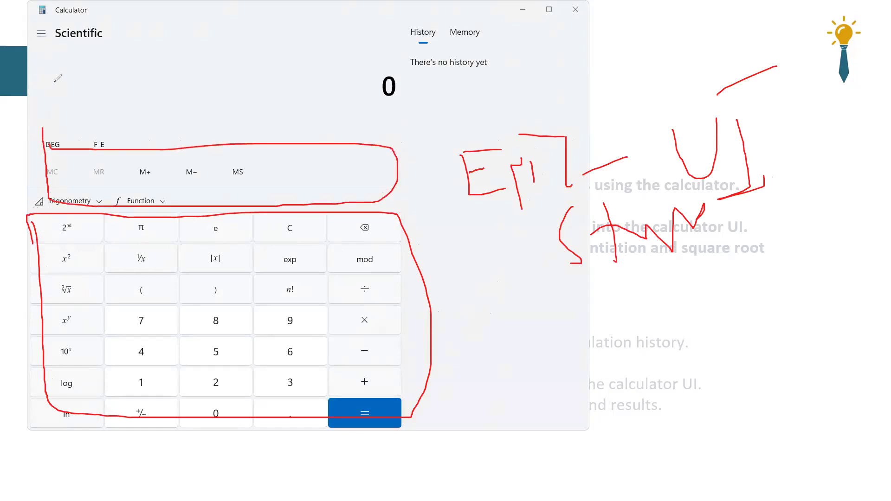
mouse_move(36, 7)
left_mouse_down()
mouse_move(58, 59)
mouse_move(501, 110)
mouse_move(583, 7)
mouse_move(239, 35)
left_mouse_up()
left_click_drag(106, 21, 42, 9)
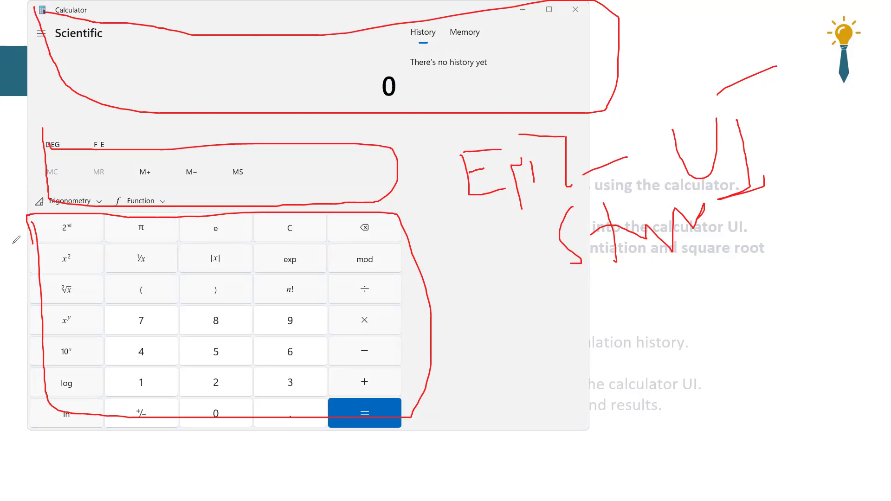
mouse_move(123, 188)
left_mouse_down()
mouse_move(147, 216)
mouse_move(101, 178)
left_mouse_up()
key("Escape")
- Close Calculator and open the Jira site in the Chrome browser
left_click(575, 9)
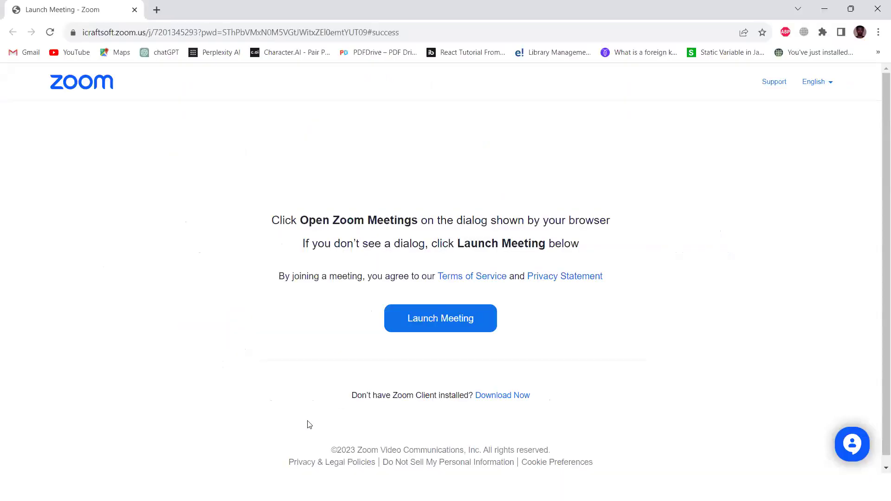
left_click(294, 39)
type("jira")
key("Return")
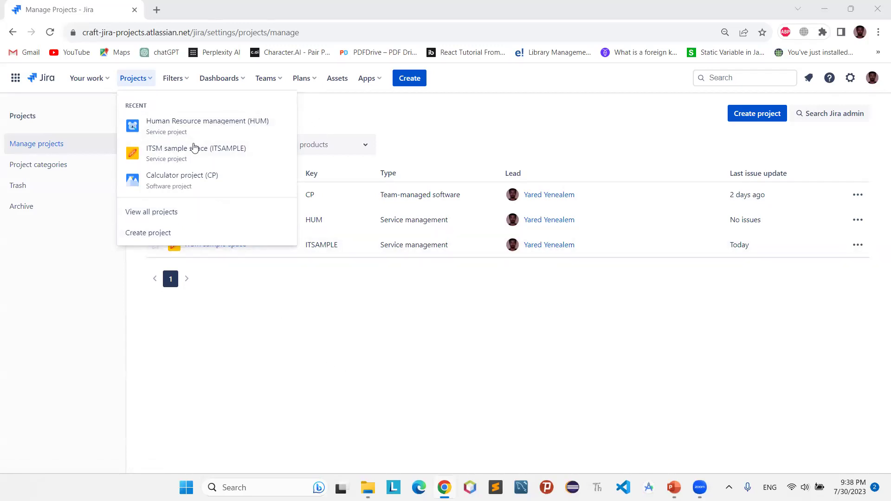
- Start creating a new Jira project and show the Software development templates
left_click(173, 236)
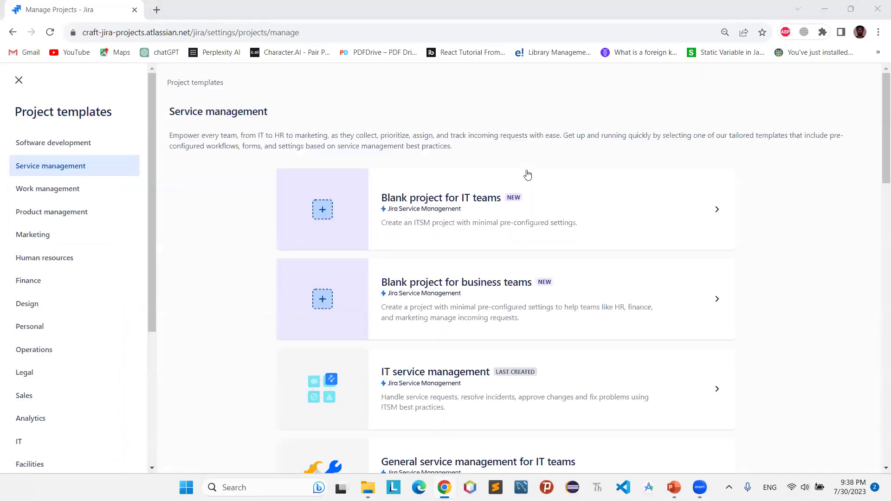
left_click(49, 140)
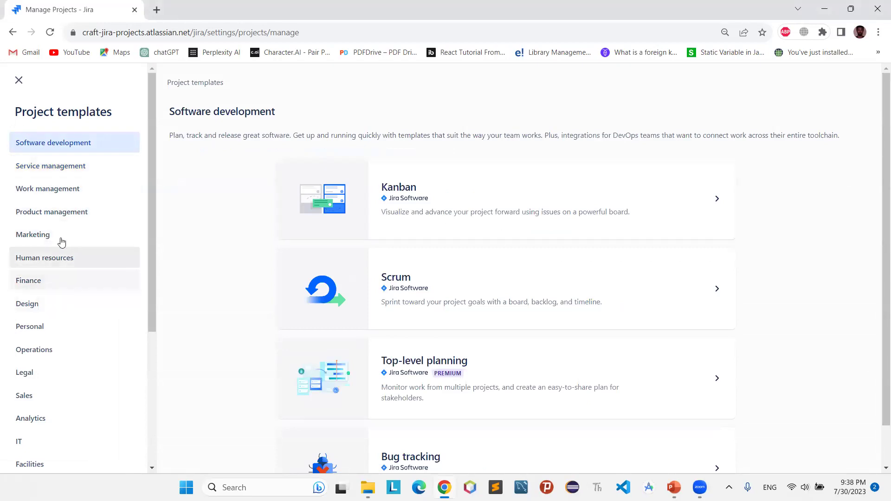
- Examine the template categories, the product list and the available Software development templates
scroll(54, 231, "down", 1)
scroll(53, 231, "down", 4)
scroll(60, 278, "up", 5)
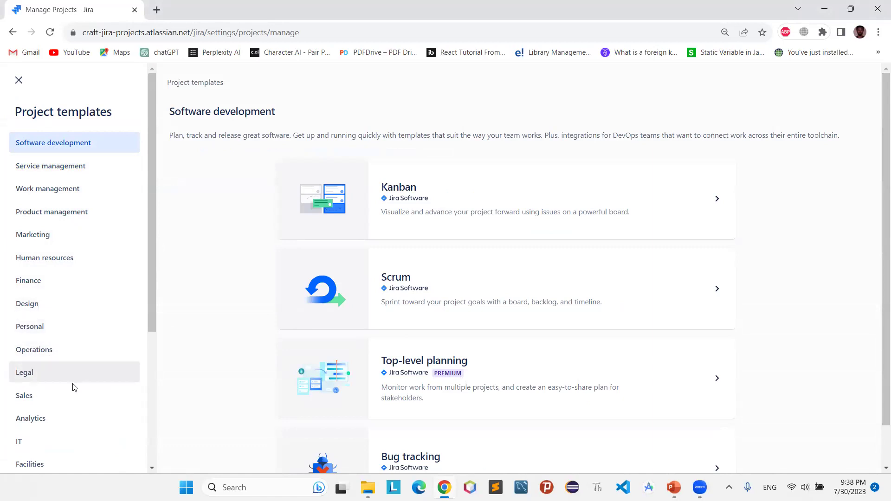
scroll(72, 387, "down", 1)
scroll(66, 325, "down", 2)
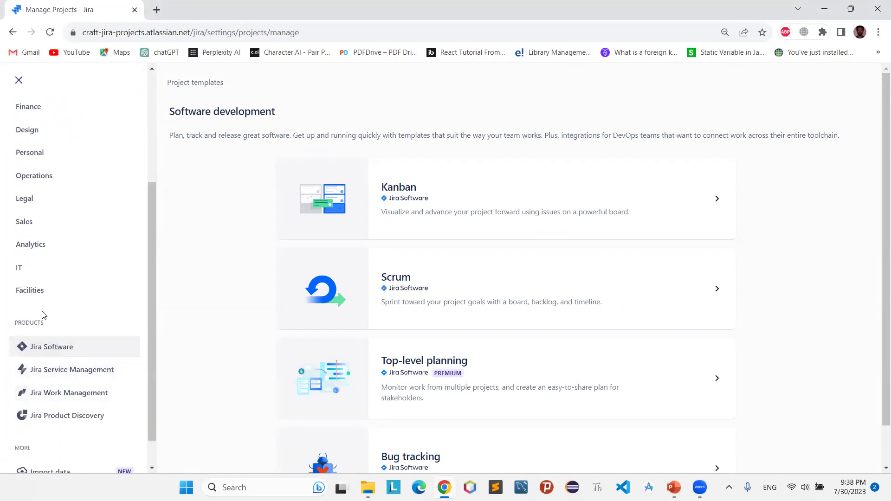
scroll(93, 338, "up", 3)
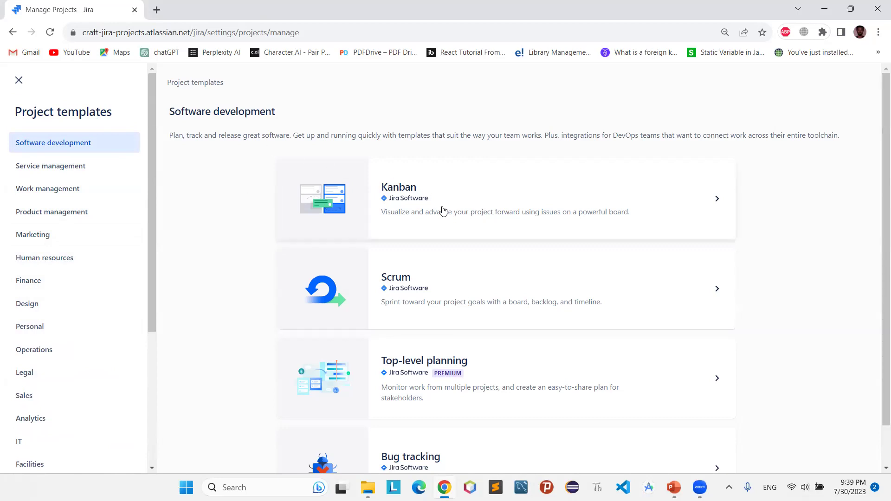
scroll(454, 315, "down", 1)
scroll(455, 316, "up", 1)
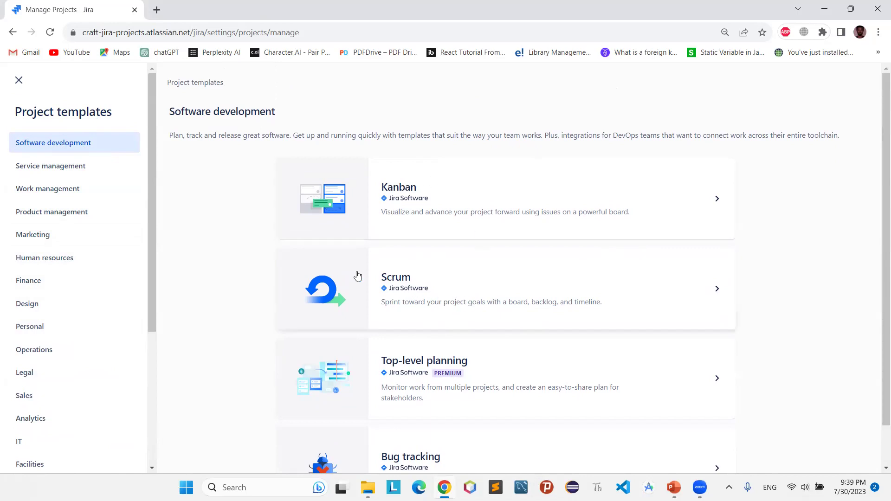
scroll(357, 276, "down", 1)
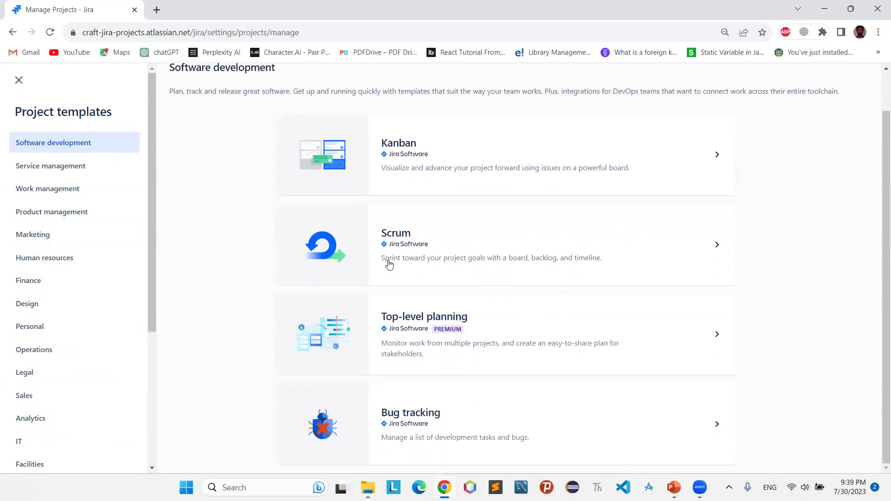
scroll(415, 241, "up", 1)
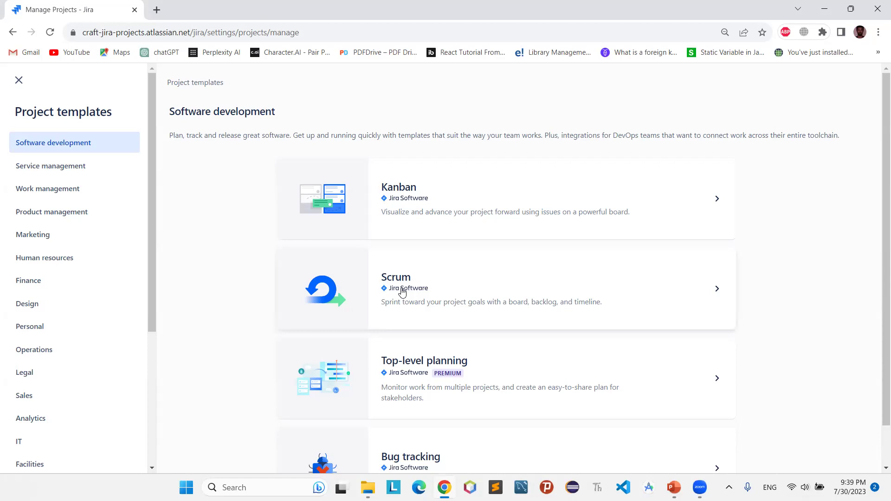
- Open the Scrum template, review its issue types and workflow, and use it for the new project
left_click(537, 274)
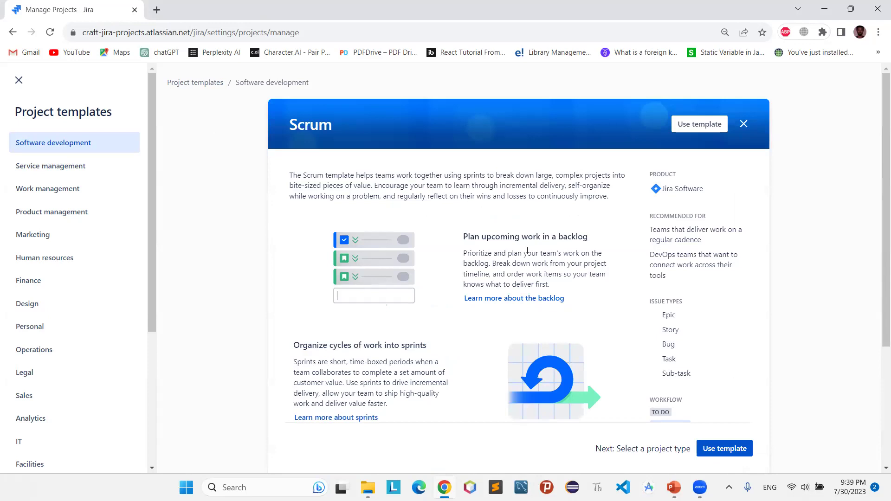
scroll(528, 250, "down", 4)
left_click_drag(652, 127, 722, 123)
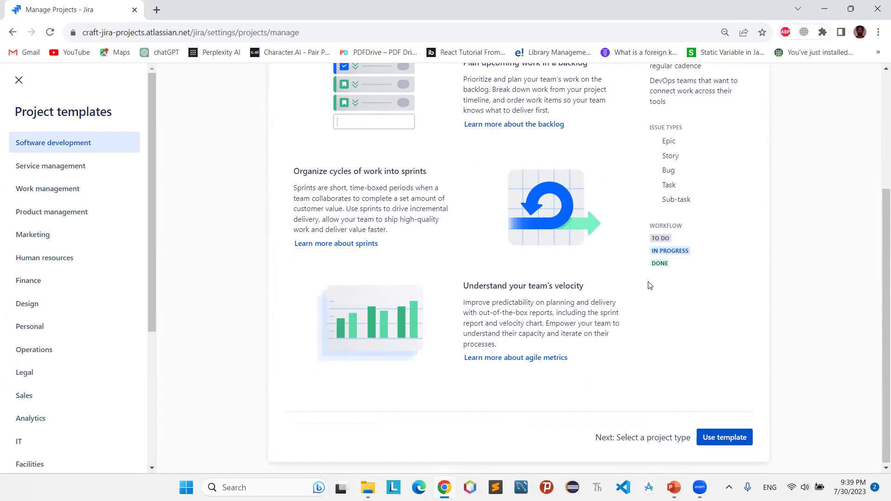
scroll(485, 291, "up", 1)
scroll(485, 291, "up", 3)
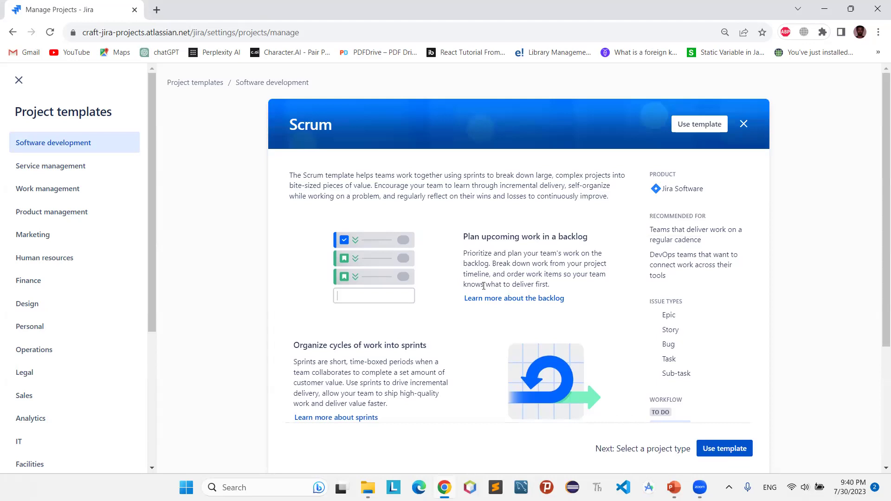
scroll(509, 275, "down", 3)
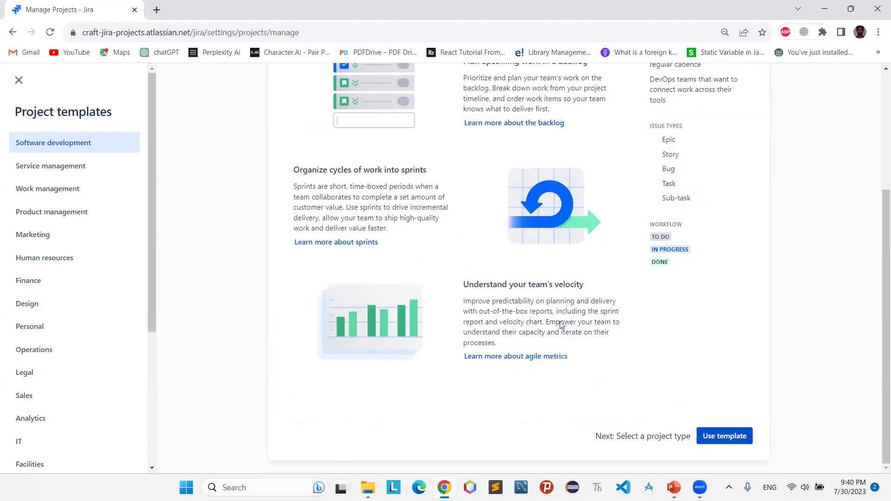
left_click(724, 436)
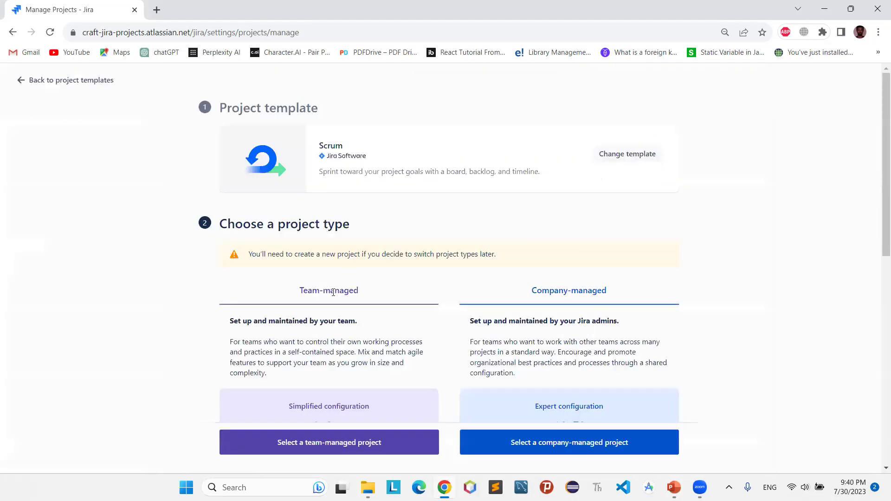
- Compare the team-managed and company-managed project types and select a company-managed project
left_click_drag(249, 258, 391, 263)
double_click(393, 254)
scroll(334, 404, "down", 8)
scroll(557, 297, "up", 8)
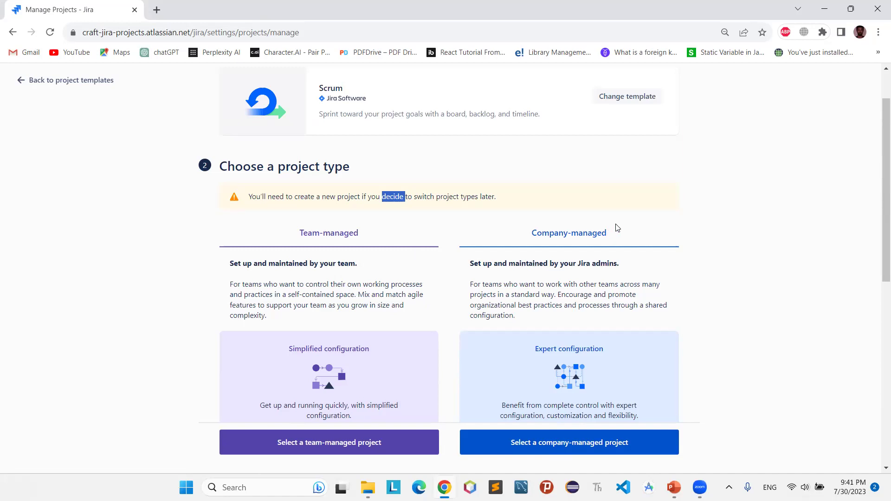
scroll(581, 255, "down", 9)
scroll(587, 294, "up", 7)
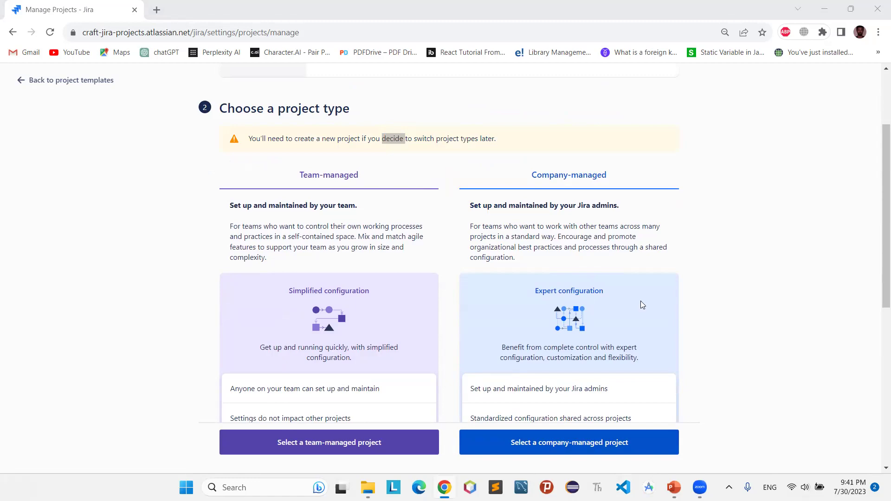
scroll(643, 305, "down", 3)
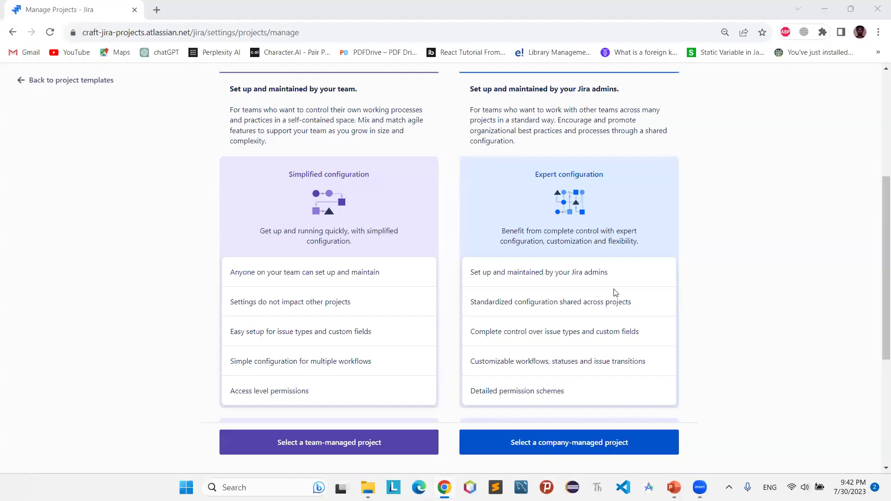
scroll(616, 293, "up", 5)
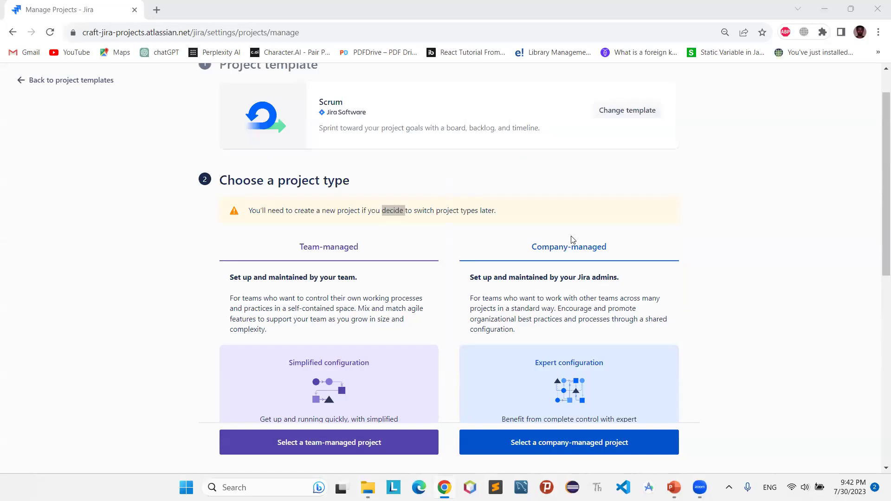
left_click_drag(529, 291, 646, 301)
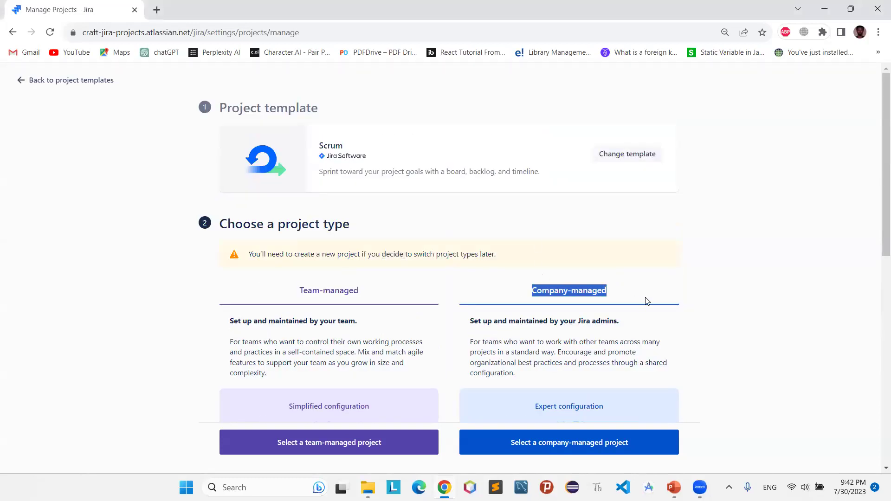
scroll(647, 301, "down", 8)
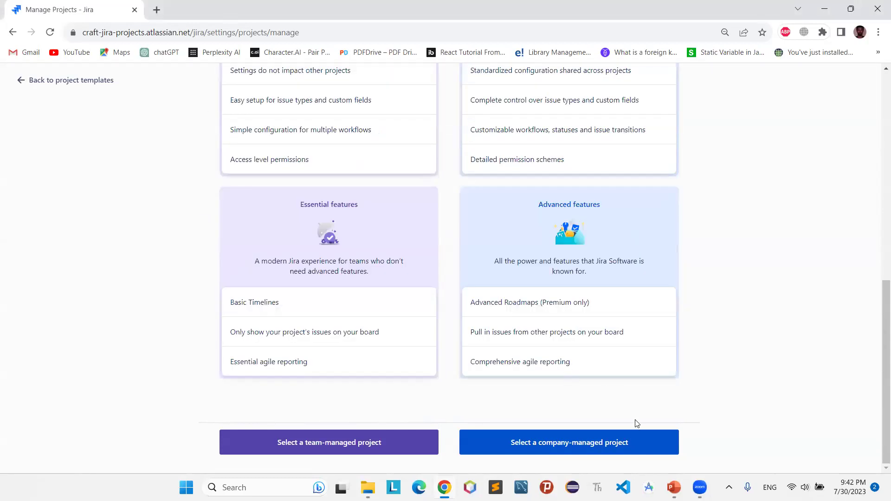
left_click(623, 442)
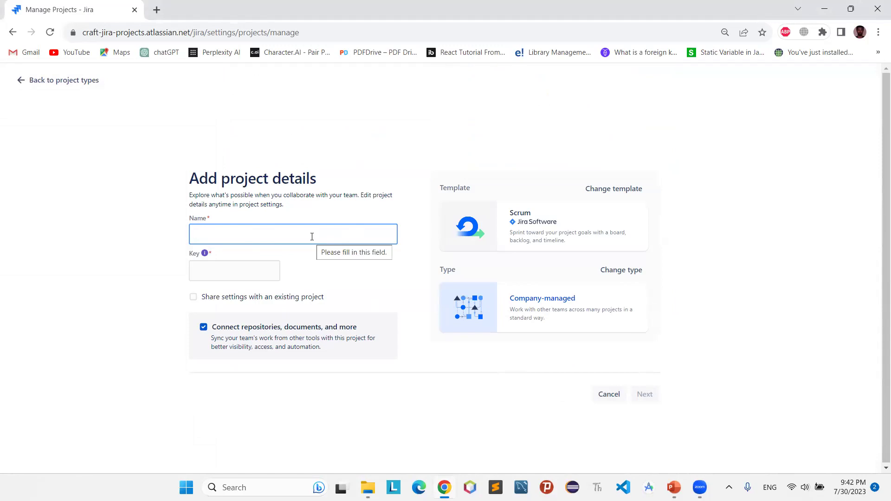
- Name the project "ATM Project" and replace the suggested key with ATM
type("ATM Project")
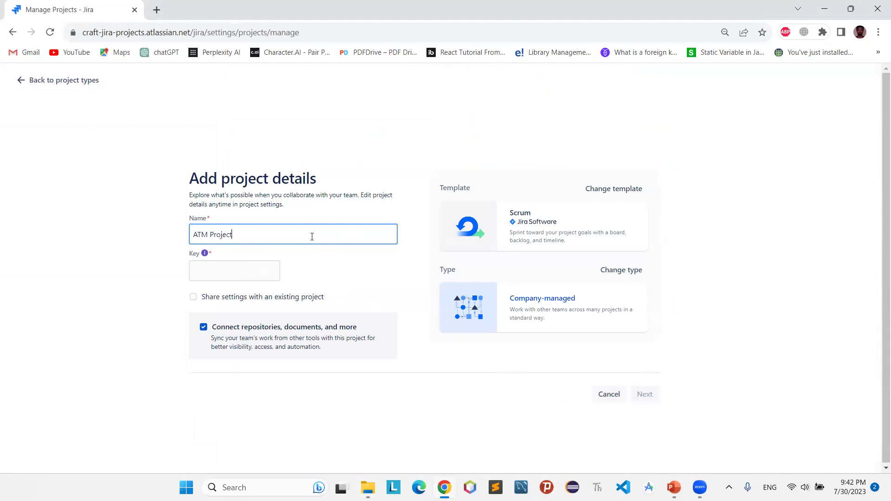
left_click(214, 278)
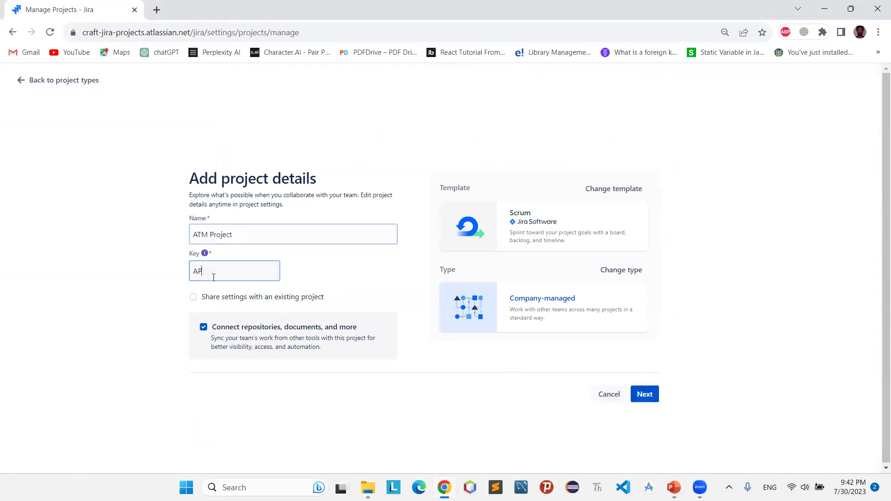
key("BackSpace")
type("TM")
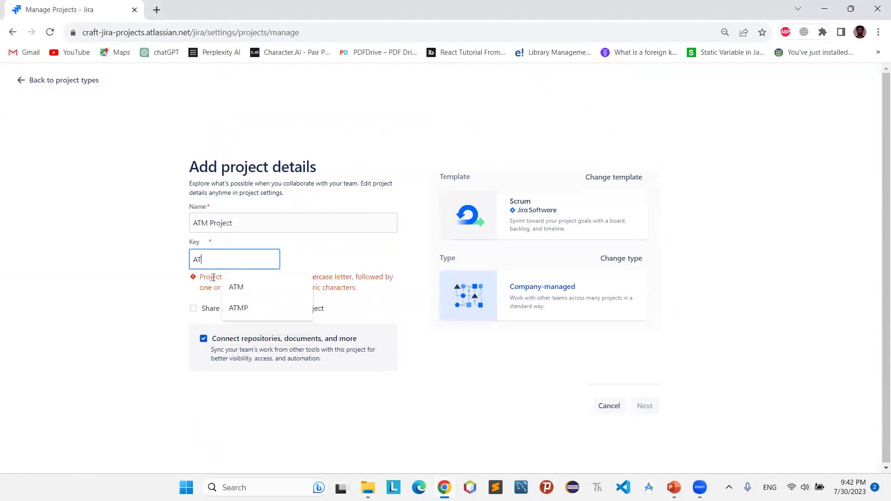
left_click(132, 267)
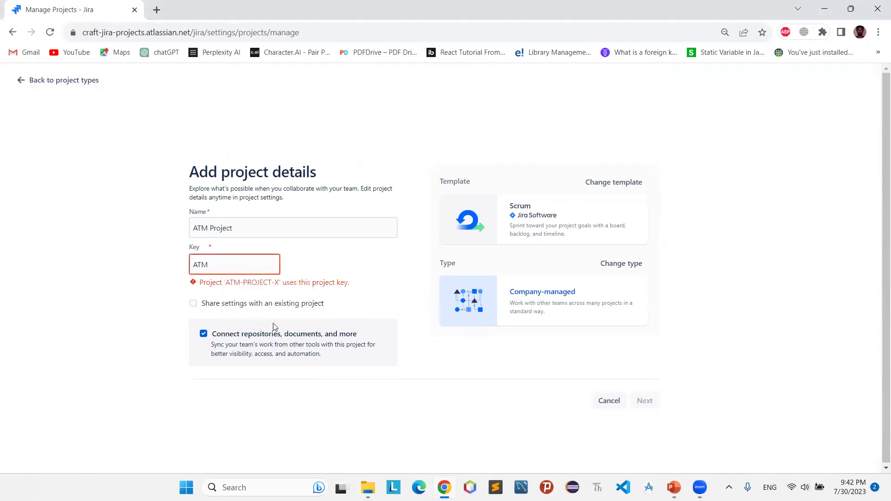
- Change the project key to ATM2
left_click(236, 269)
type("2.0")
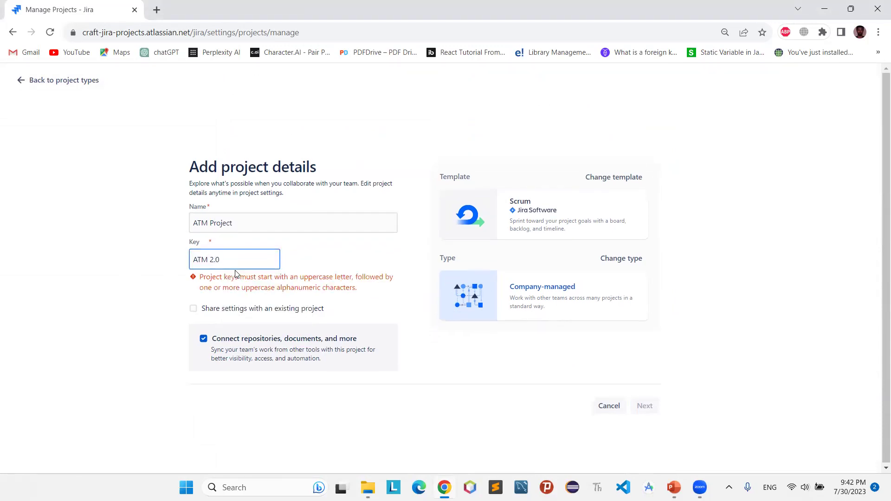
key("BackSpace")
key("BackSpace")
key("BackSpace")
key("BackSpace")
type("2")
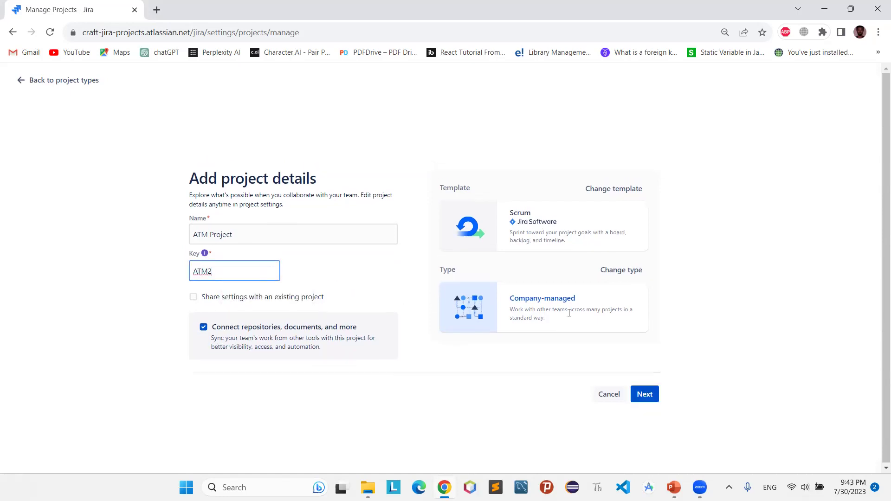
- Create the project and skip connecting it to other tools
left_click(653, 393)
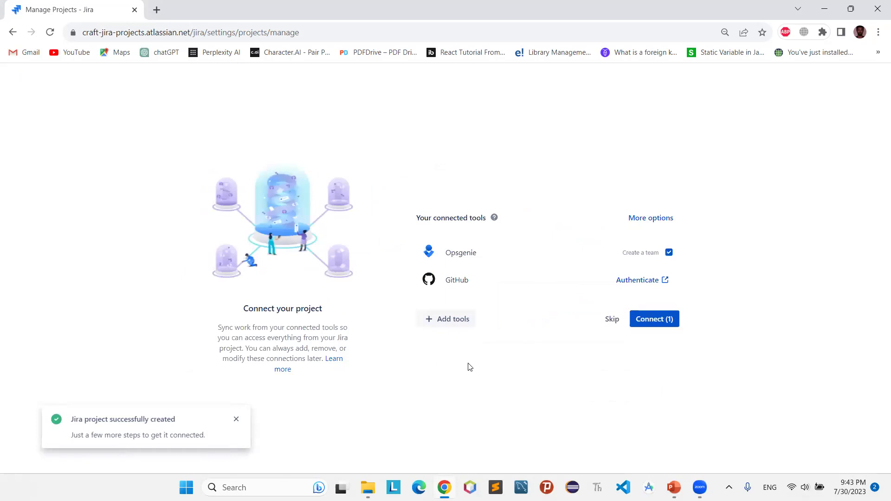
left_click(612, 319)
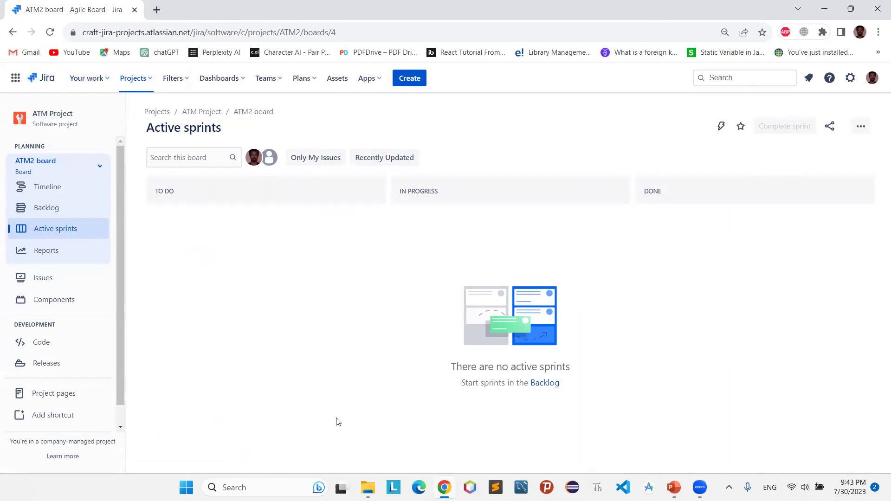
- Outline the Jira header in red and annotate it by hand as the navigation bar
mouse_move(19, 47)
left_mouse_down()
mouse_move(18, 111)
mouse_move(691, 100)
mouse_move(881, 65)
mouse_move(668, 45)
mouse_move(14, 49)
mouse_move(10, 75)
left_mouse_up()
left_click_drag(264, 79, 599, 215)
left_click_drag(694, 171, 678, 224)
mouse_move(676, 168)
left_mouse_down()
mouse_move(705, 216)
mouse_move(727, 159)
mouse_move(732, 190)
mouse_move(776, 222)
left_mouse_up()
mouse_move(779, 179)
left_mouse_down()
mouse_move(805, 176)
mouse_move(808, 210)
left_mouse_up()
left_click_drag(823, 191, 824, 208)
left_click_drag(853, 166, 835, 289)
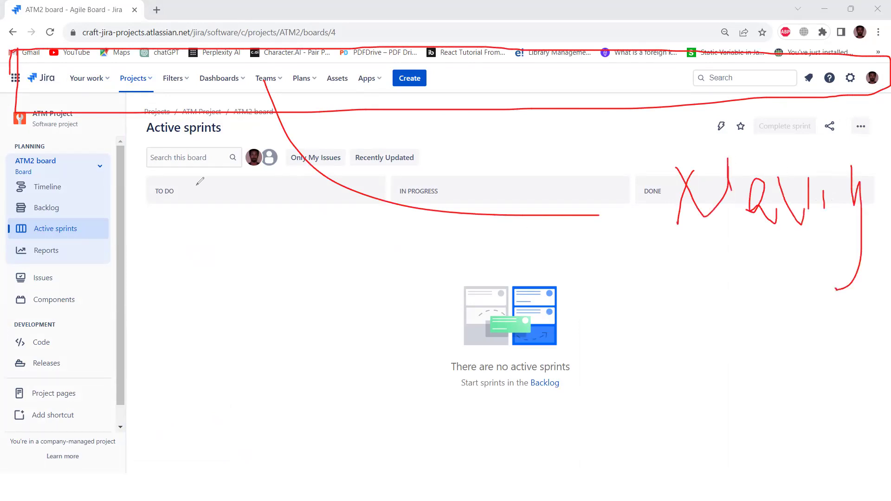
- Outline the project's side menu in red and label it by hand as the sidebar
left_click_drag(10, 125, 1, 162)
mouse_move(5, 302)
left_mouse_down()
mouse_move(9, 466)
mouse_move(111, 287)
mouse_move(101, 119)
mouse_move(5, 128)
mouse_move(1, 165)
left_mouse_up()
mouse_move(86, 283)
left_mouse_down()
mouse_move(171, 320)
mouse_move(215, 307)
left_mouse_up()
mouse_move(176, 273)
left_mouse_down()
mouse_move(201, 266)
mouse_move(239, 314)
mouse_move(277, 311)
left_mouse_up()
mouse_move(271, 243)
left_mouse_down()
mouse_move(309, 320)
mouse_move(334, 332)
mouse_move(427, 295)
left_mouse_up()
left_click_drag(159, 259, 123, 407)
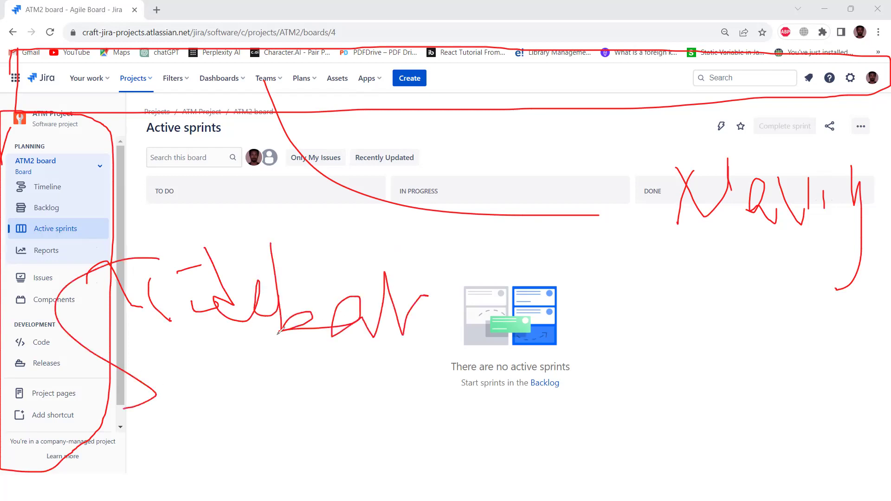
- Outline the Active sprints area in red and label it by hand as the Scrum board
mouse_move(138, 134)
left_mouse_down()
mouse_move(214, 422)
mouse_move(749, 413)
left_mouse_up()
mouse_move(808, 412)
left_mouse_down()
mouse_move(868, 146)
mouse_move(367, 126)
mouse_move(139, 129)
mouse_move(125, 171)
left_mouse_up()
mouse_move(582, 251)
left_mouse_down()
mouse_move(520, 261)
mouse_move(527, 308)
left_mouse_up()
left_click_drag(580, 273, 594, 267)
mouse_move(603, 271)
left_mouse_down()
mouse_move(654, 247)
mouse_move(682, 273)
mouse_move(747, 284)
mouse_move(842, 267)
mouse_move(884, 297)
mouse_move(868, 315)
left_mouse_up()
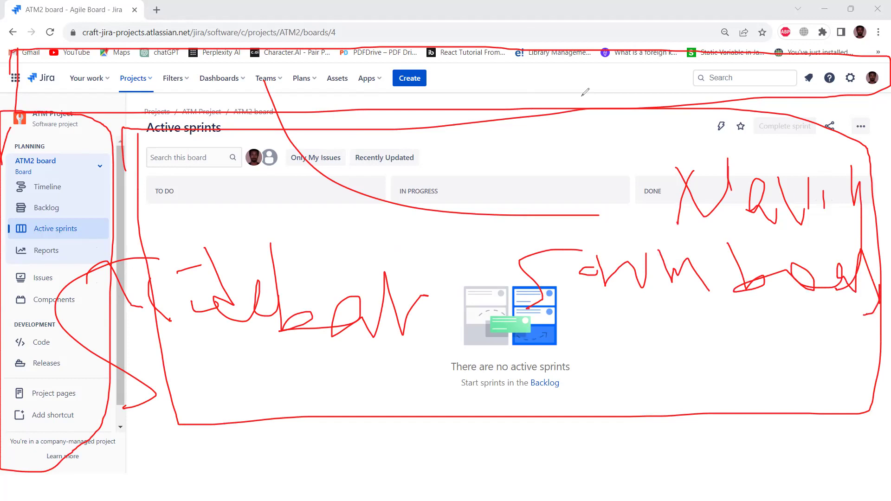
- Clear the red annotations from the screen and review the Atlassian products offered in the app switcher
left_click(678, 52)
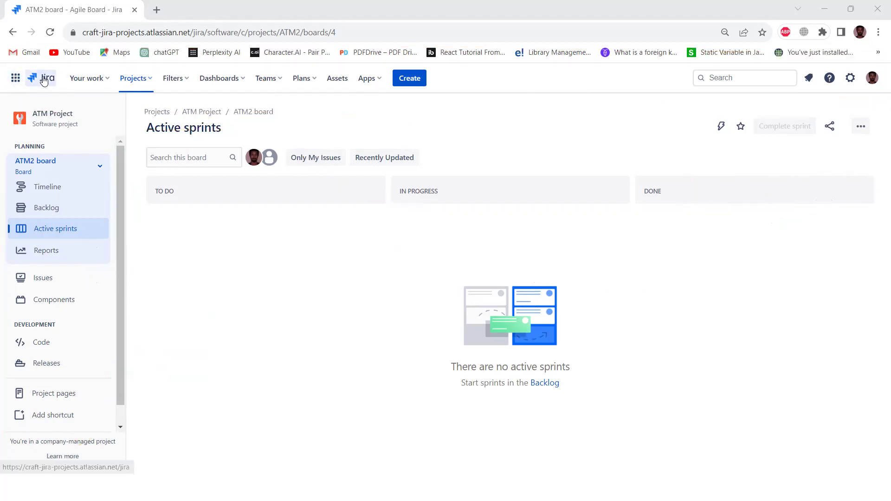
left_click(17, 81)
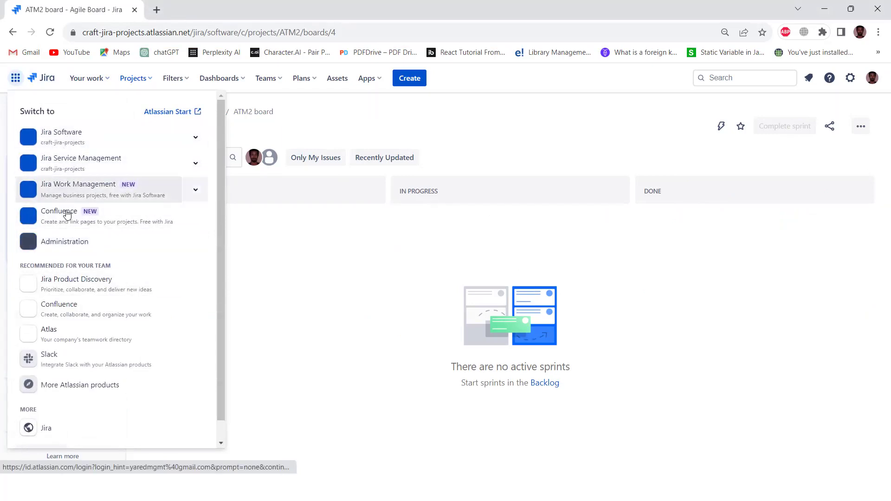
scroll(69, 209, "down", 1)
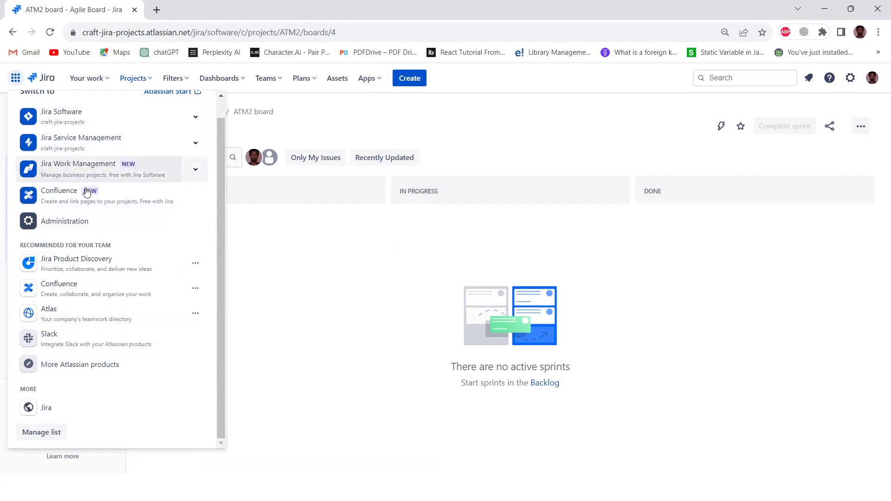
scroll(86, 192, "up", 1)
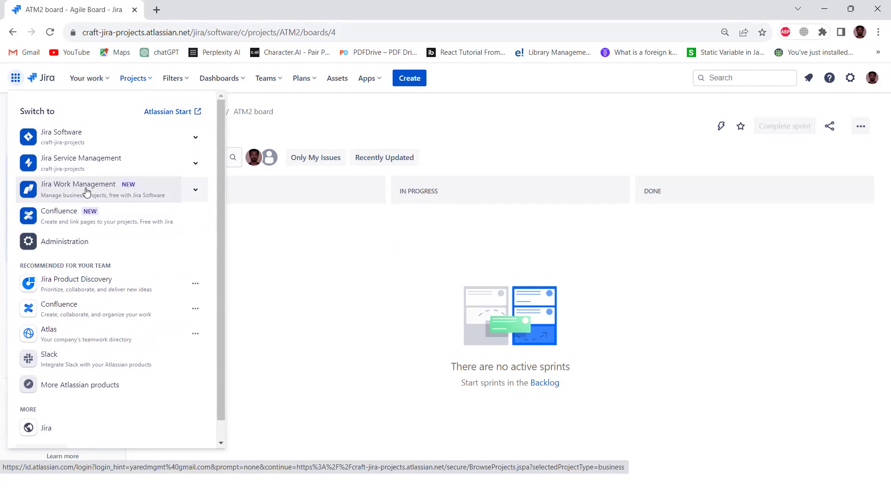
left_click(14, 83)
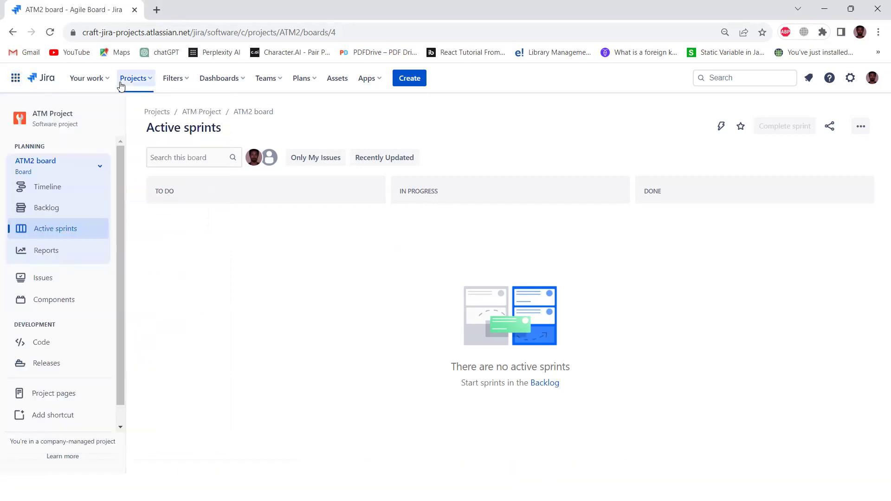
- Review the Assigned to me, Recent, Boards and Queues lists under Your work
left_click(95, 79)
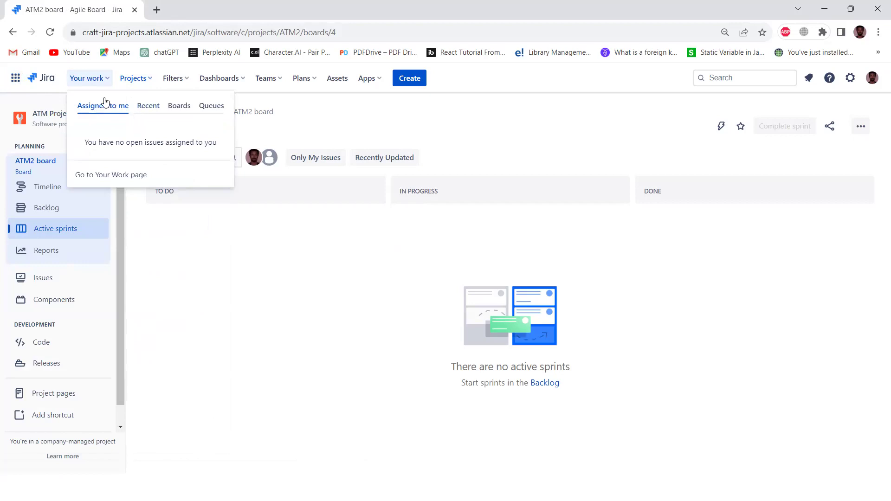
left_click(150, 106)
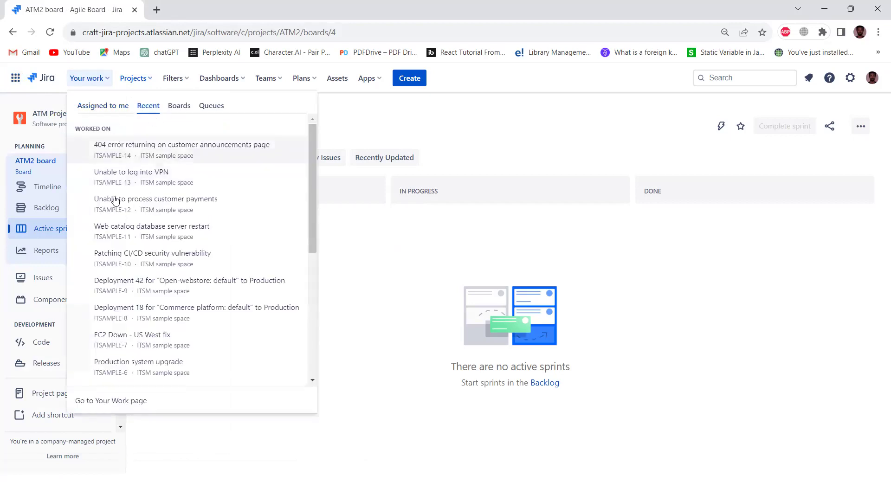
left_click(179, 108)
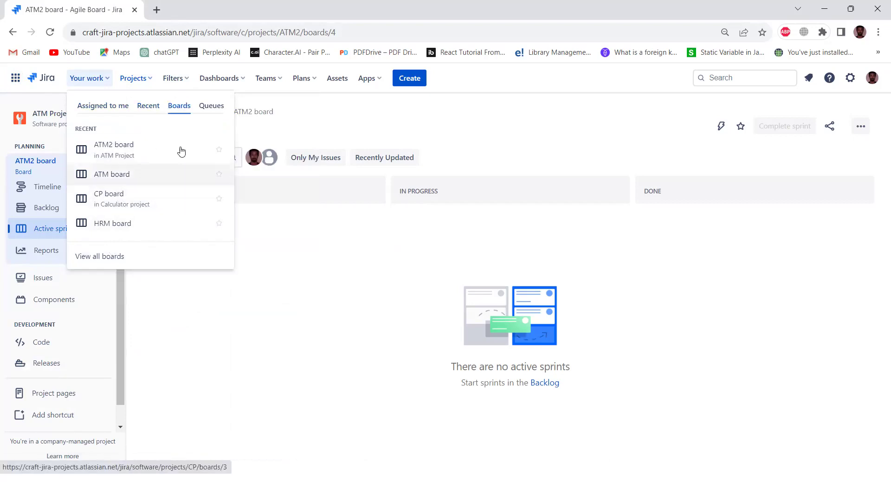
left_click(211, 106)
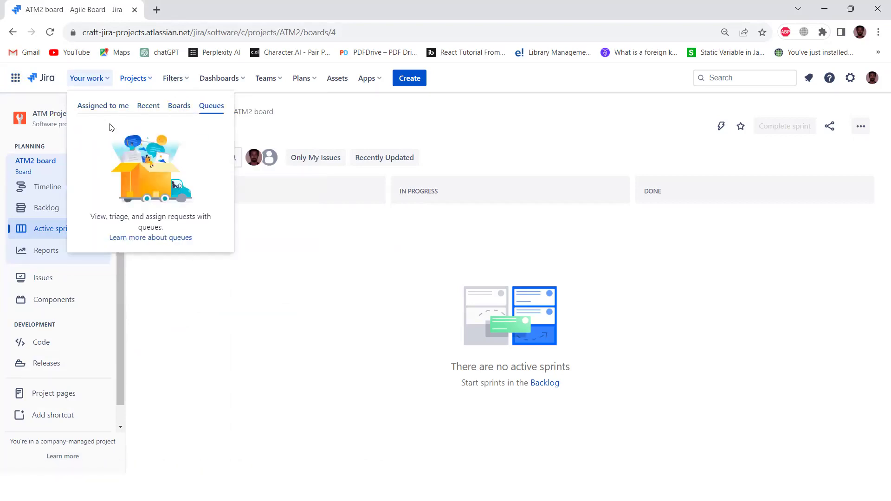
- Review the options offered under Projects, Filters, Dashboards, Teams and Apps in the navigation bar
left_click(139, 79)
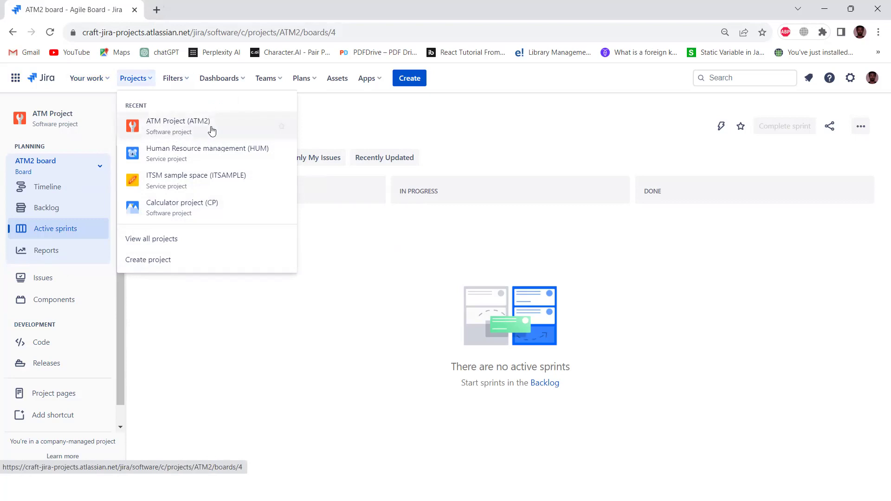
left_click(185, 85)
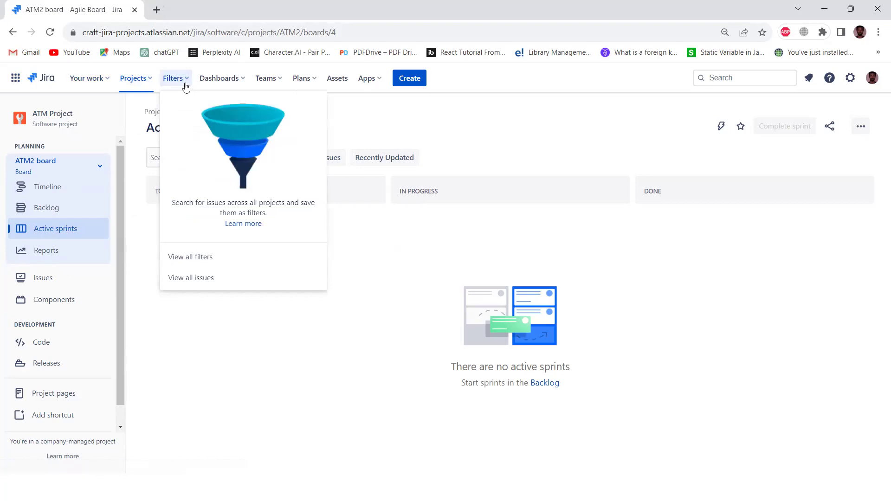
left_click(244, 80)
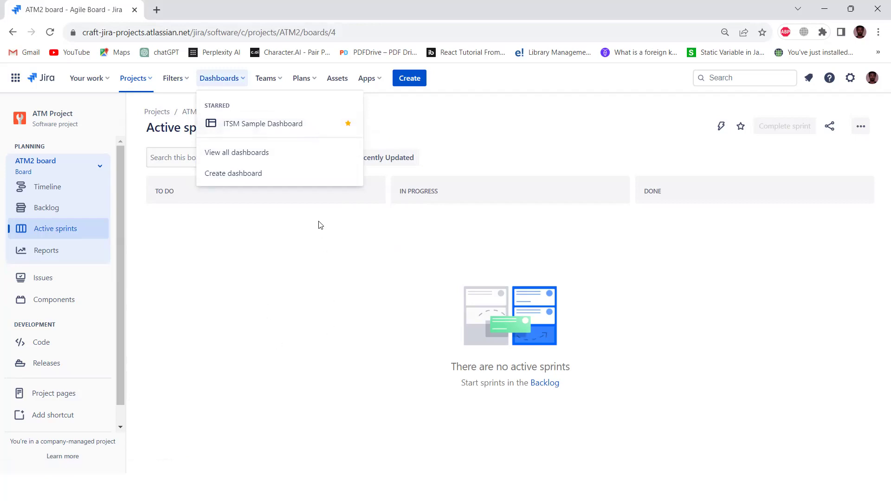
left_click(282, 81)
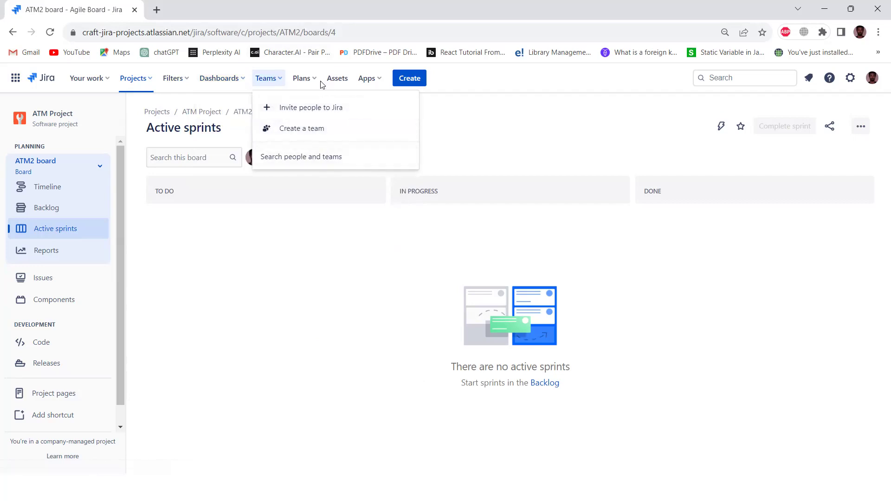
left_click(368, 79)
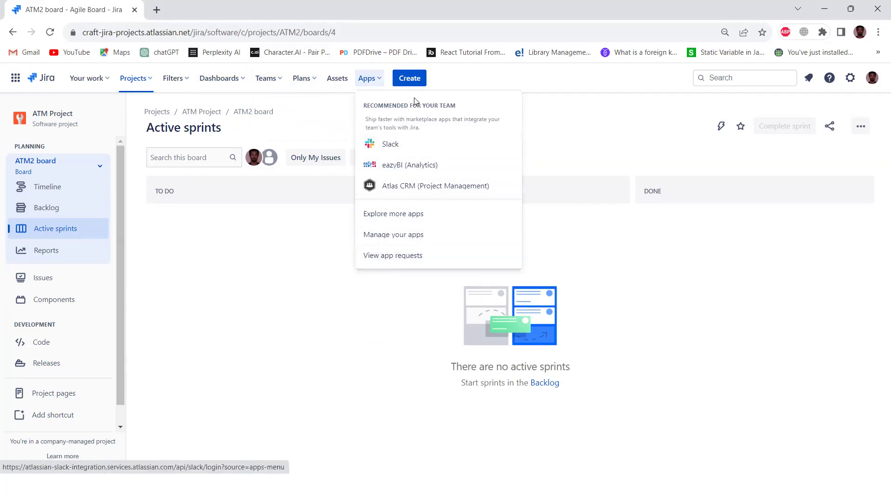
- Examine the issue types available in the Create issue form and close it without creating an issue
left_click(414, 80)
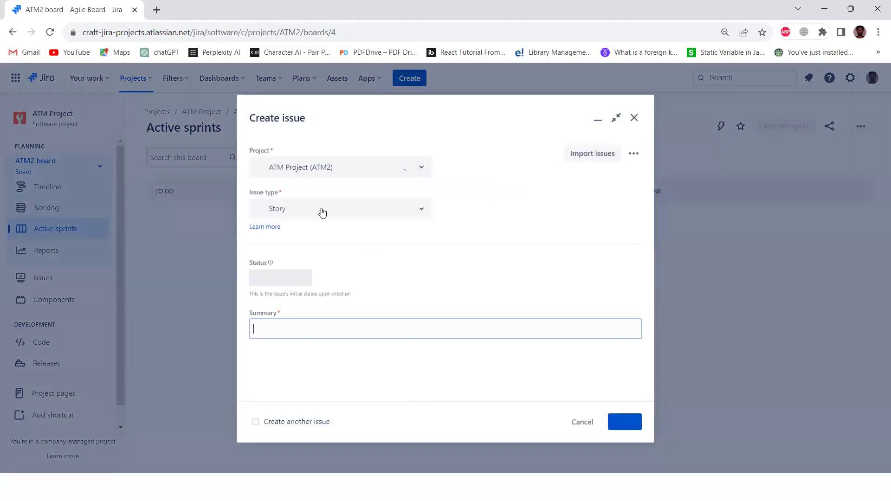
left_click(266, 210)
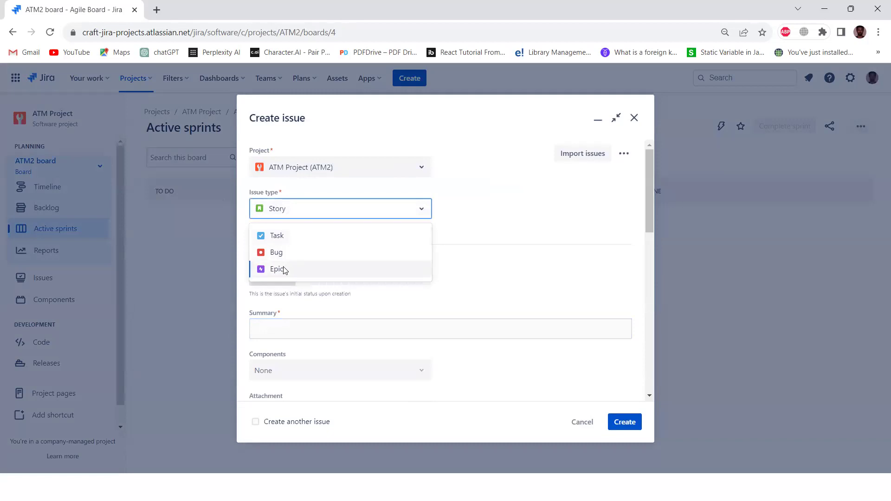
left_click(523, 214)
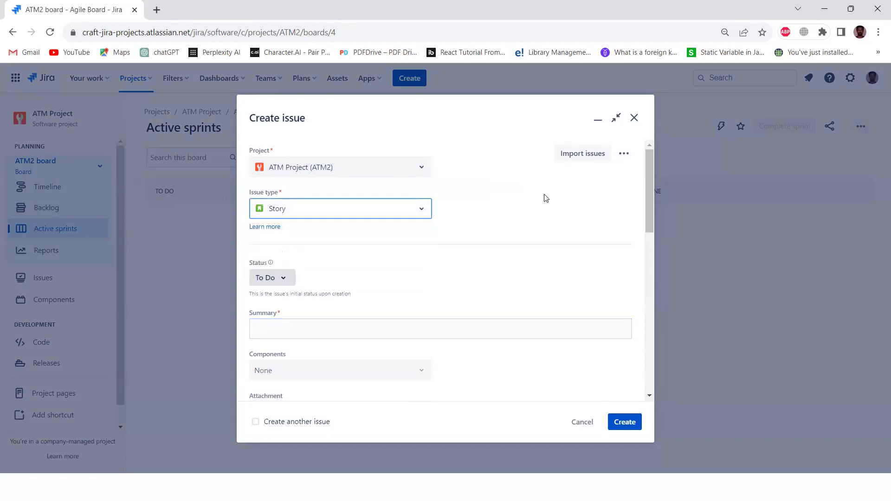
left_click(634, 118)
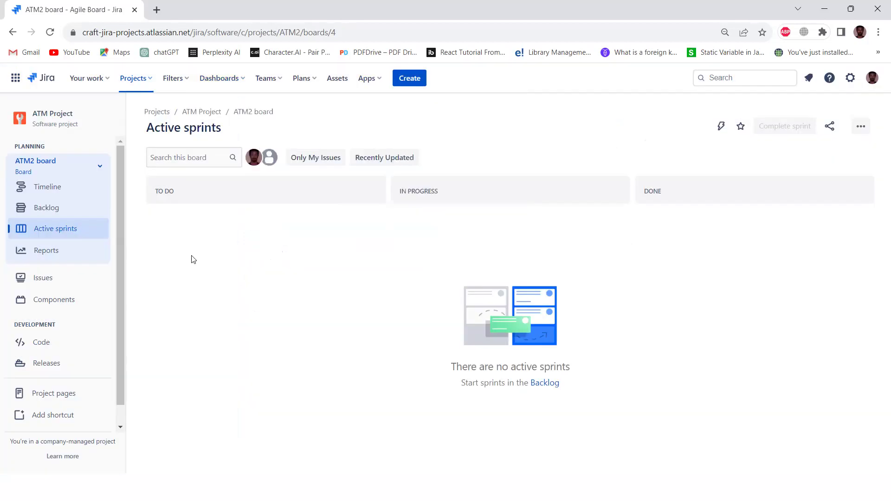
- Examine Jira's search suggestions and the notifications, including their extra options, the unread-only filter, and the Watching and Requests lists
left_click(738, 73)
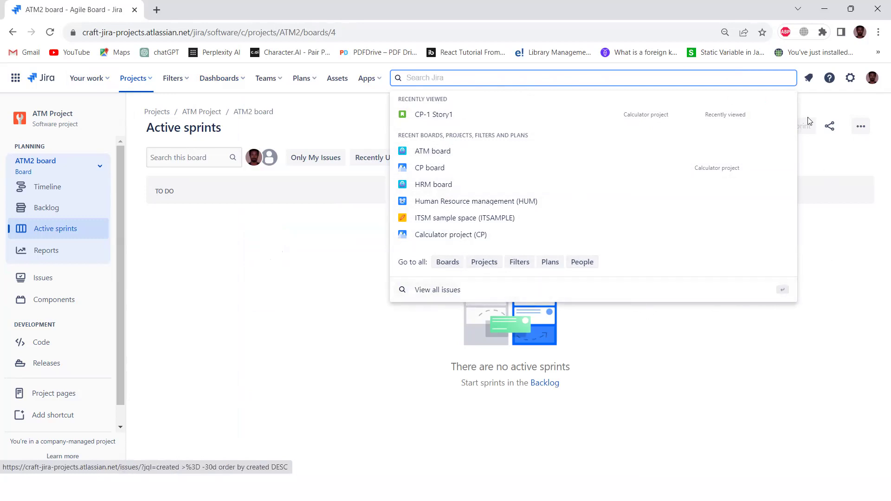
left_click(808, 79)
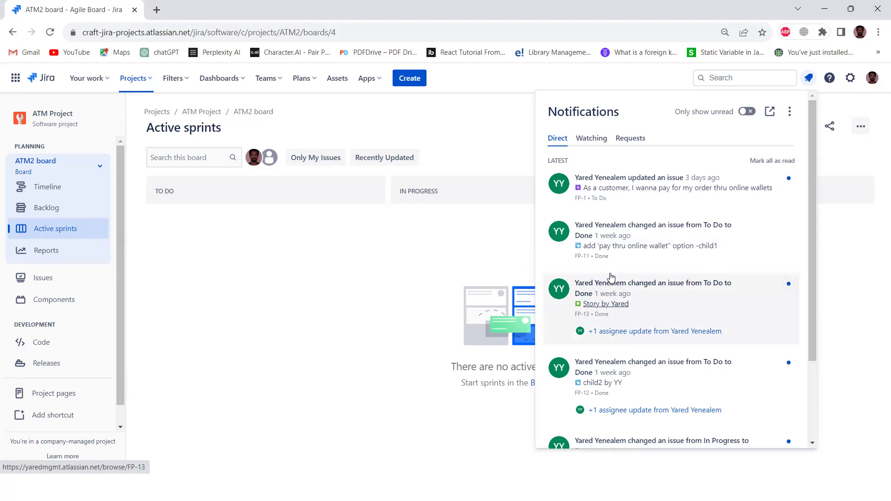
left_click(790, 112)
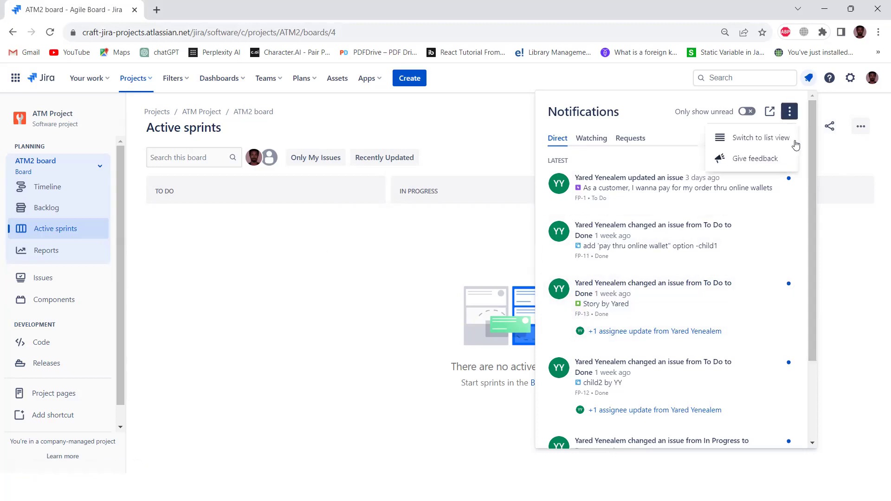
left_click(671, 113)
left_click(746, 113)
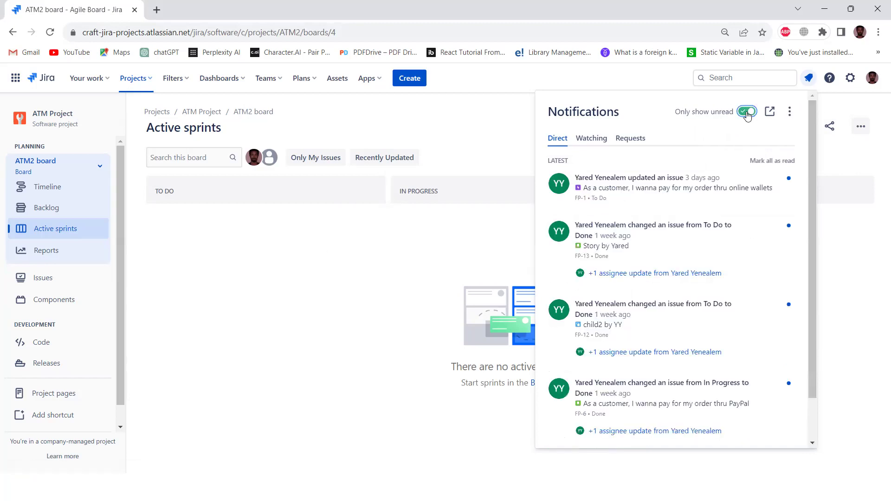
left_click(747, 113)
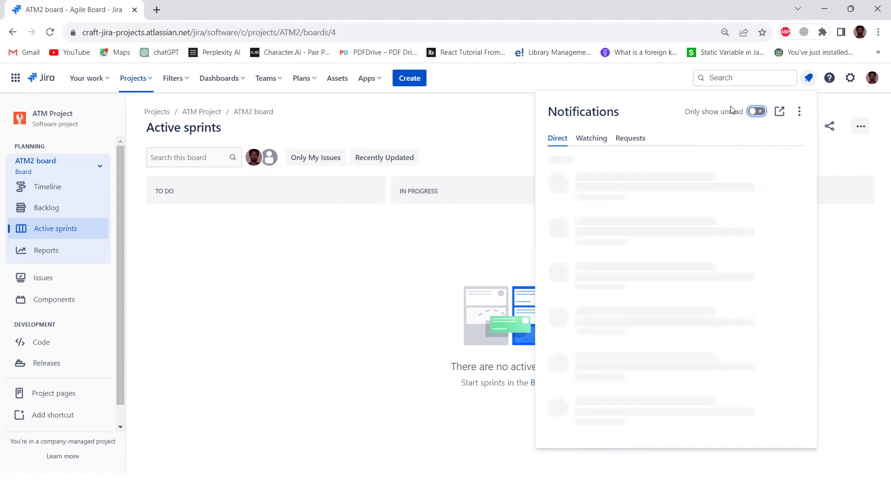
left_click(605, 139)
left_click(643, 146)
- Examine the help article search, suggested articles and support resources in Jira's help
left_click(829, 79)
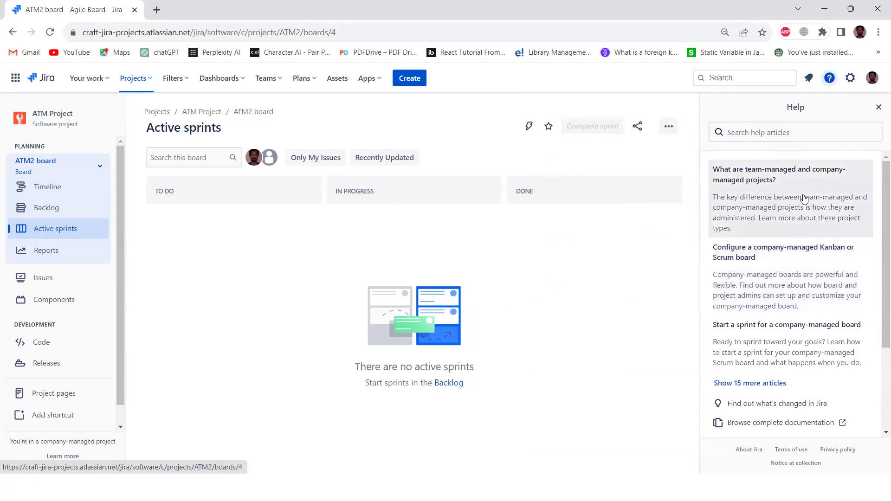
left_click(774, 128)
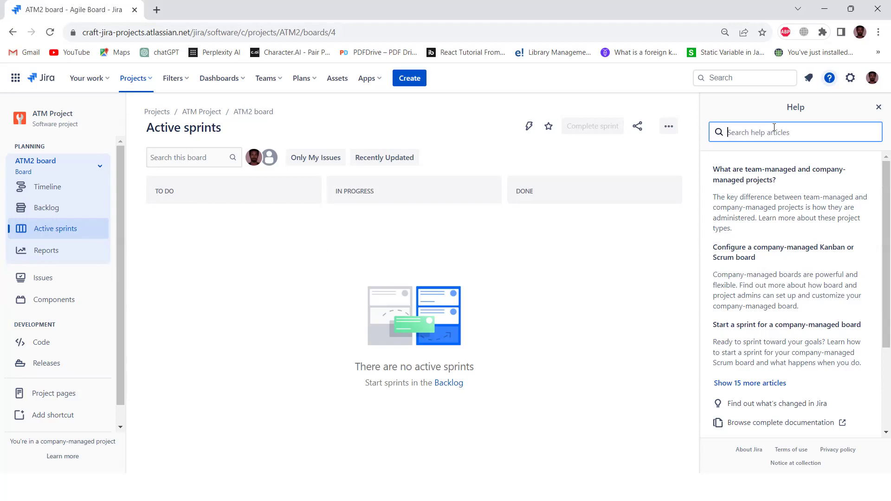
scroll(782, 320, "down", 3)
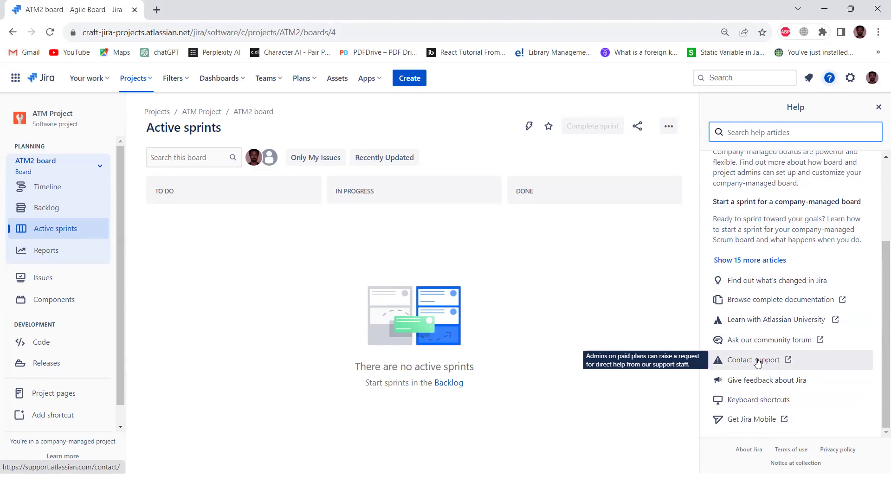
- Review the Atlassian admin, Jira and personal settings, and close both the settings and the help
left_click(851, 77)
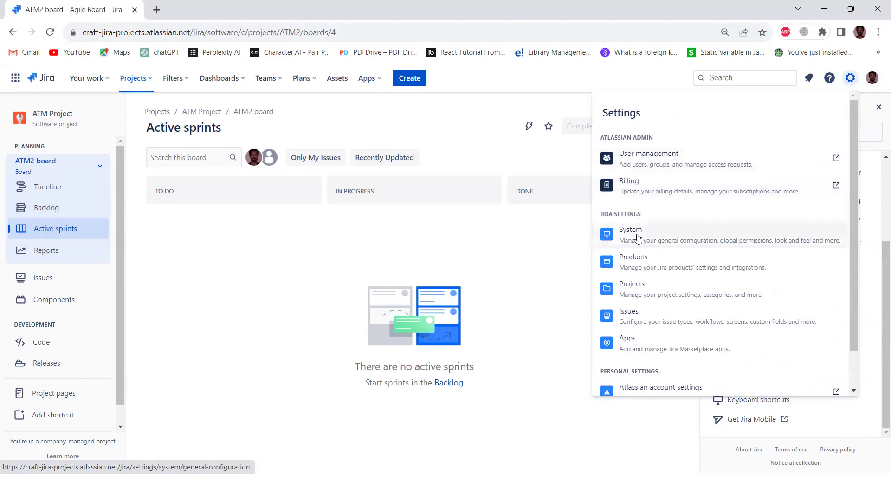
scroll(656, 324, "down", 1)
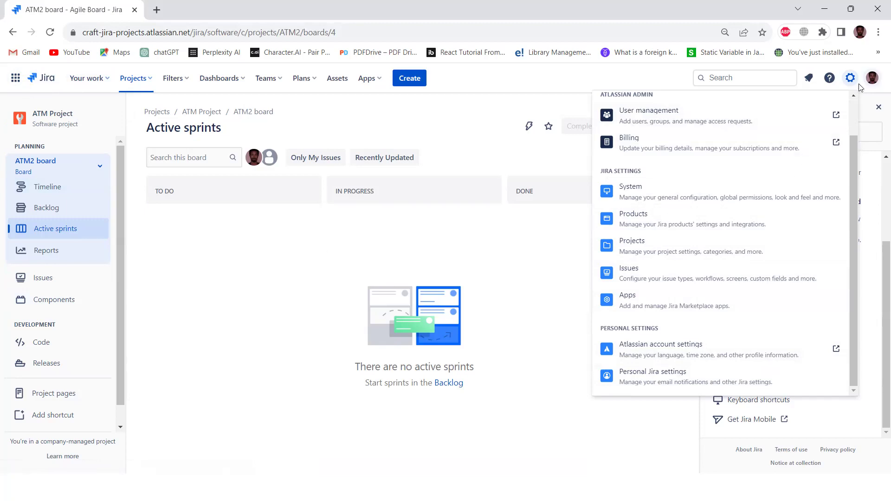
left_click(871, 87)
left_click(871, 87)
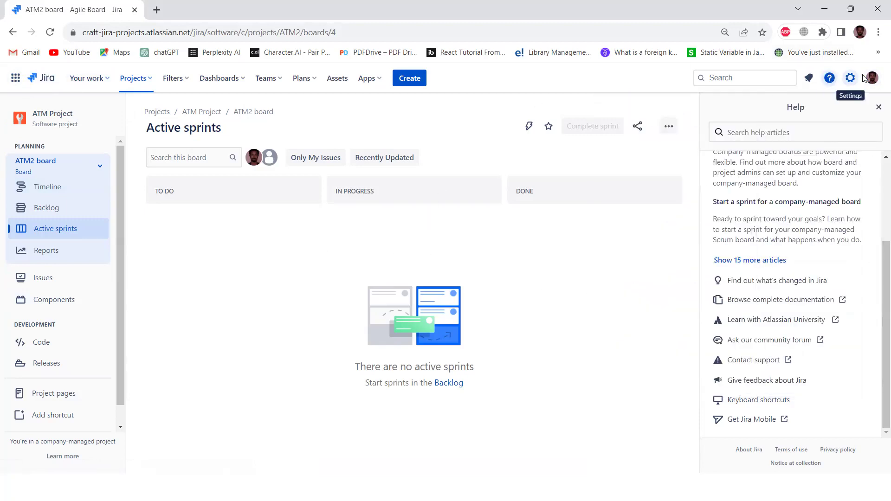
left_click(829, 77)
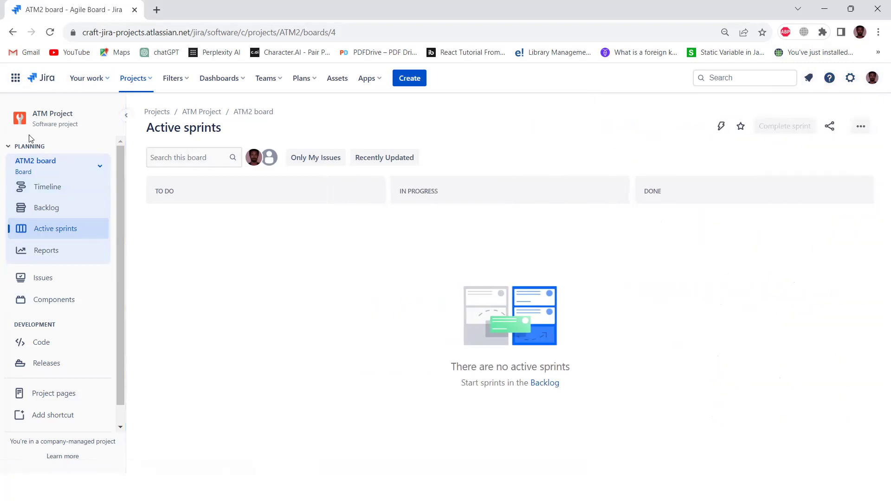
- Examine the ATM Project sidebar and its Issues, Components and Code pages
scroll(29, 341, "down", 1)
scroll(29, 341, "up", 1)
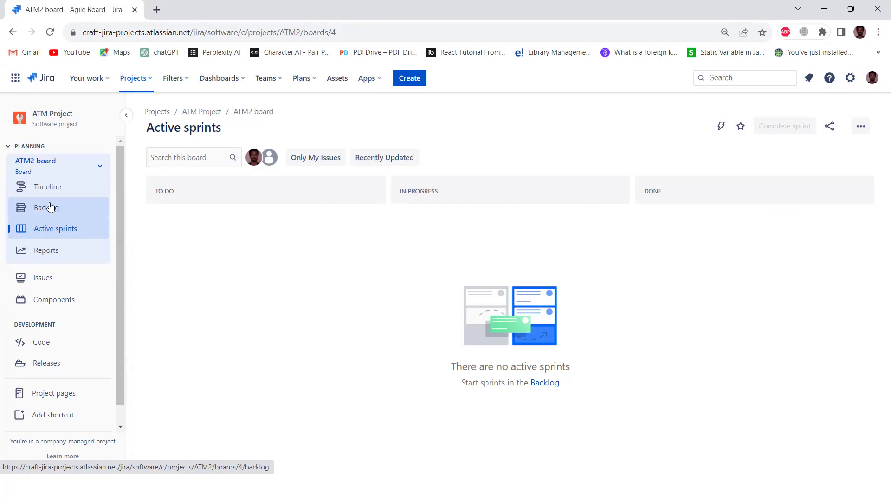
left_click(40, 283)
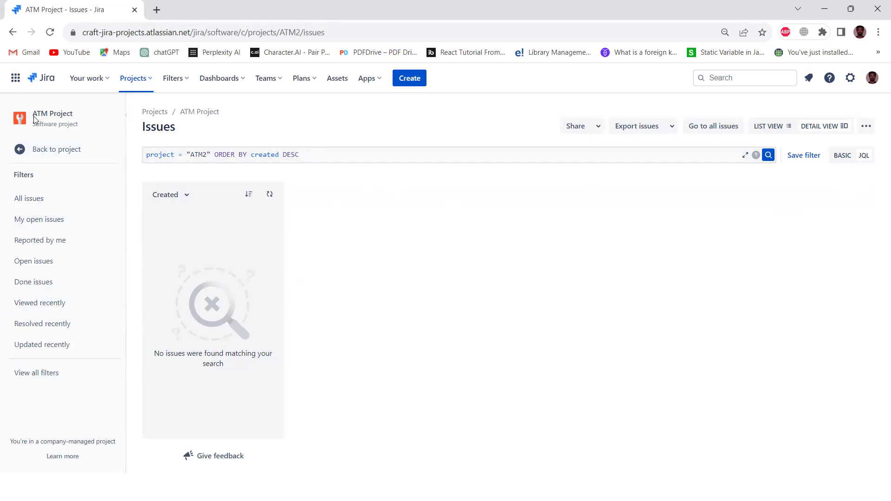
left_click(50, 157)
left_click(50, 301)
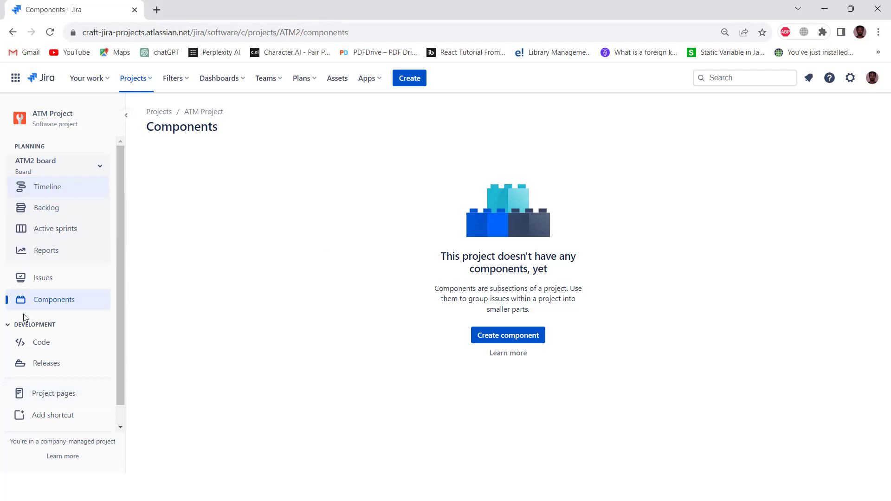
left_click(51, 348)
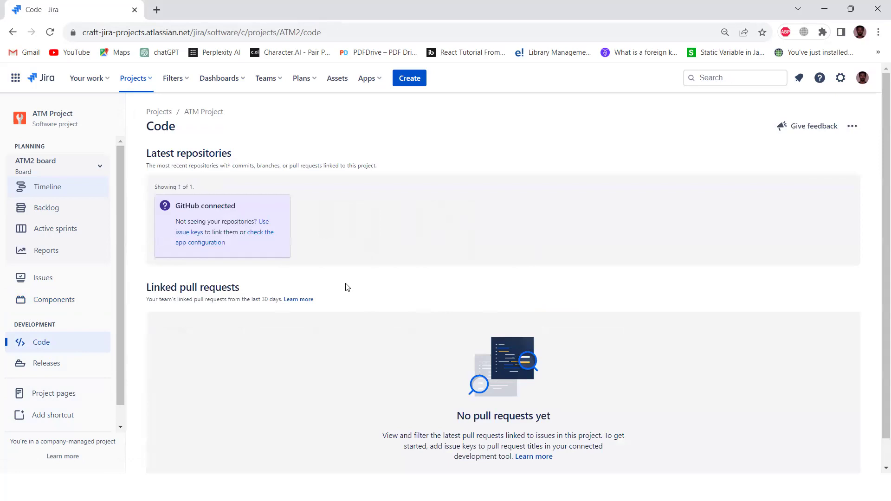
scroll(345, 114, "down", 1)
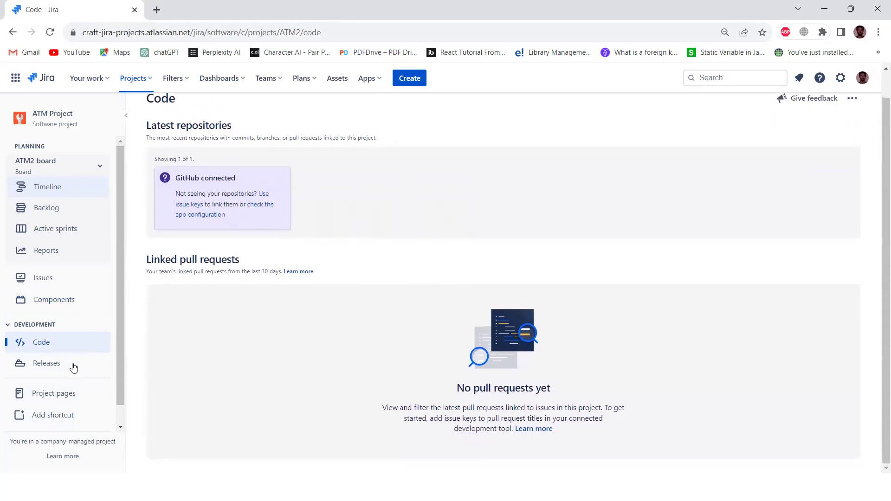
- Examine the ATM Project's Releases page, the remaining sidebar entries and the Backlog page
left_click(46, 363)
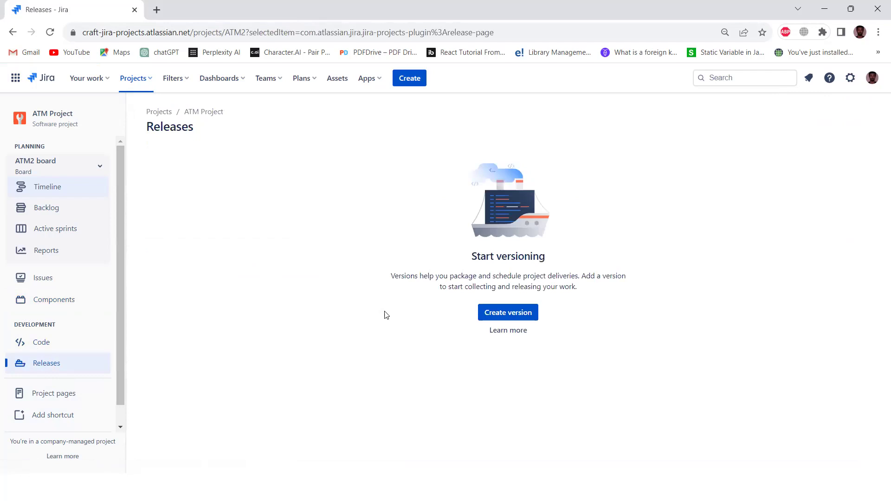
scroll(77, 385, "down", 1)
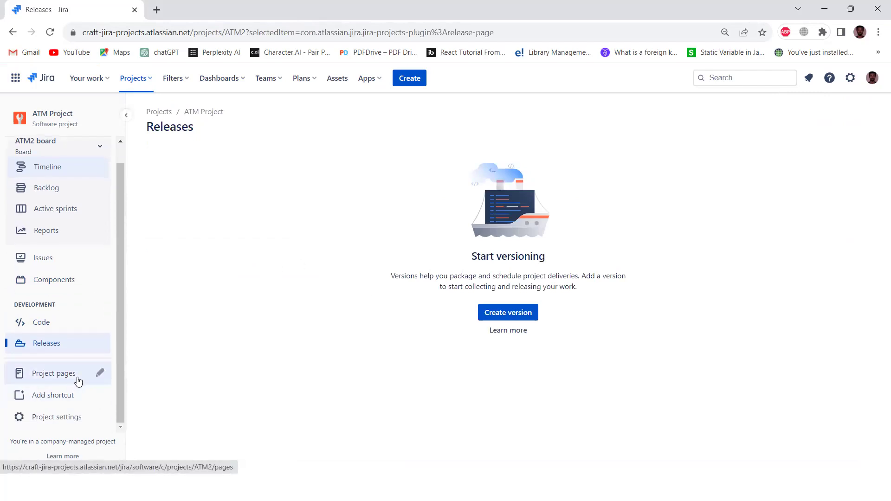
scroll(70, 395, "up", 1)
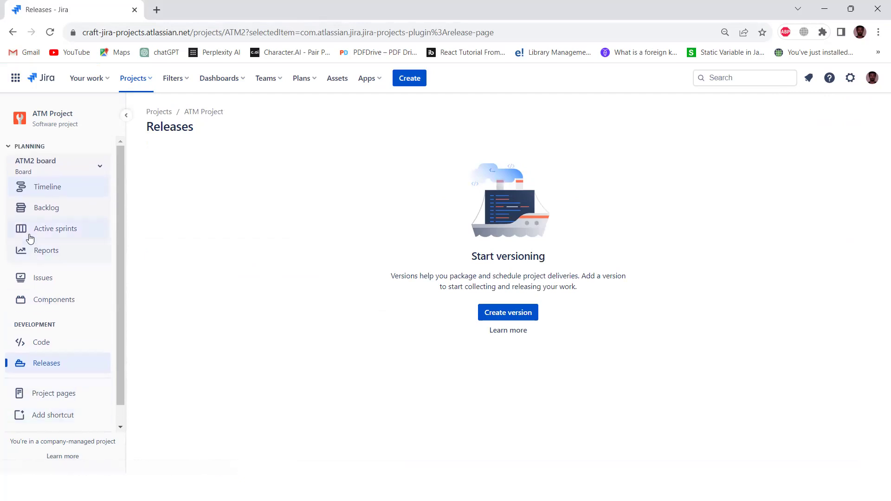
scroll(28, 371, "down", 1)
scroll(77, 344, "up", 1)
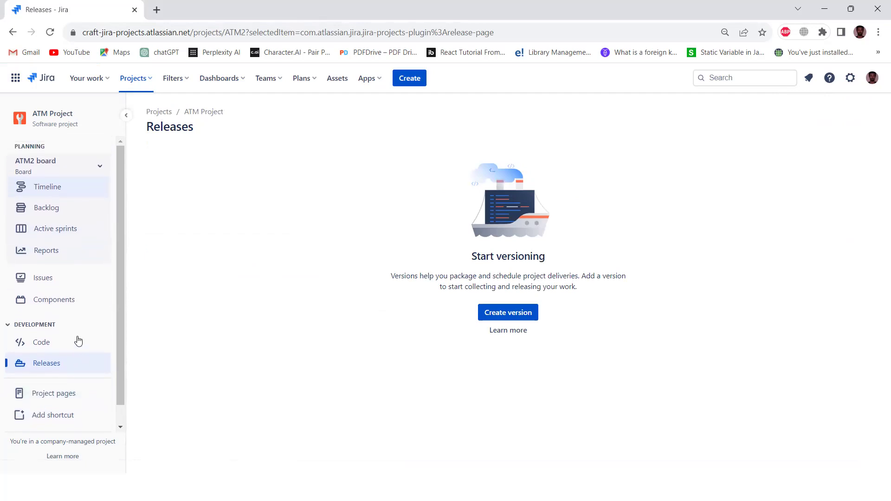
left_click(57, 208)
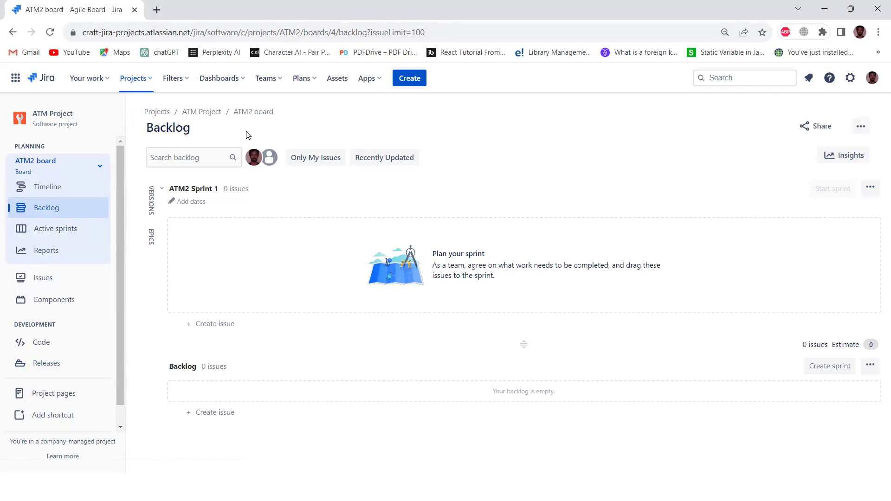
- Change the project key to ATMP in the details of the project settings
scroll(36, 409, "down", 1)
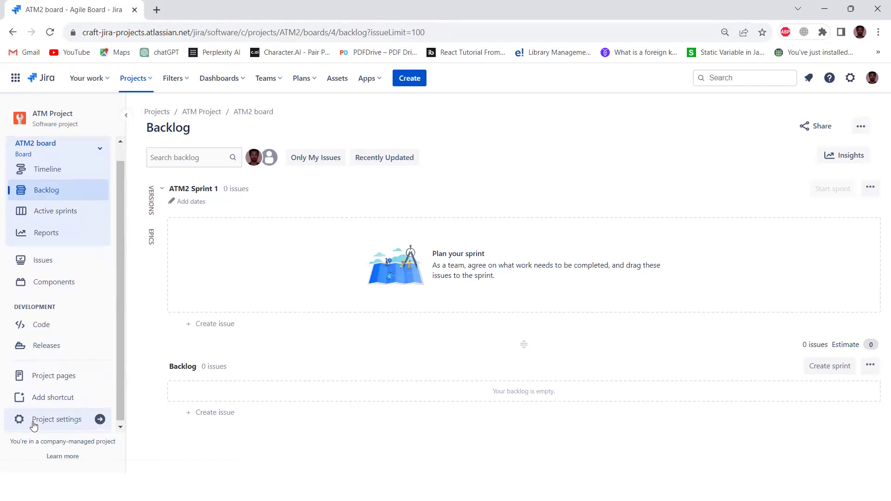
left_click(56, 417)
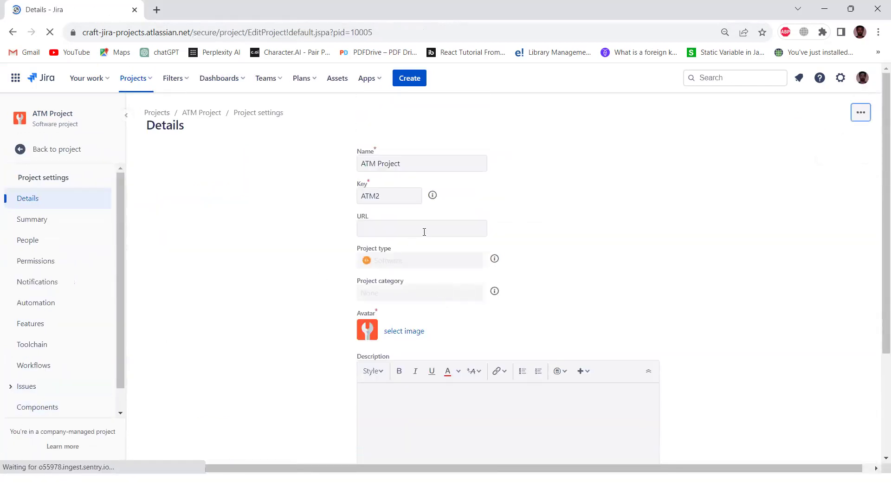
left_click(397, 195)
key("BackSpace")
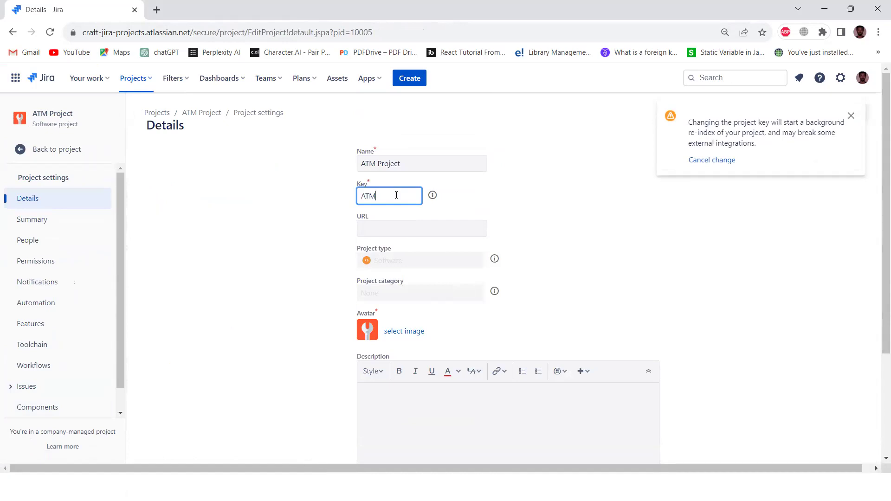
type("P")
scroll(437, 279, "down", 3)
scroll(441, 284, "up", 3)
scroll(617, 311, "down", 3)
scroll(668, 343, "up", 3)
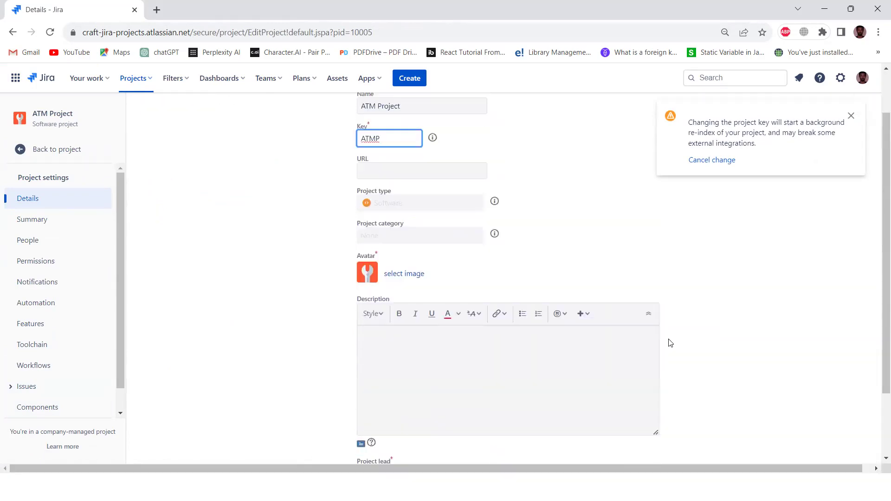
- Save the changed project details and return to the project board
left_click(57, 150)
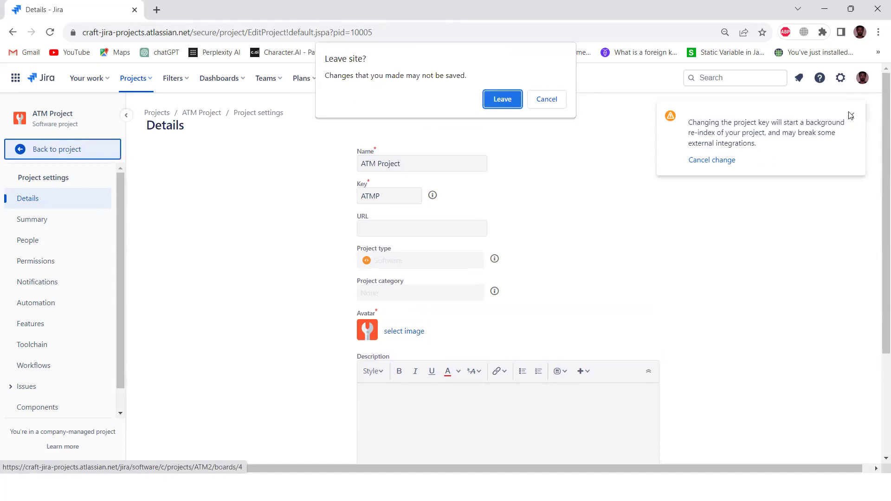
left_click(546, 100)
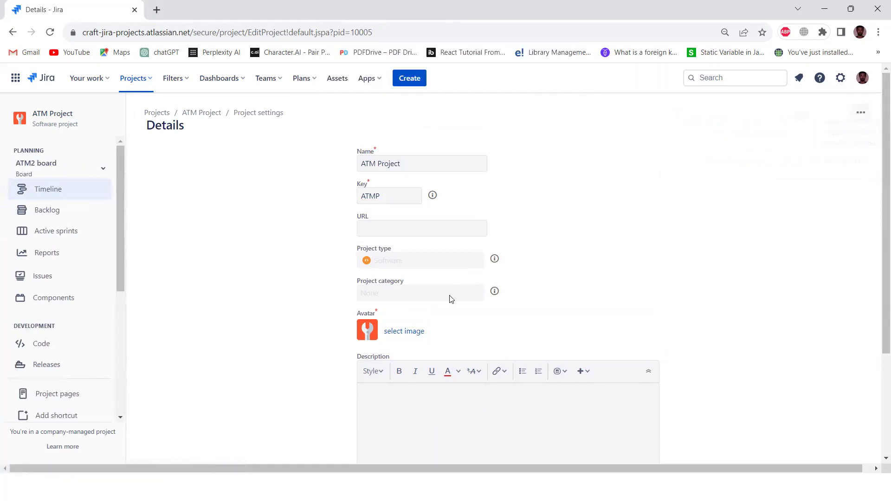
scroll(449, 296, "down", 3)
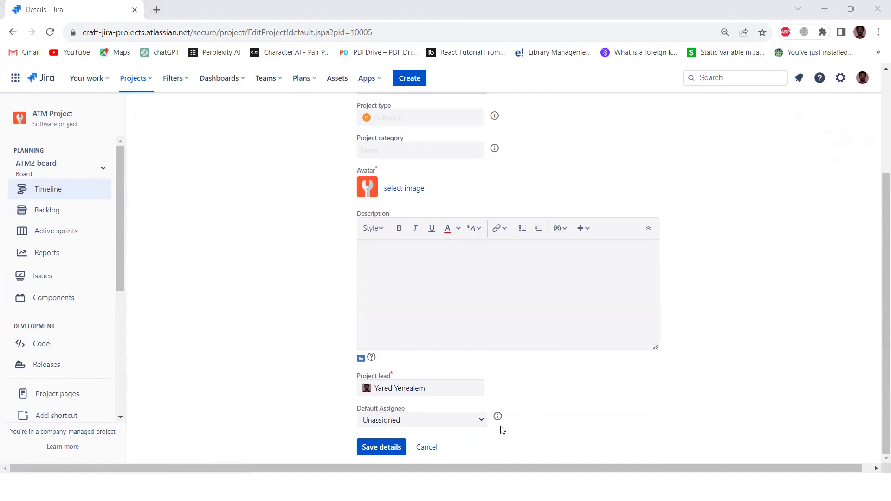
left_click(382, 443)
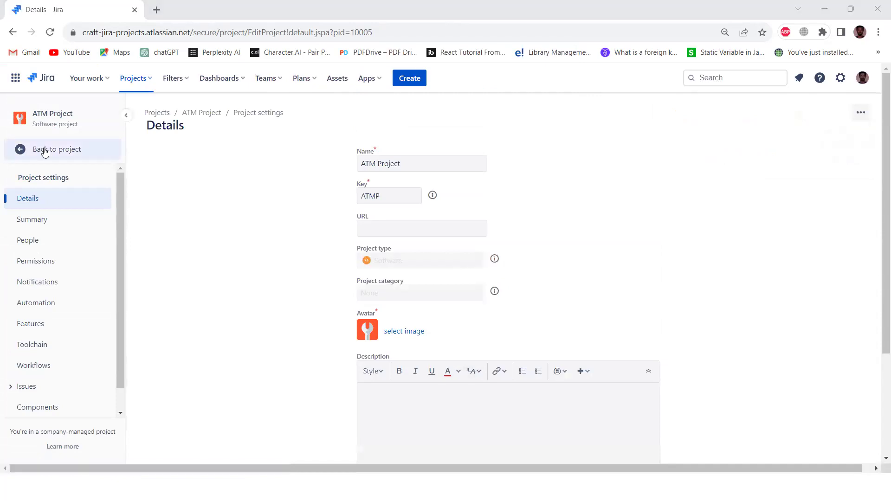
left_click(45, 149)
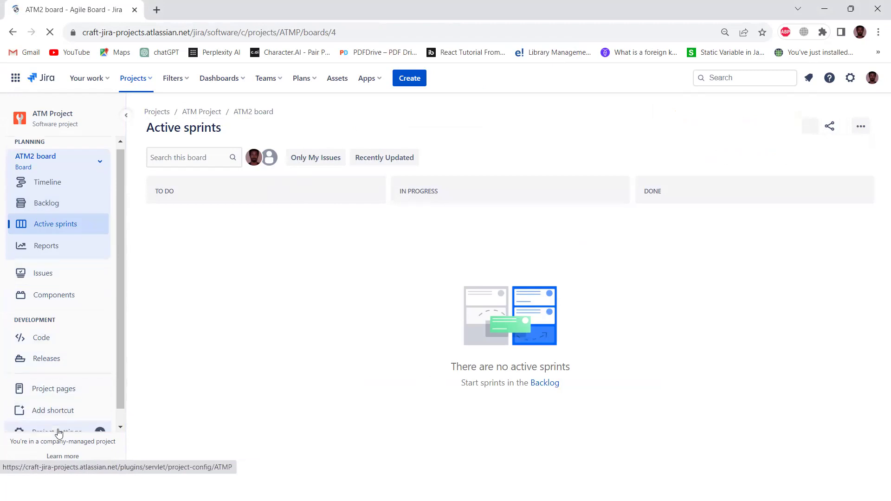
- Recheck the details in the project settings, and view the list of boards from the project sidebar
scroll(60, 426, "down", 1)
left_click(58, 426)
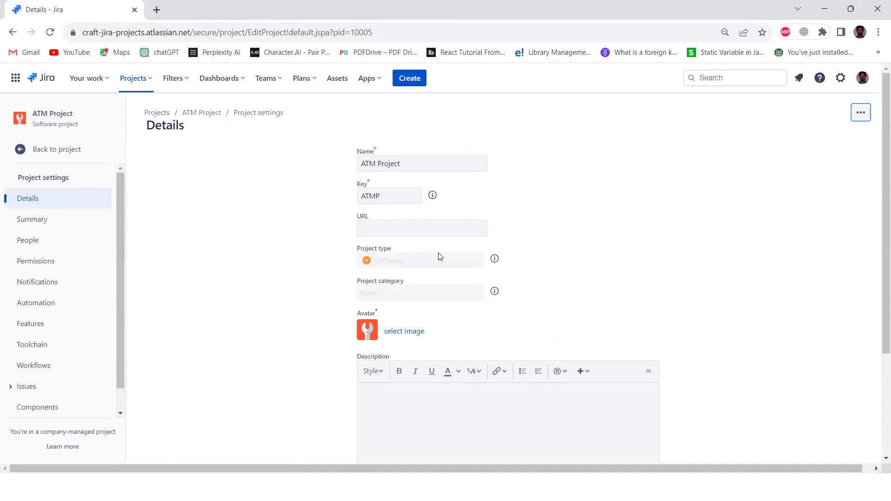
scroll(439, 253, "down", 3)
scroll(440, 254, "up", 3)
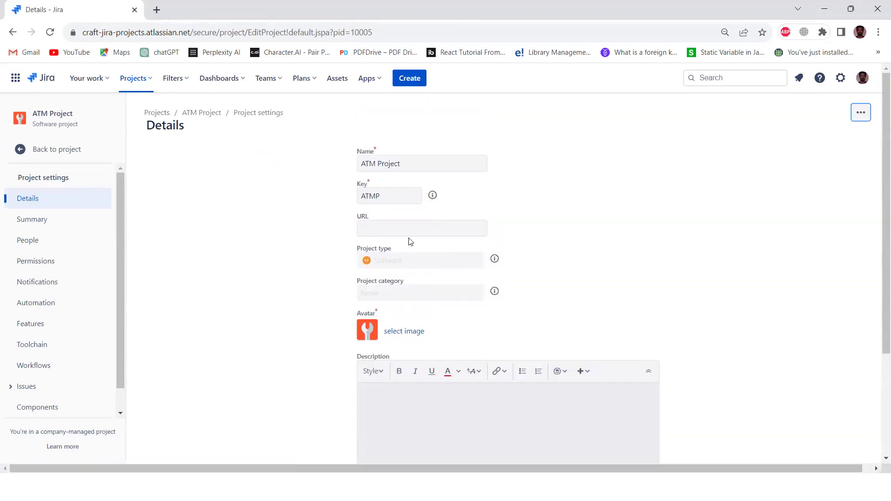
left_click(56, 148)
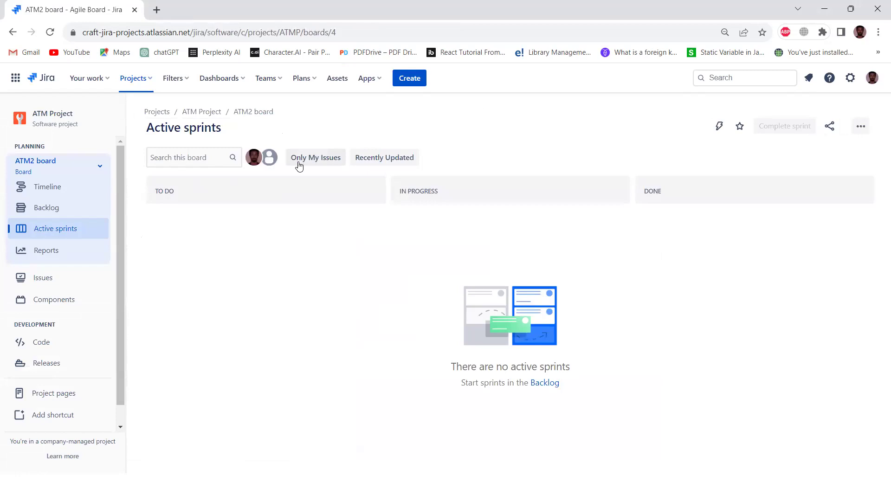
left_click(98, 169)
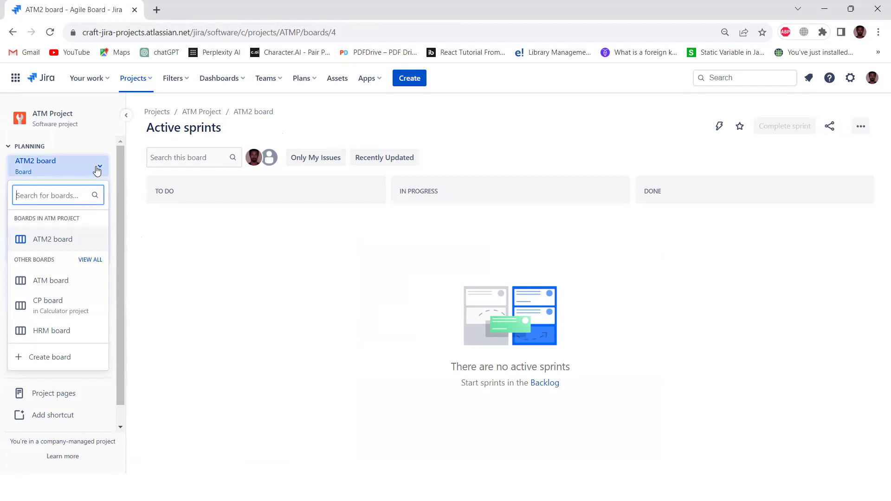
left_click(98, 169)
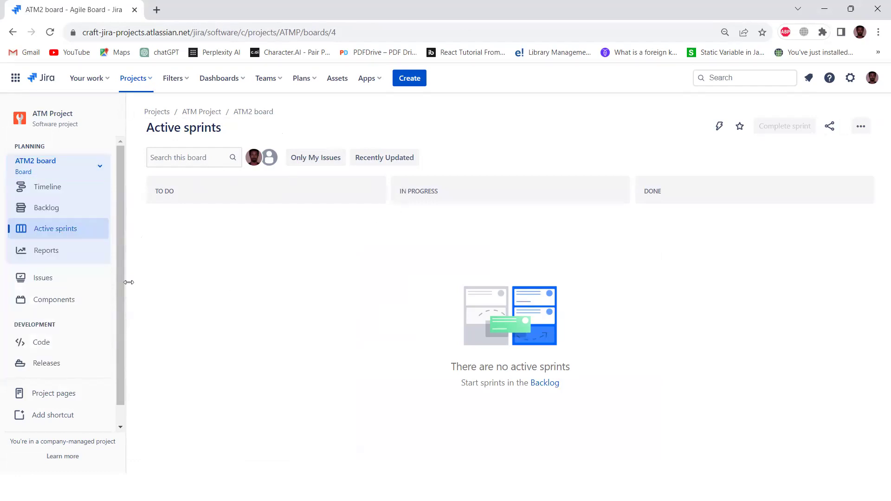
- Open the project's backlog and switch to the Project MGMT presentation in PowerPoint
left_click(51, 205)
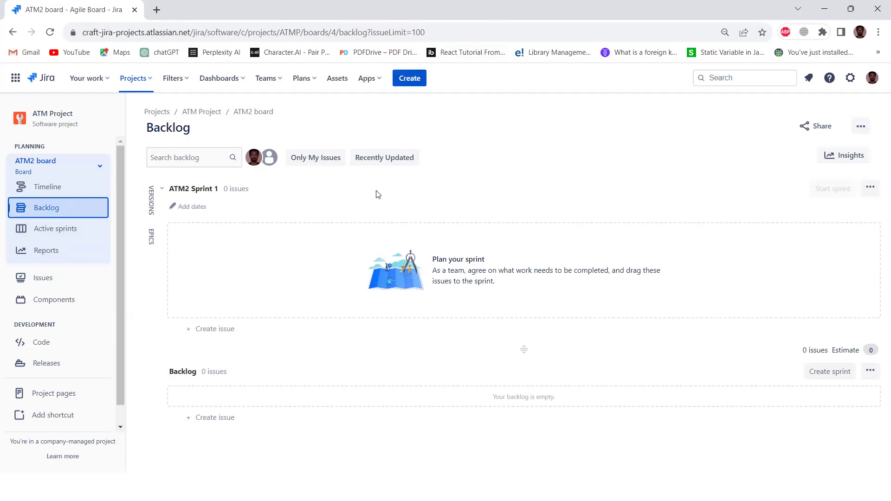
key("alt+Tab")
key("alt+Tab")
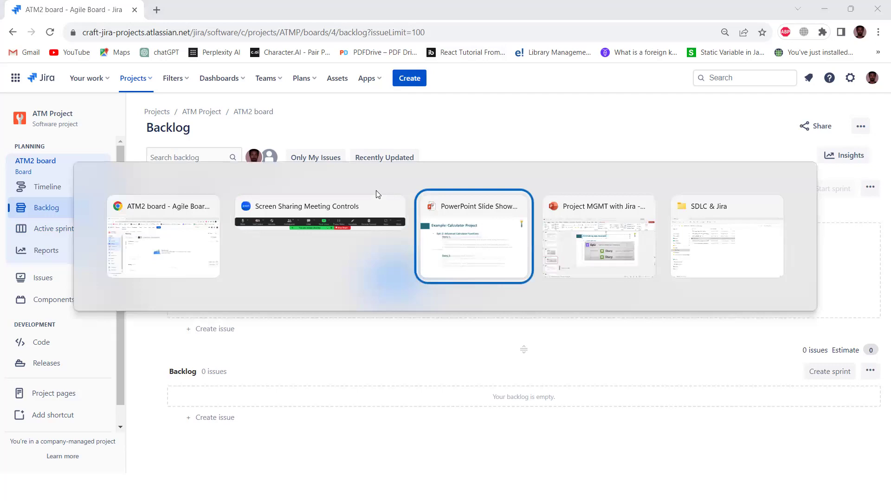
key("Tab")
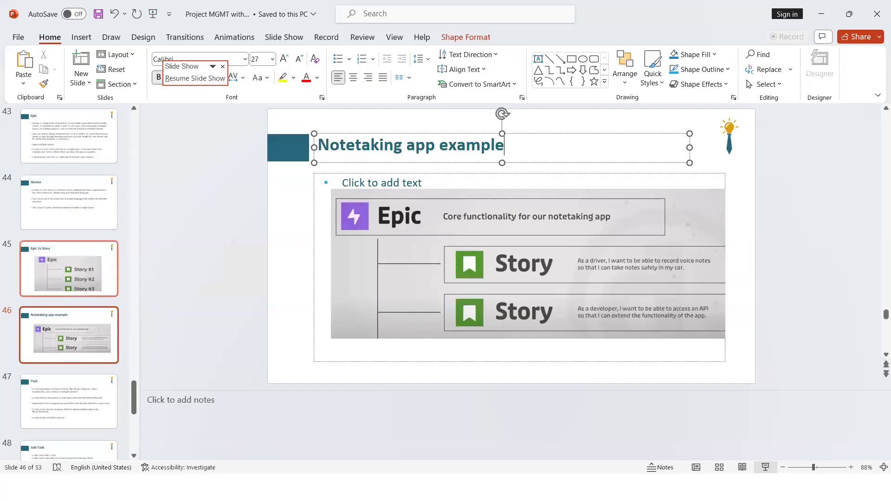
- Look through the epic, story and task slides for the Calculator Project example with Epic 1
left_click(70, 161)
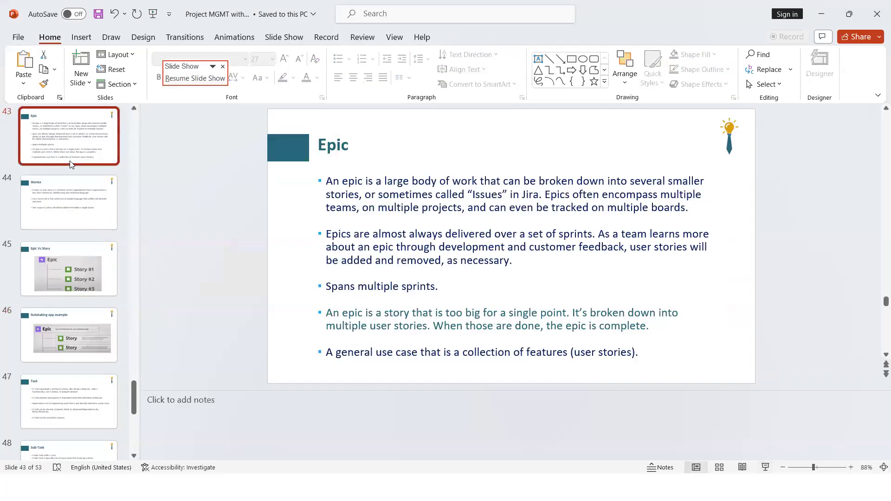
key("Down")
key("Down")
key("Down")
key("Down")
key("Down")
key("Down")
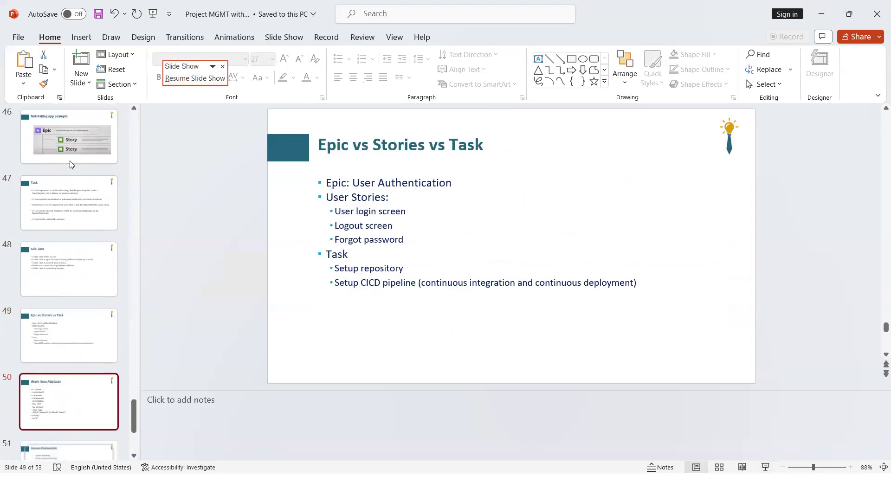
key("Down")
key("Down")
key("Up")
key("Up")
key("Up")
key("Up")
key("Up")
key("Up")
key("Up")
key("Up")
key("Up")
key("Up")
key("Up")
key("Up")
key("Up")
key("Up")
key("Up")
key("Up")
key("Up")
key("Up")
key("Up")
key("Up")
key("Up")
key("Up")
key("Up")
key("Down")
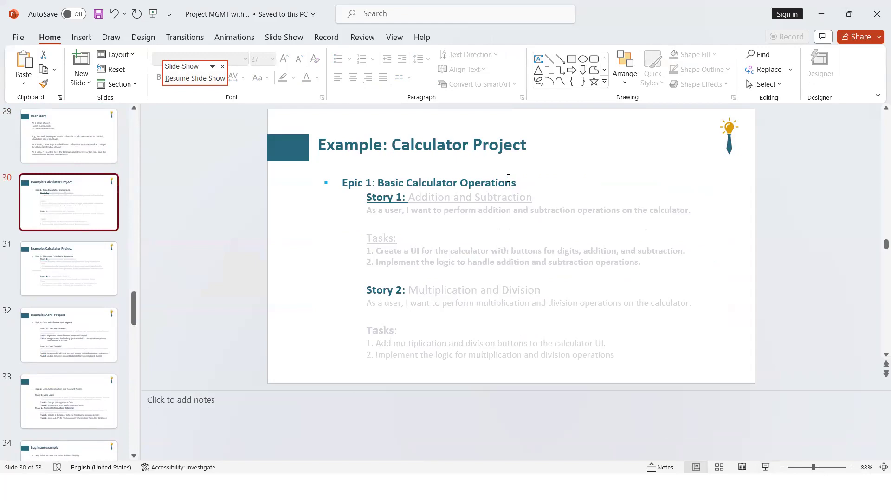
- Copy the epic name "Basic Calculator Operations" from the slide and switch back to the Jira backlog
left_click_drag(522, 183, 382, 178)
key("ctrl+c")
key("alt+Tab")
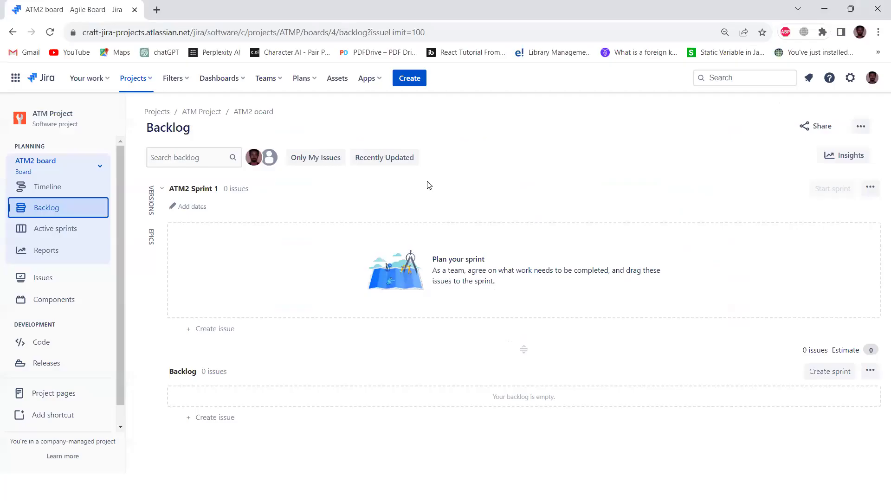
key("alt+Tab")
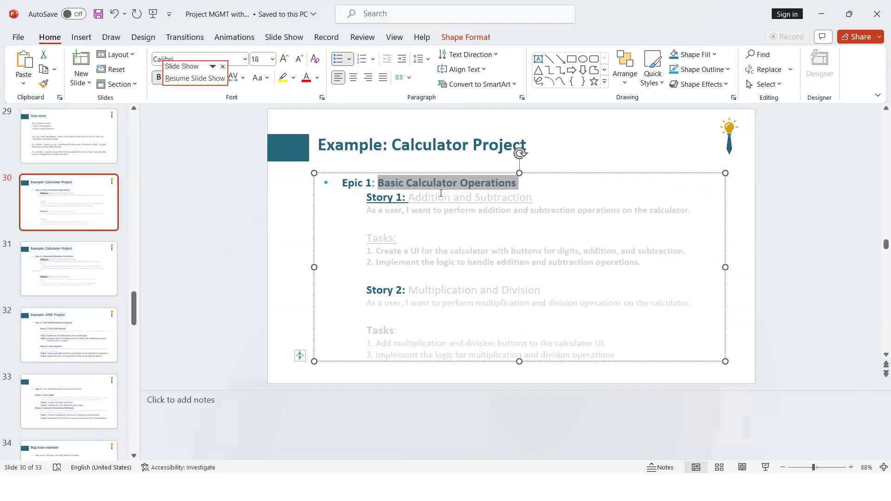
key("alt+Tab")
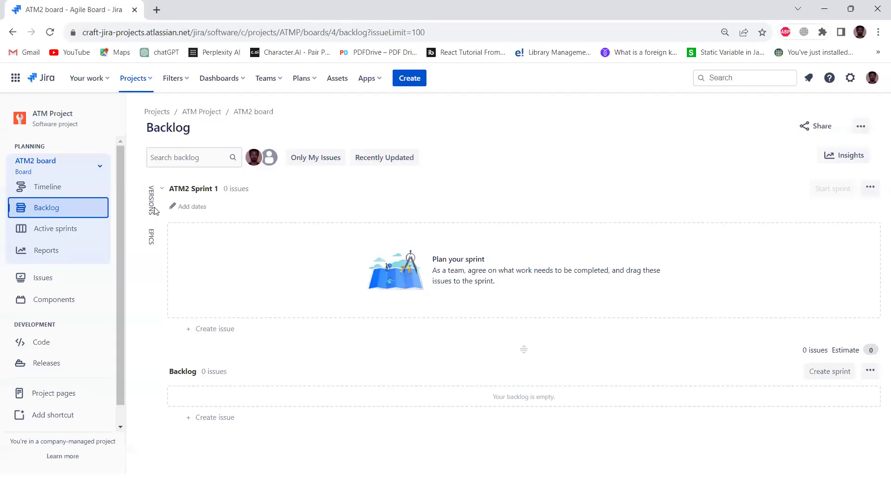
- Create an epic named "Basic Calculator Operations" from the backlog's epics list and open its issue page
left_click(151, 241)
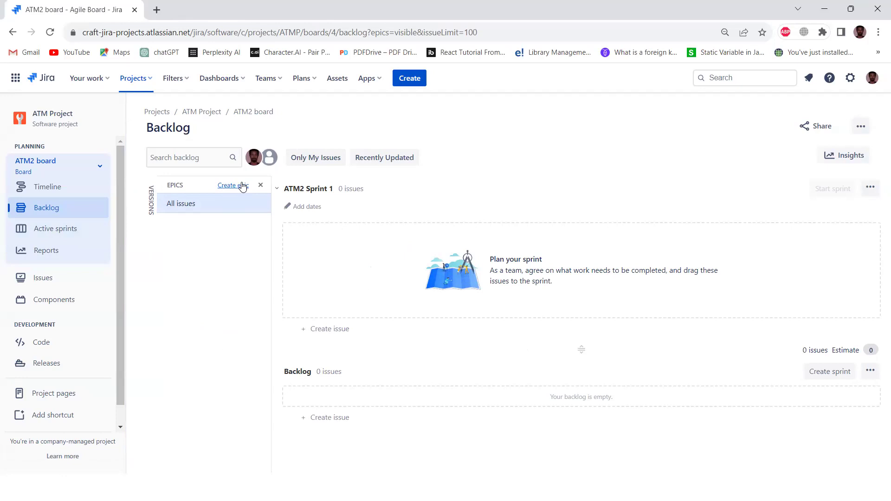
key("ctrl+plus")
key("ctrl+plus")
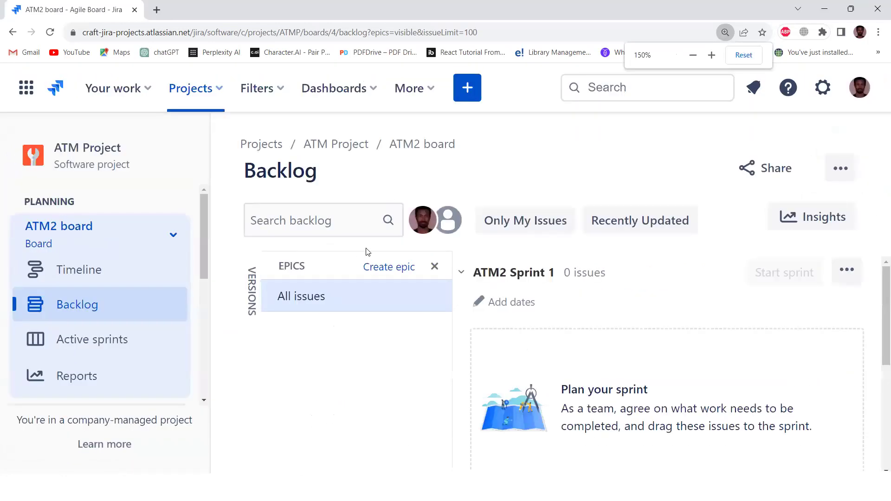
left_click(397, 269)
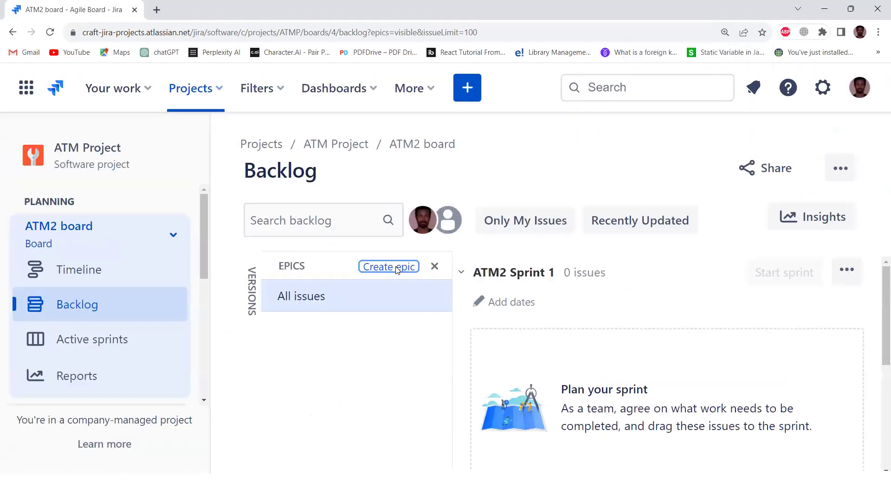
key("ctrl+0")
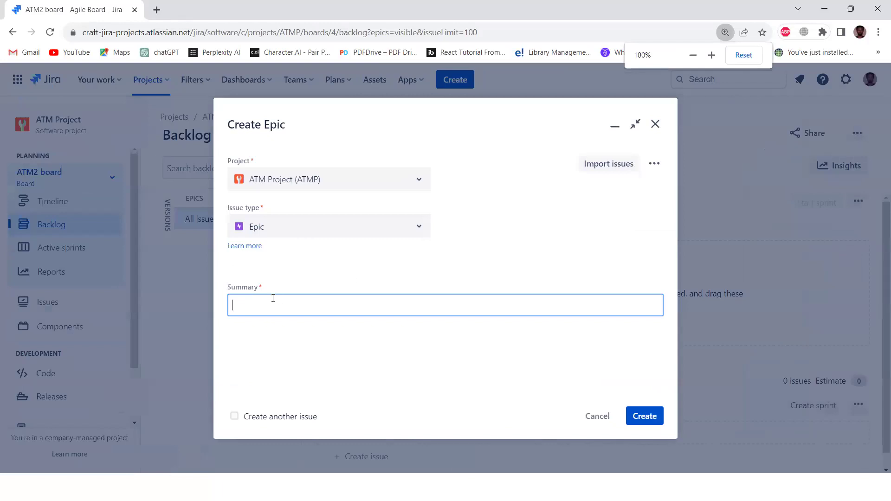
key("ctrl+v")
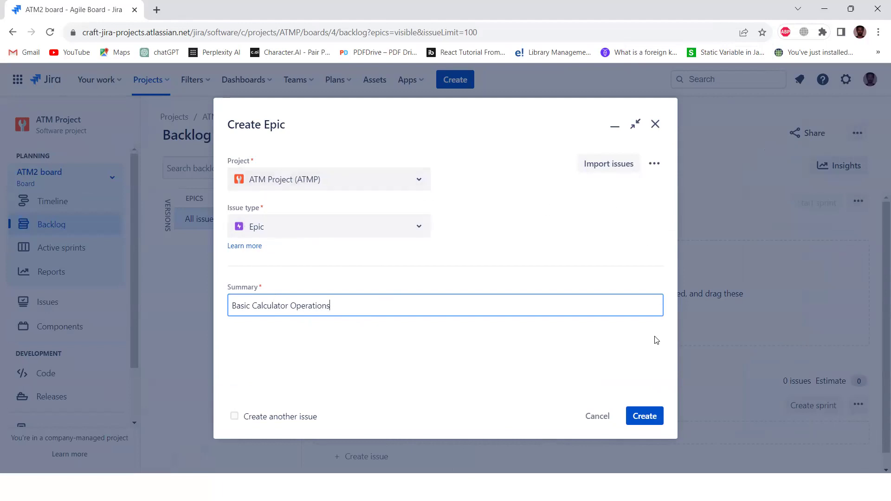
key("ctrl+minus")
key("ctrl+minus")
key("ctrl+minus")
key("ctrl+minus")
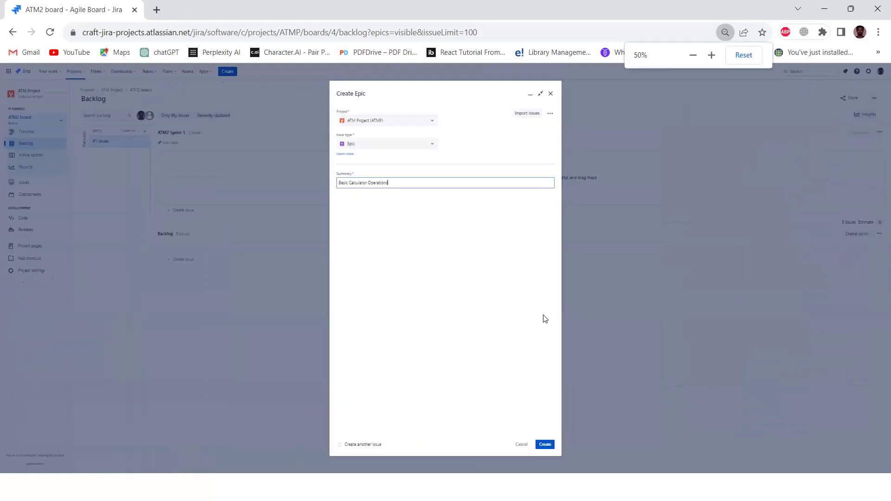
key("ctrl+plus")
key("ctrl+plus")
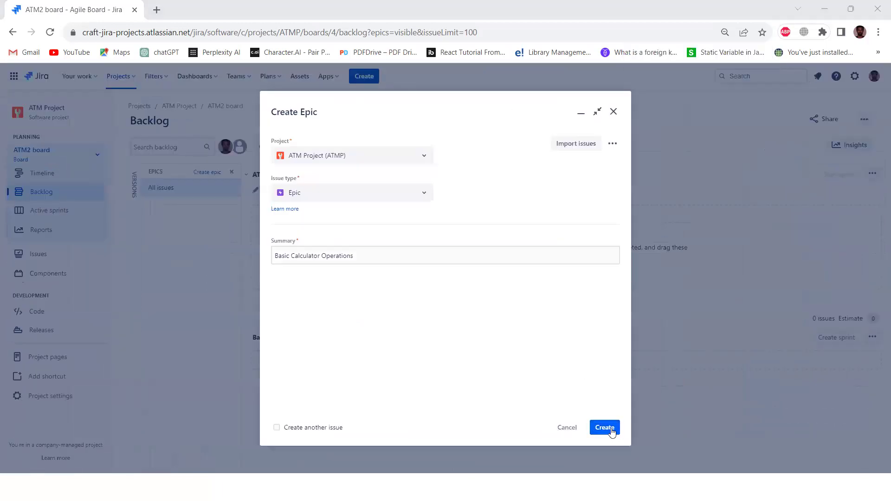
left_click(611, 432)
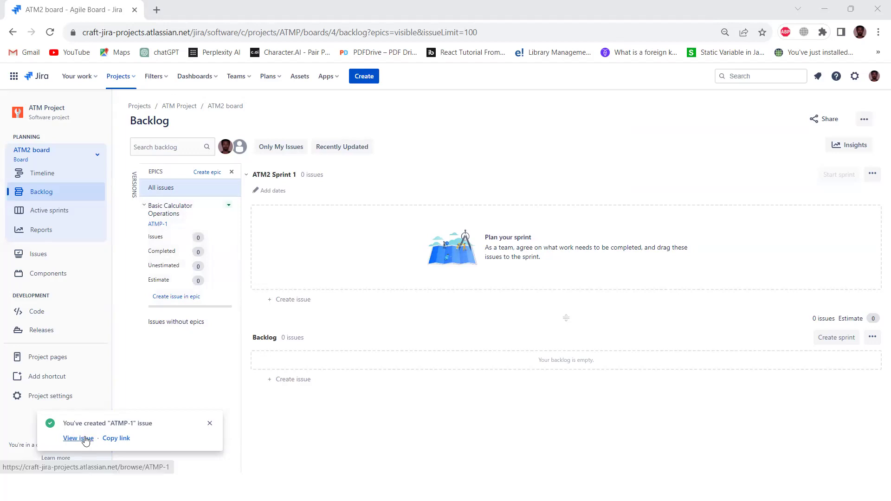
left_click(83, 439)
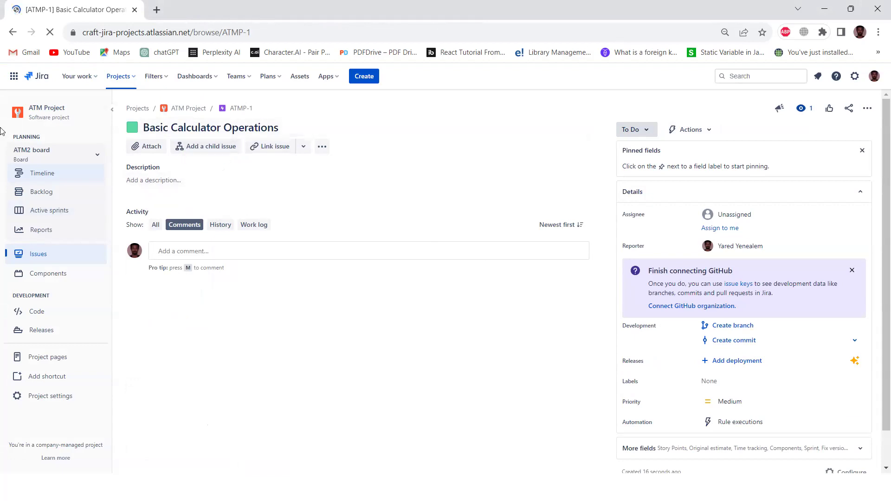
- Return to the backlog and add a story named "Addition and Subtraction", checking the name on the PowerPoint slide
left_click(44, 195)
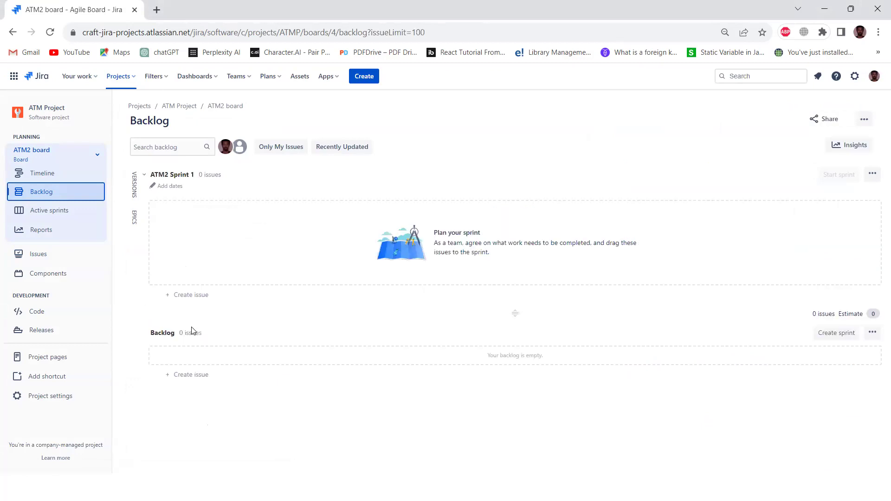
left_click(198, 375)
left_click(163, 377)
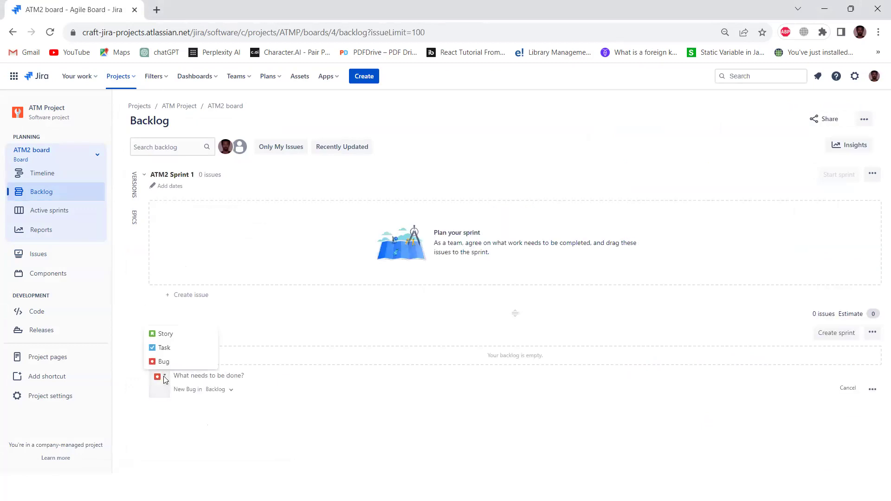
left_click(167, 334)
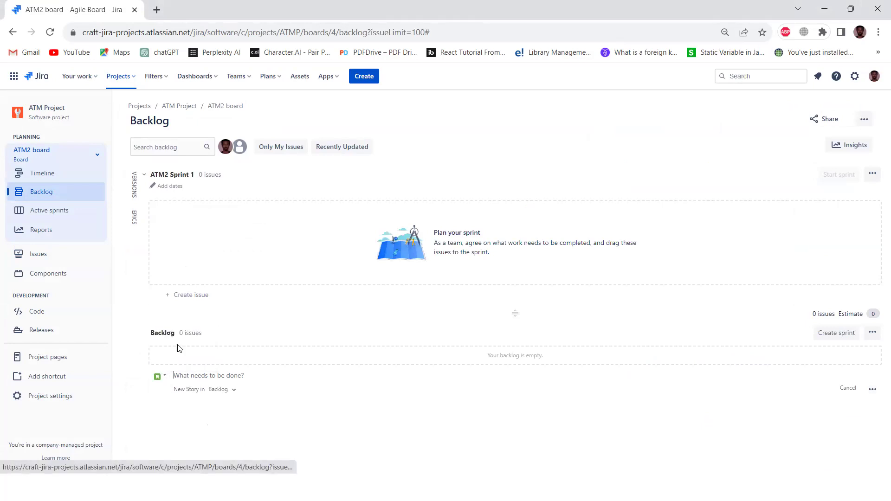
key("alt+Tab")
key("alt+Tab")
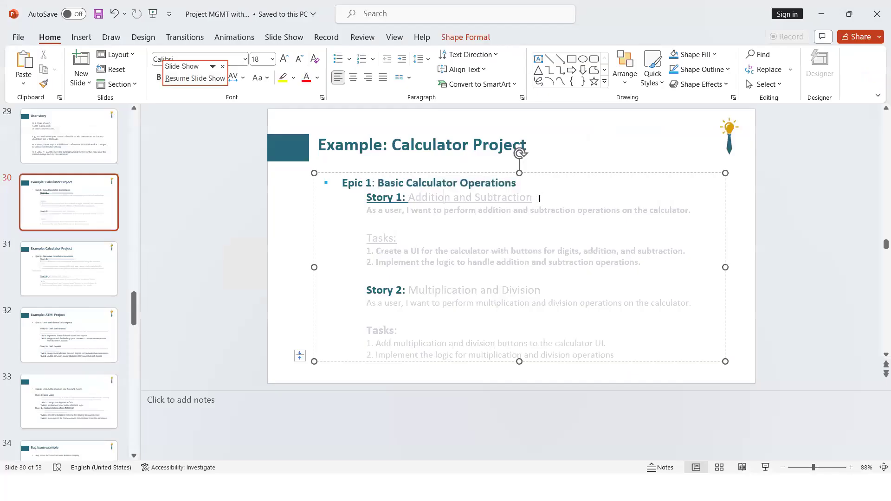
key("alt+Tab")
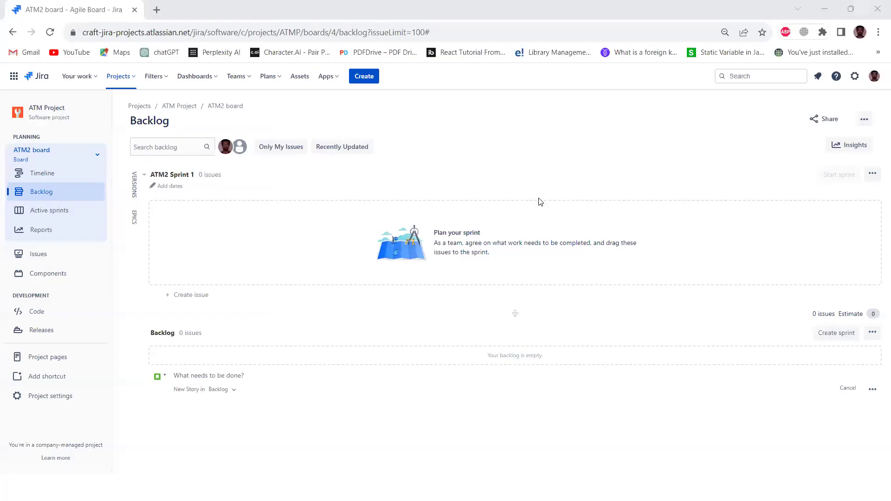
key("alt+Tab")
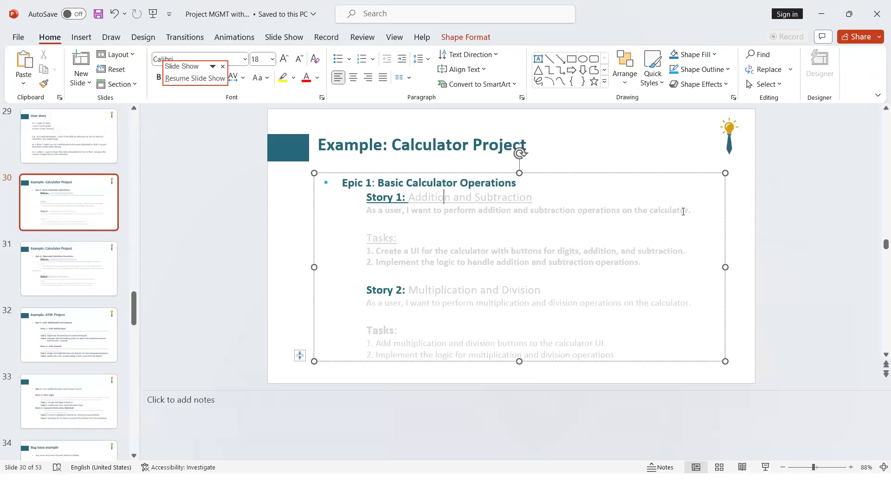
key("alt+Tab")
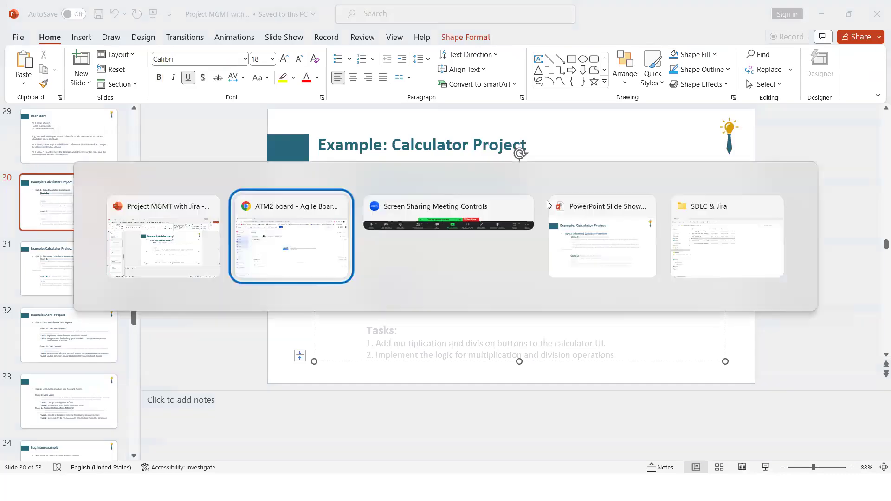
type("d")
key("BackSpace")
type("Addition")
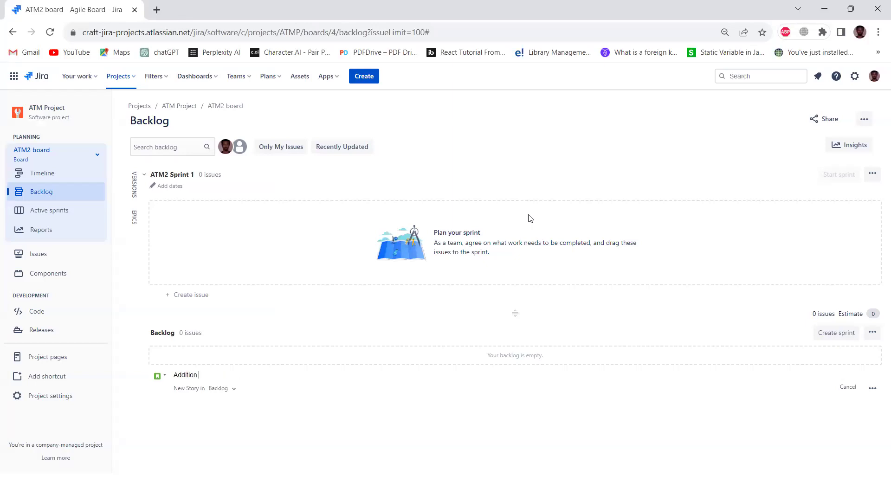
type("ction")
key("Return")
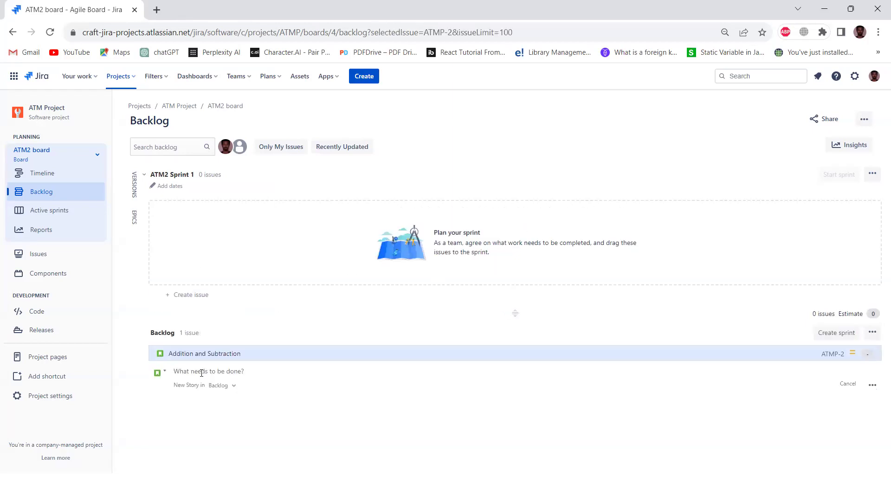
- Add a second story named "Multiplication and Division" to the backlog
type("Multi")
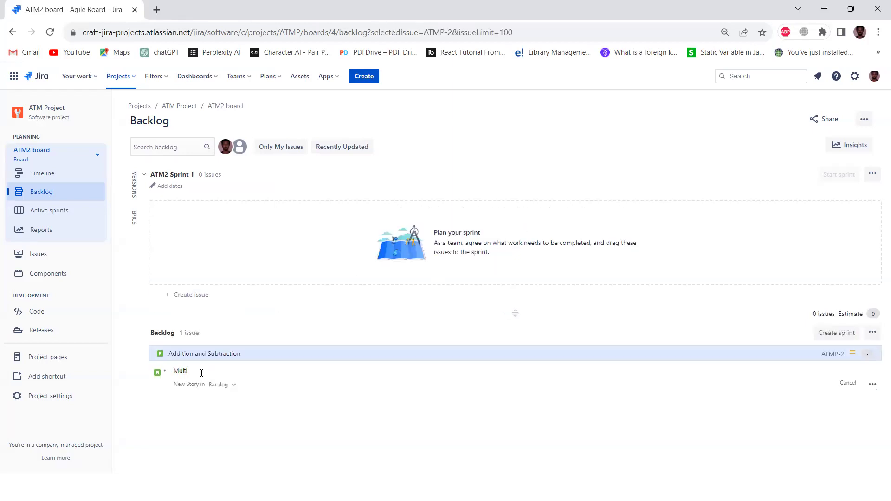
type("plication and Division")
key("Return")
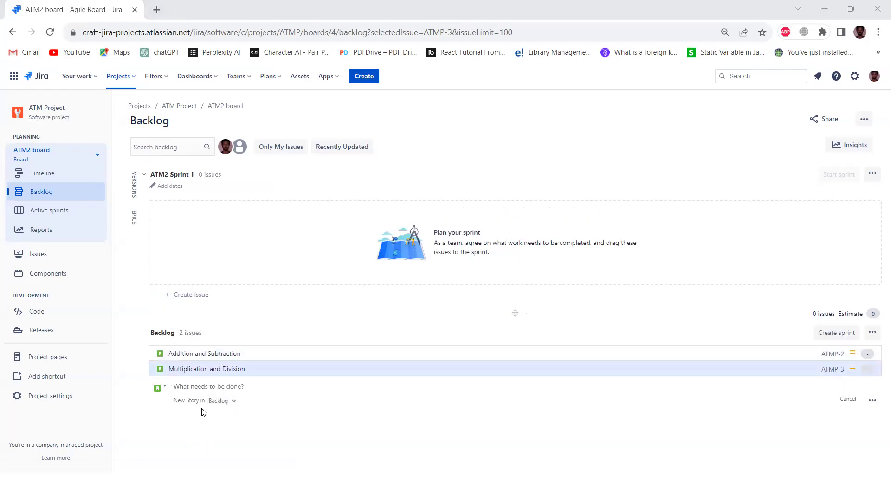
- Consult the Epic 2 slide in PowerPoint and add a story named "Exponents and square roots" to the Jira backlog
key("alt+Tab")
left_click(91, 261)
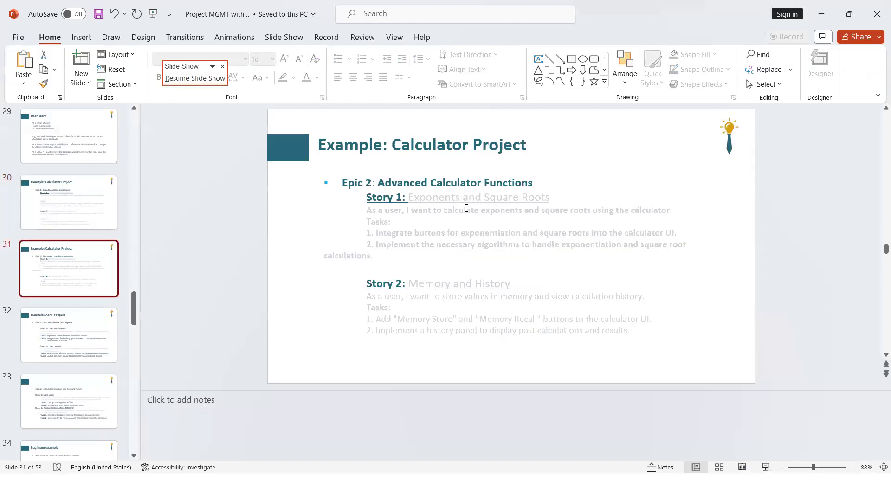
key("alt+Tab")
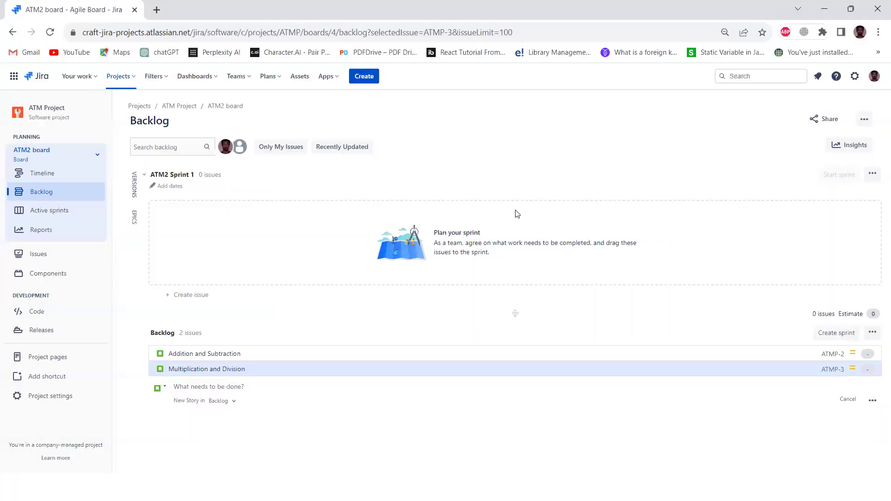
type("Exponents and square roots")
key("Return")
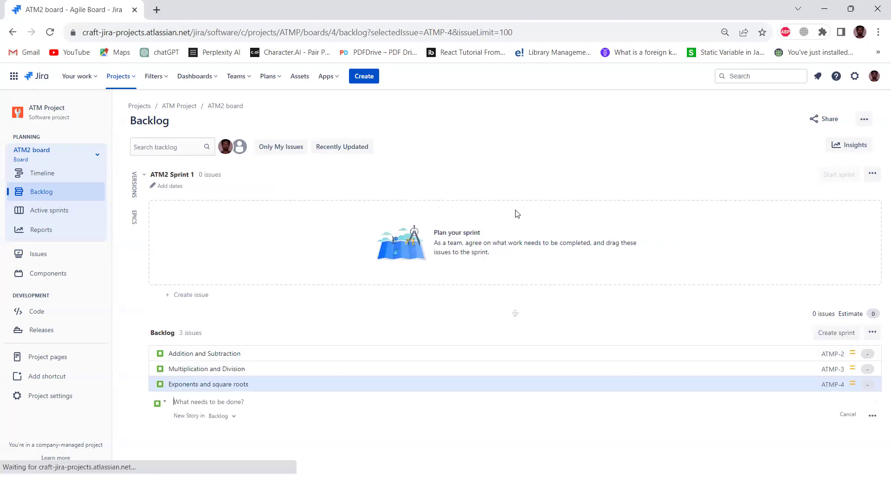
- Add a story named "Memory and History" to the backlog, checking its name on the PowerPoint slide, and select it
type("Memory and")
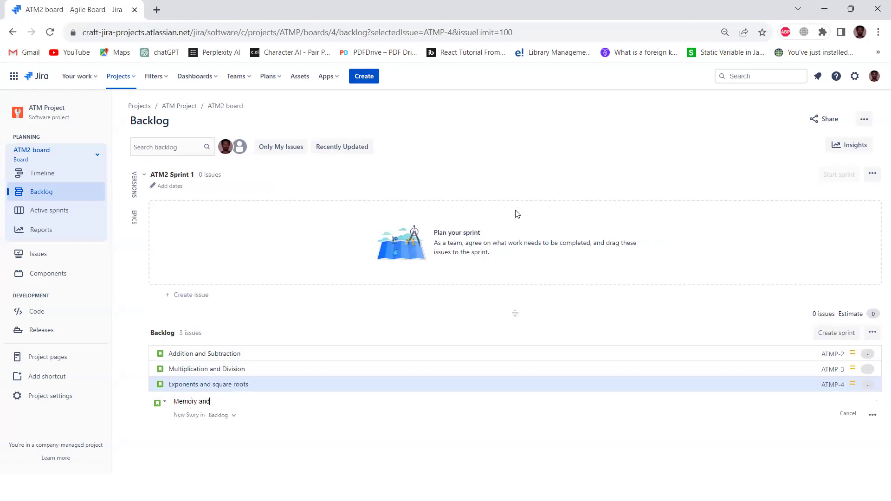
key("alt+Tab")
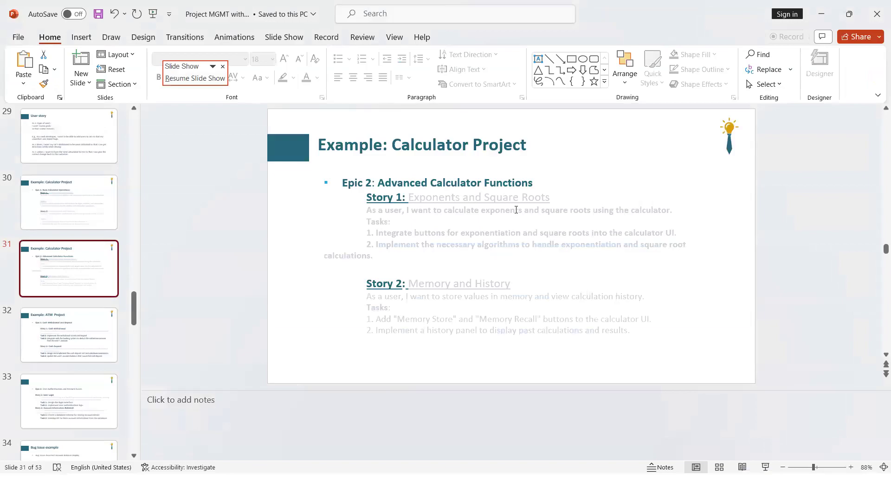
key("alt+Tab")
type("History")
key("Return")
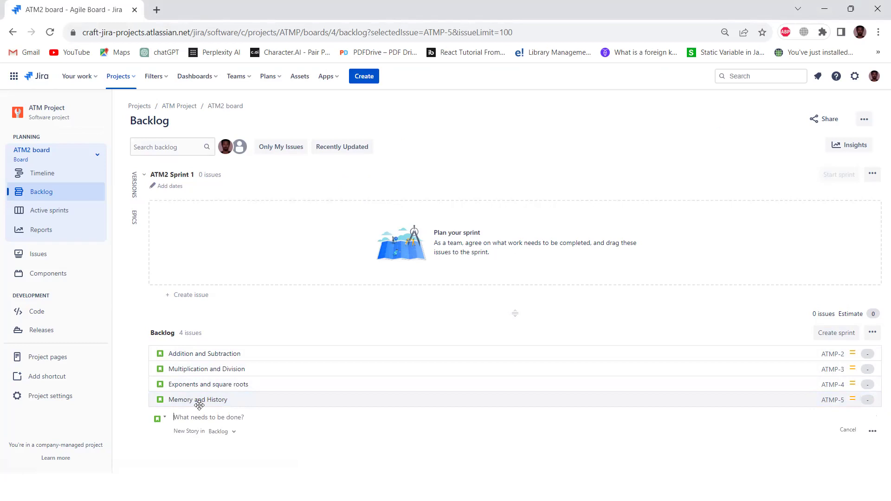
left_click(200, 403)
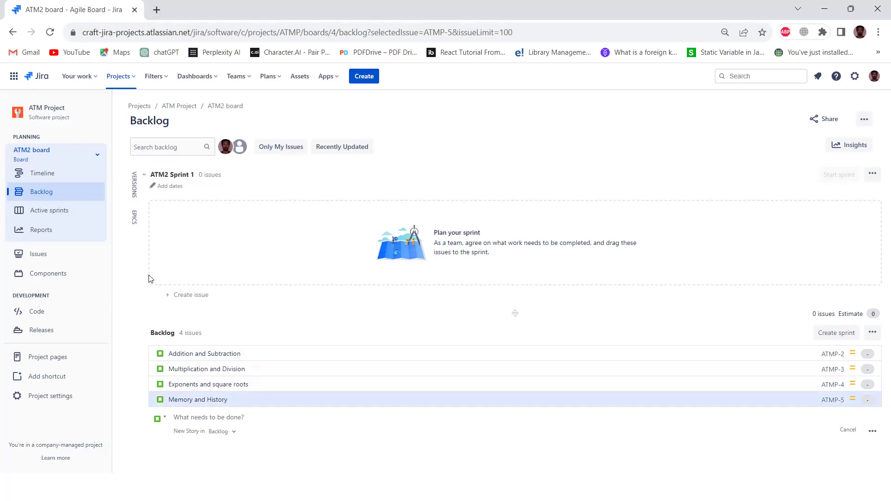
- Move the "Addition and Subtraction" and "Multiplication and Division" stories from the backlog into ATM2 Sprint 1
left_click_drag(218, 356, 236, 232)
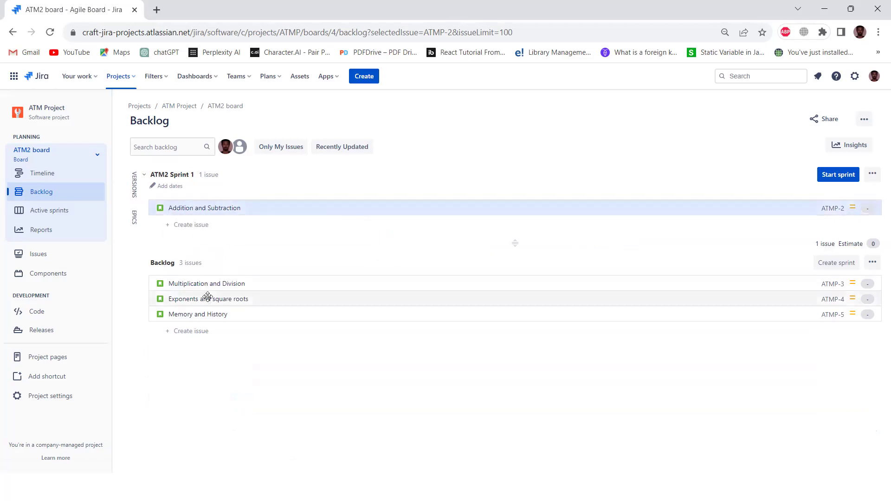
left_click_drag(229, 284, 231, 224)
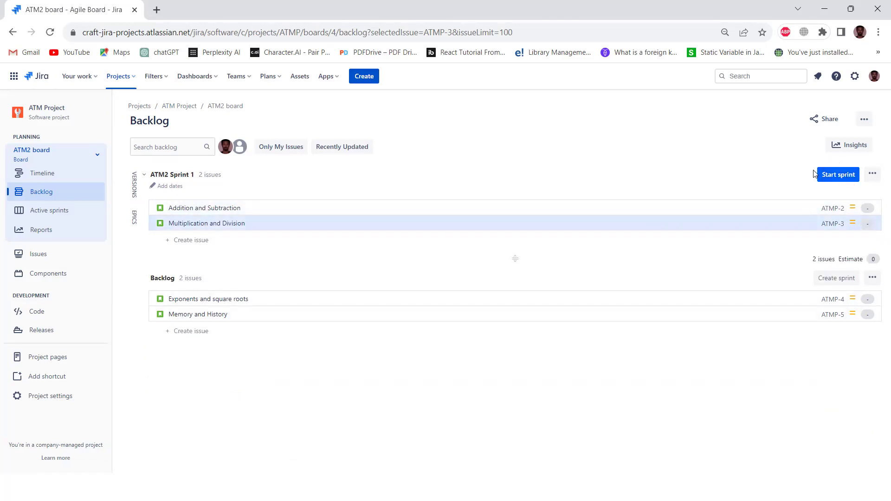
- Begin starting ATM2 Sprint 1 and name the sprint "Sprint One"
left_click(841, 177)
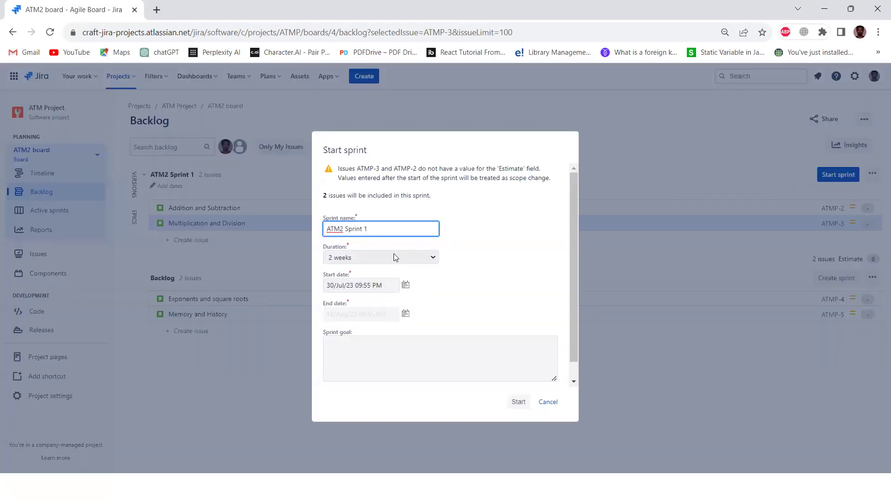
left_click_drag(381, 230, 314, 229)
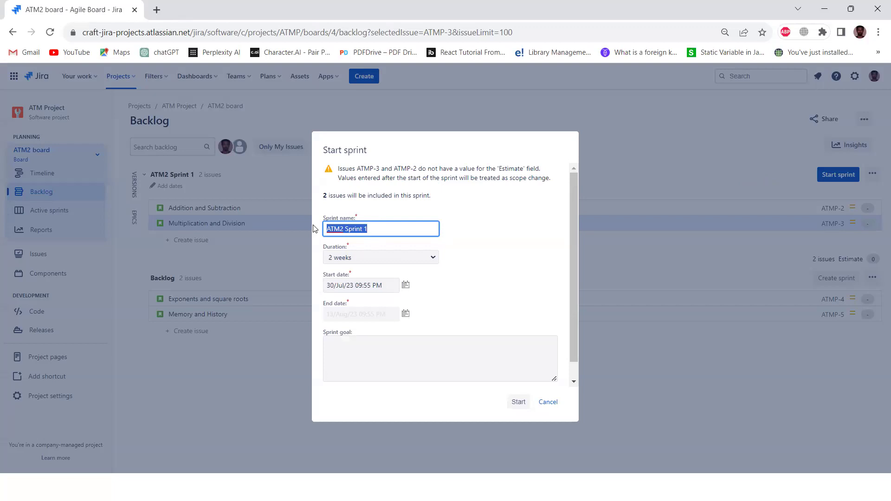
type("S")
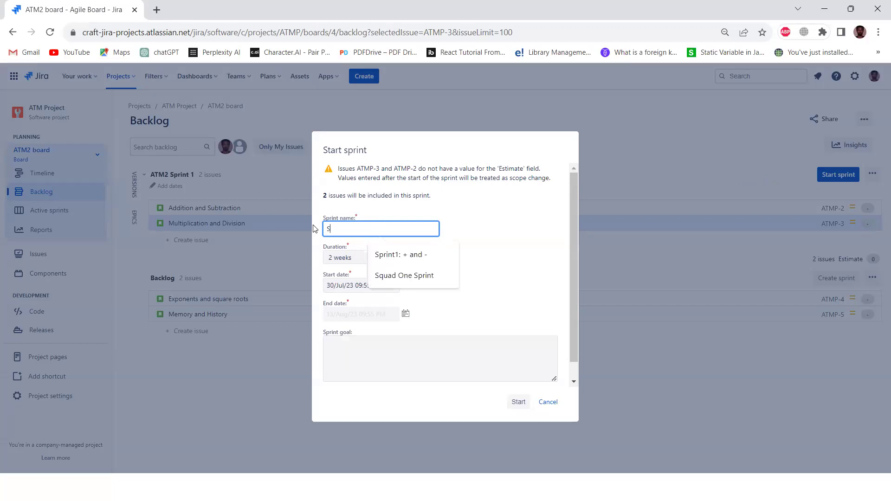
type("print One")
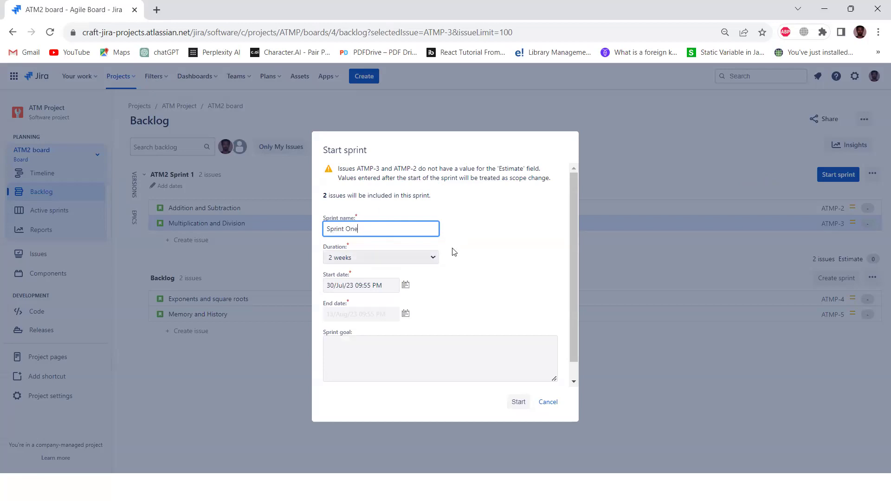
- Set the sprint's duration to 1 week
key("ctrl+plus")
key("ctrl+plus")
key("ctrl+plus")
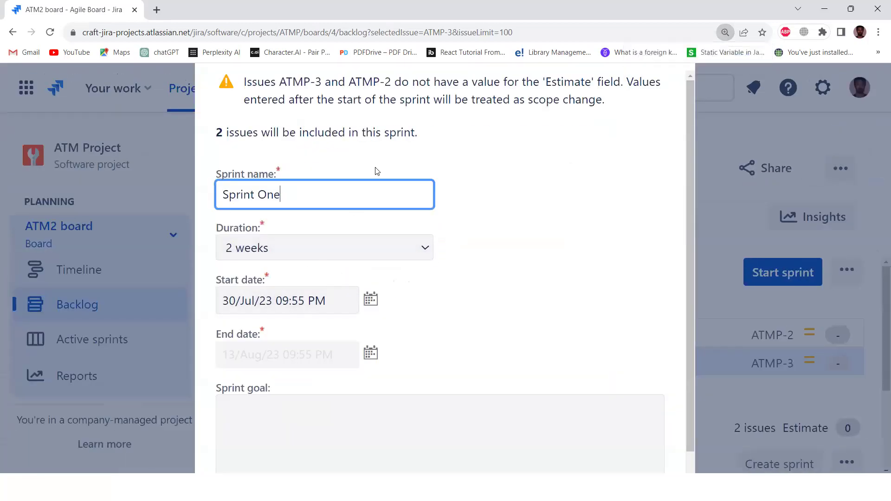
left_click(267, 249)
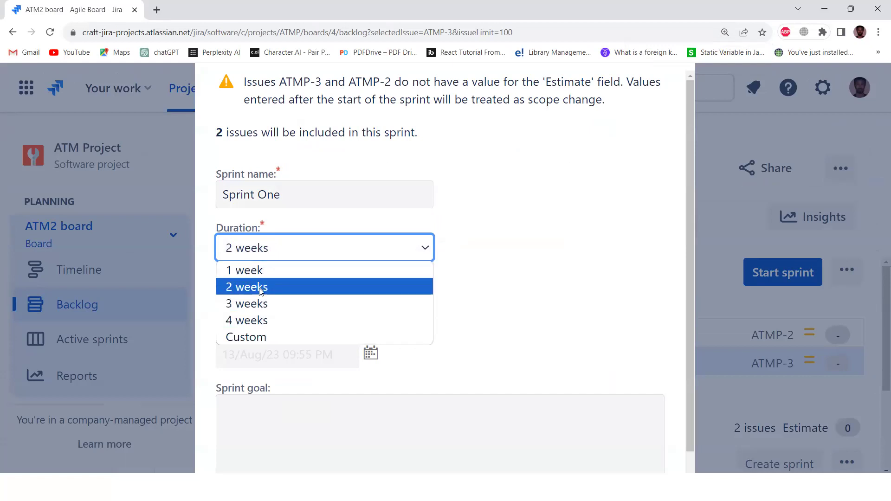
left_click(260, 268)
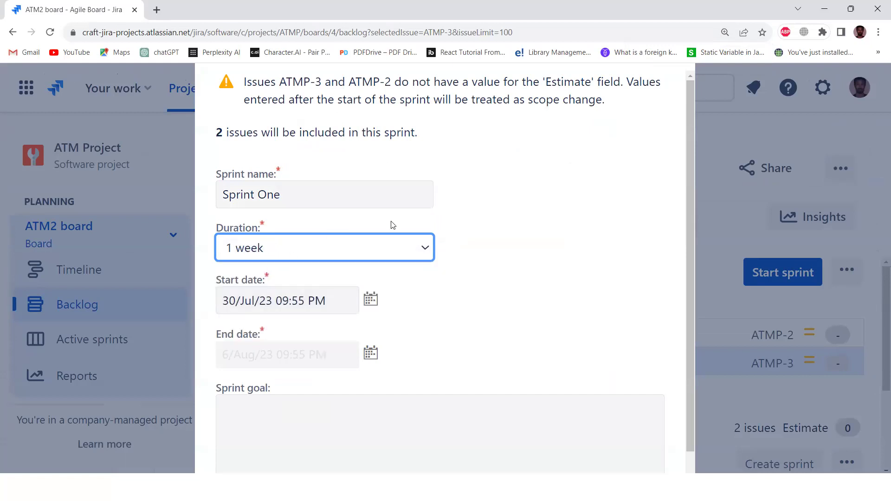
key("ctrl+0")
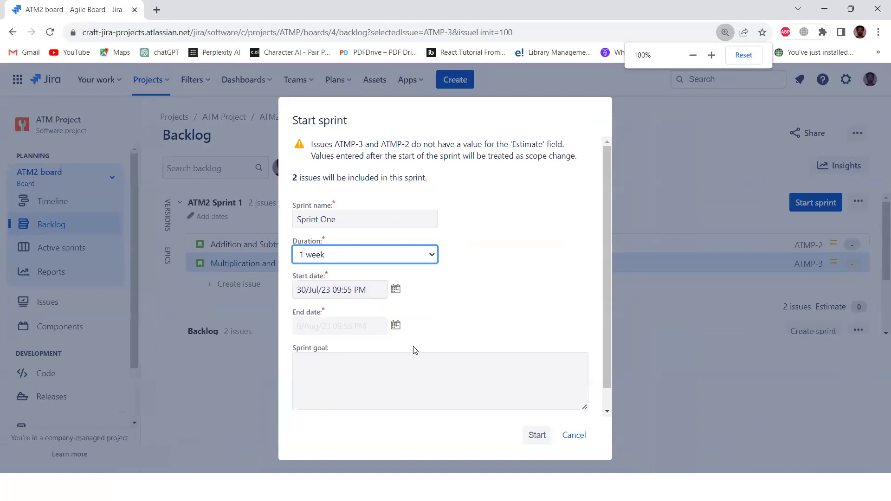
left_click(359, 379)
type("fa;lfjeaofjda")
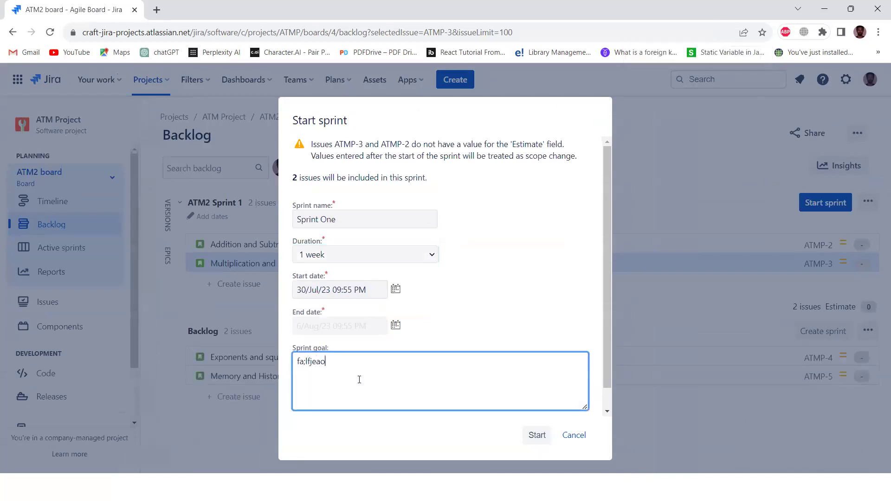
key("BackSpace")
key("BackSpace")
key("BackSpace")
key("BackSpace")
key("BackSpace")
key("BackSpace")
key("BackSpace")
key("BackSpace")
key("BackSpace")
key("BackSpace")
key("BackSpace")
key("BackSpace")
key("BackSpace")
- Enter the sprint goal "I want to do all the primary operations of +, -, * and /"
type("I want to do addition and ")
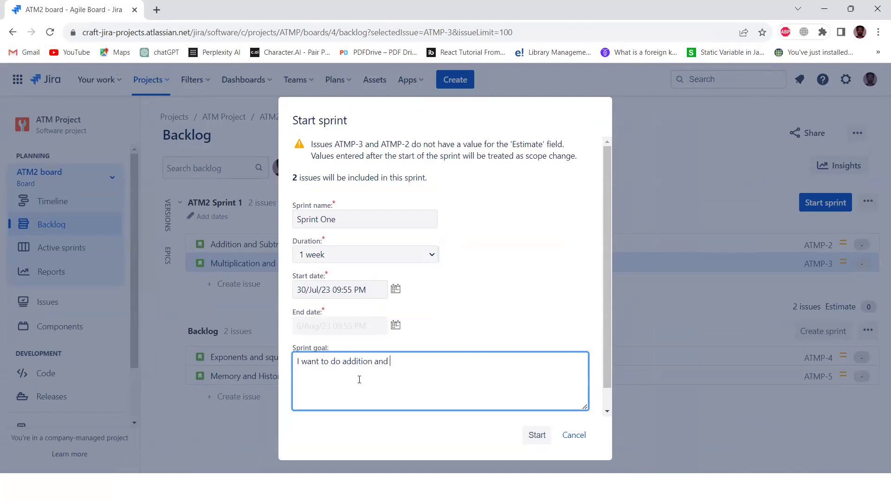
type("subtraction")
key("BackSpace")
key("BackSpace")
key("BackSpace")
key("BackSpace")
key("BackSpace")
key("BackSpace")
key("BackSpace")
key("BackSpace")
key("BackSpace")
key("BackSpace")
key("BackSpace")
key("BackSpace")
key("BackSpace")
key("BackSpace")
key("BackSpace")
key("BackSpace")
key("BackSpace")
key("BackSpace")
key("BackSpace")
key("BackSpace")
type("all the primary operations of +, -, * an")
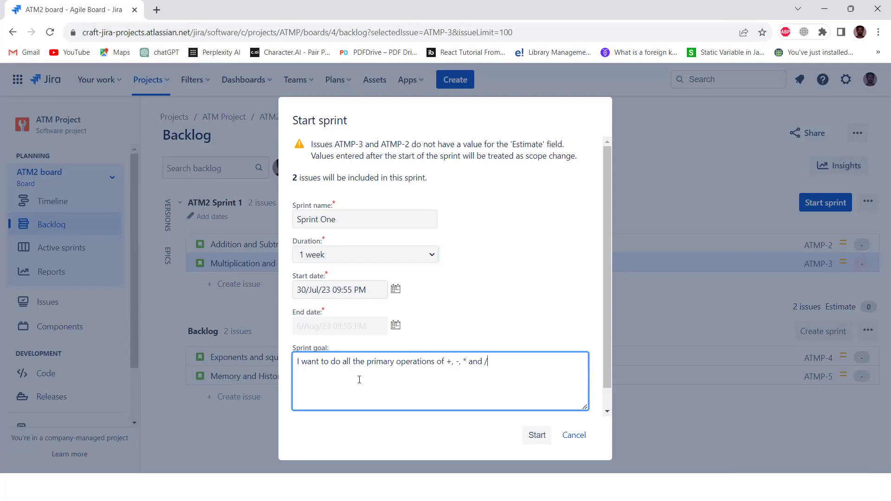
- Start Sprint One with the entered name, duration and goal
key("ctrl+minus")
key("ctrl+minus")
key("ctrl+minus")
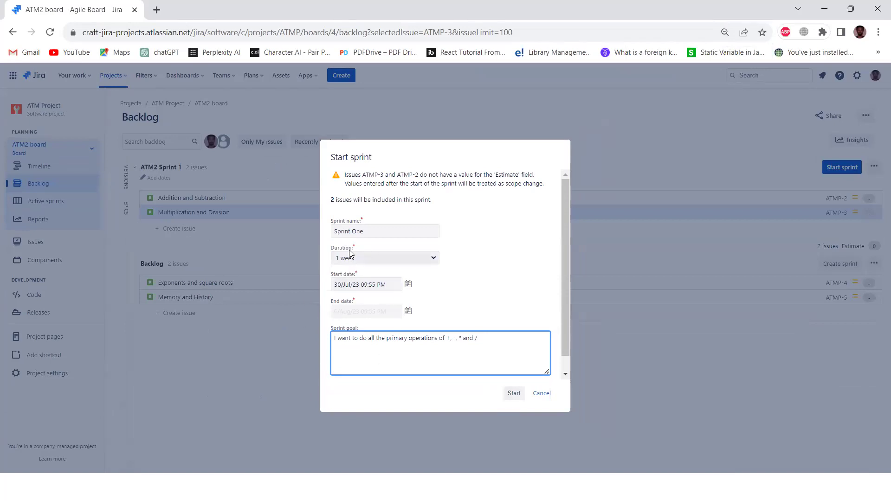
left_click(514, 394)
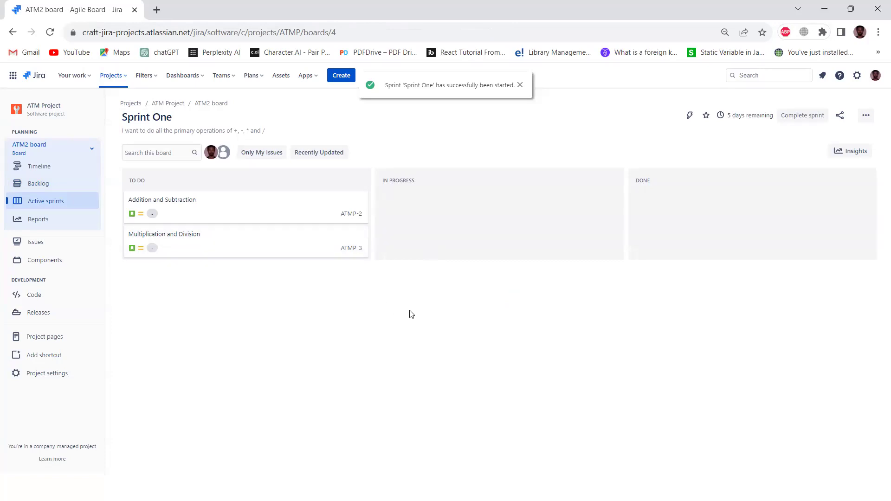
- Examine the active sprint board's name, goal and its To Do, In Progress and Done columns
key("ctrl+plus")
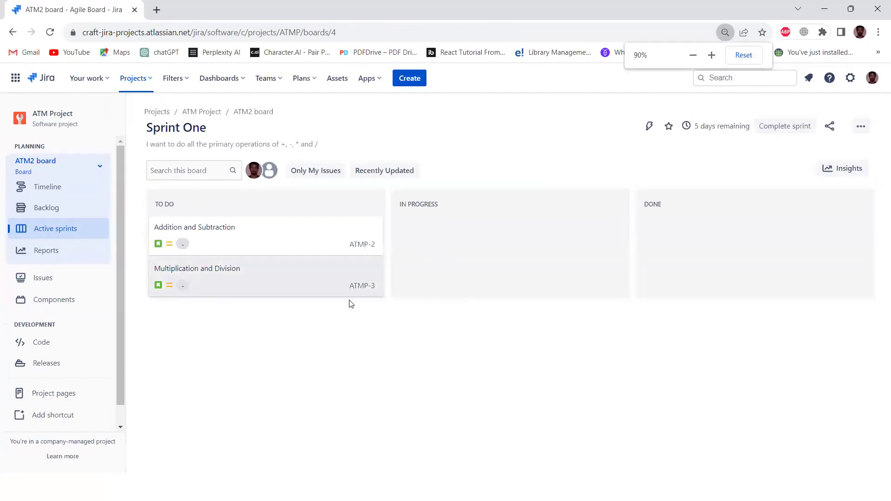
key("ctrl+plus")
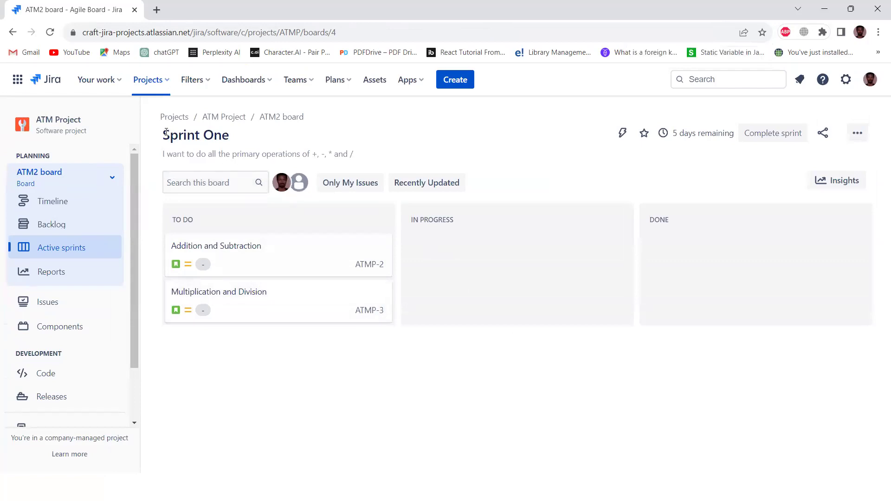
left_click_drag(165, 132, 269, 136)
left_click_drag(166, 155, 365, 164)
left_click(269, 157)
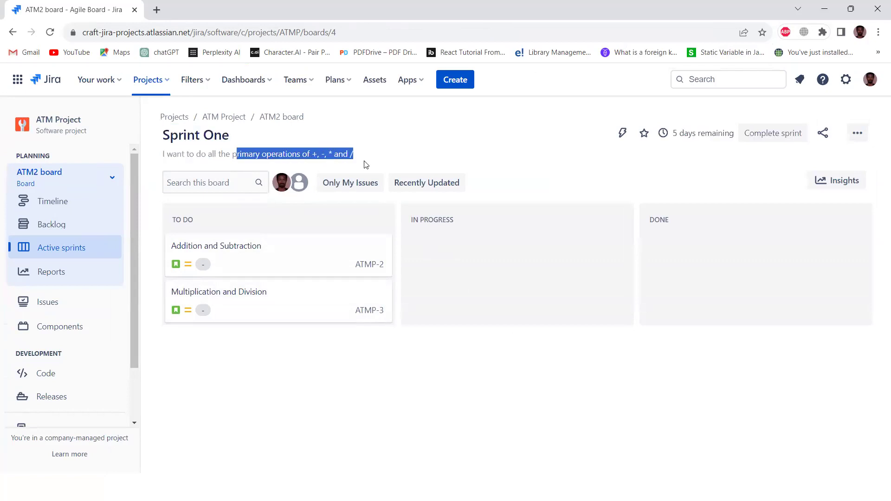
left_click(238, 143)
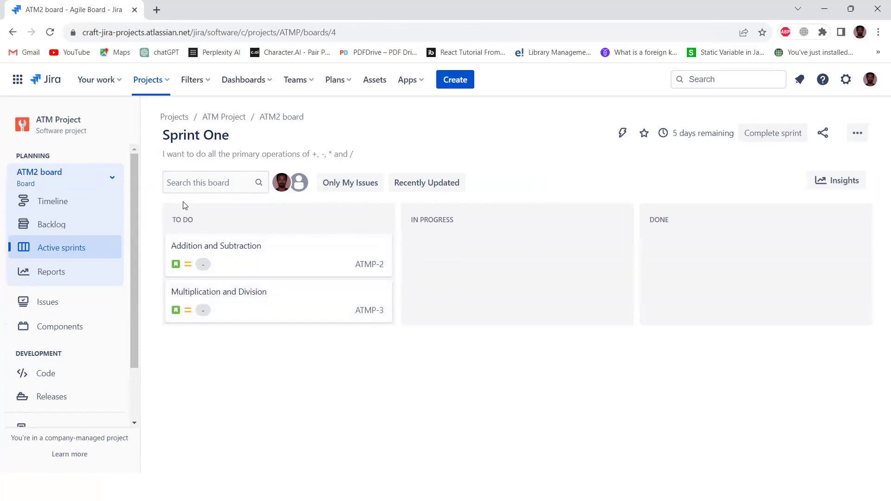
left_click_drag(171, 220, 215, 223)
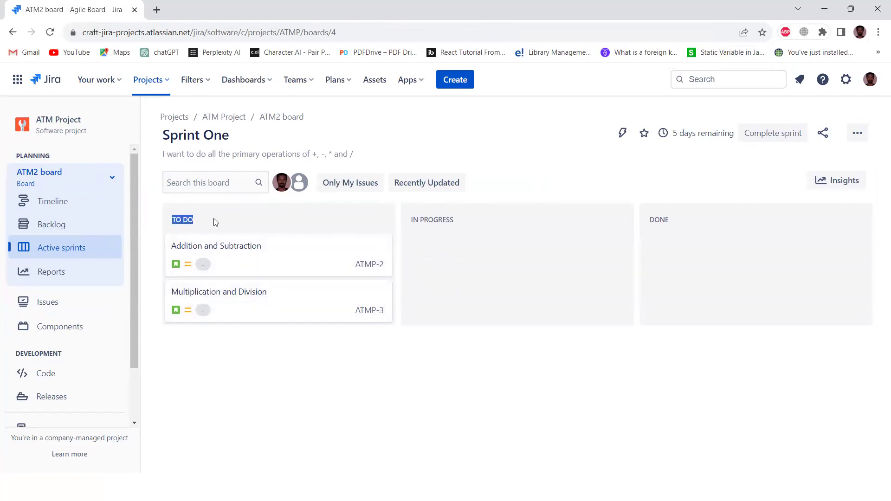
left_click(443, 218)
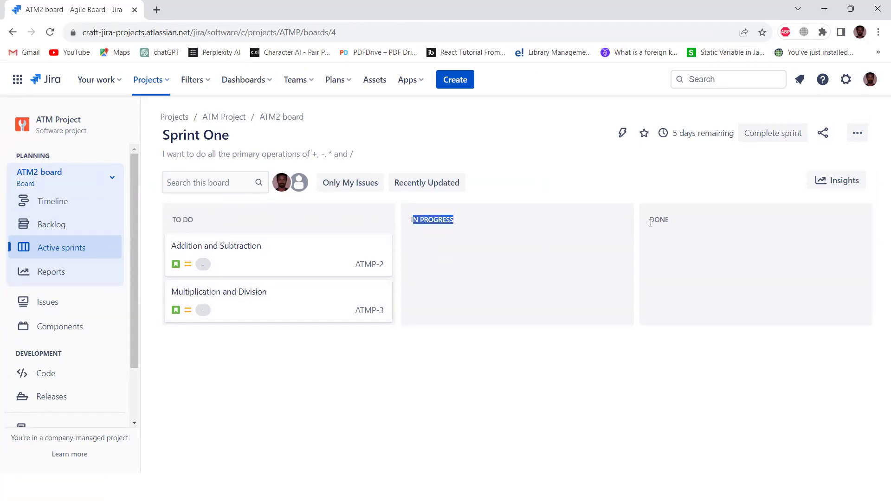
left_click_drag(650, 221, 703, 222)
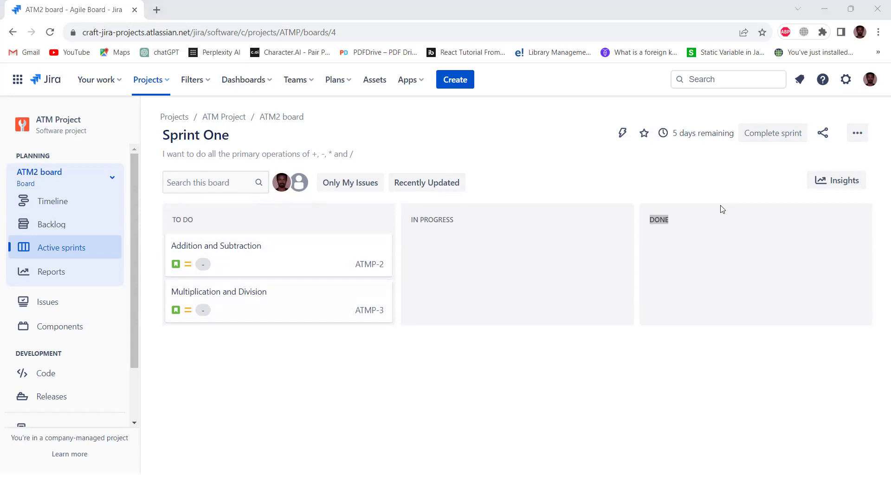
- Open the "Addition and Subtraction" story from the sprint board and assign it to the current account holder
left_click(185, 249)
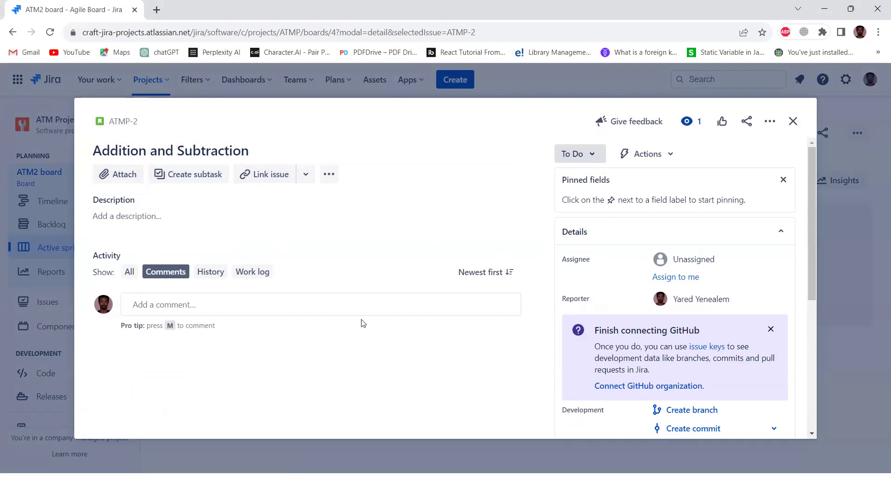
key("ctrl+minus")
key("ctrl+minus")
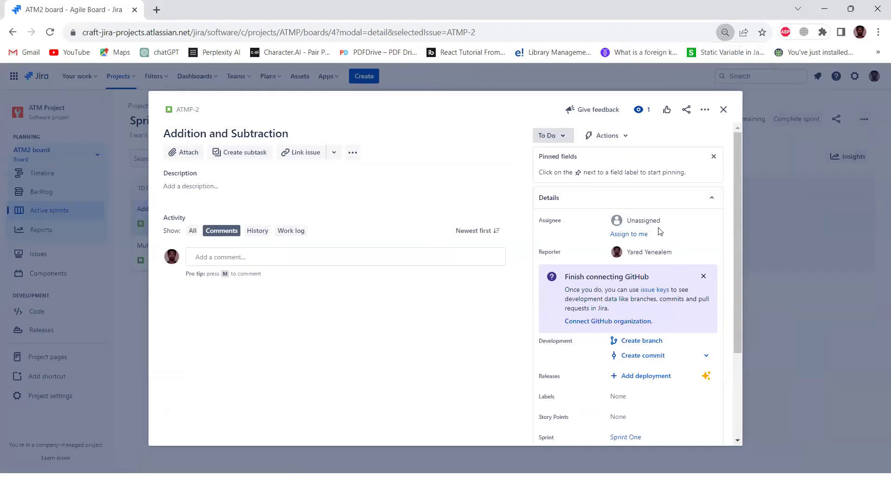
key("ctrl+0")
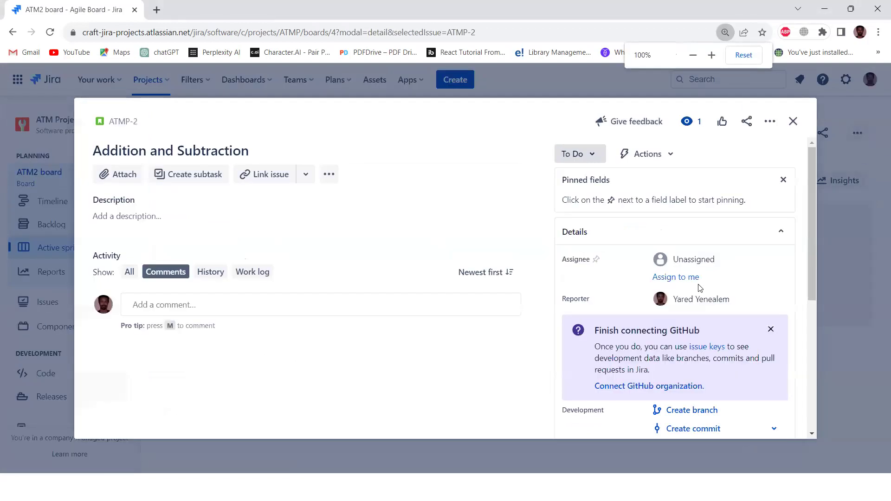
double_click(579, 264)
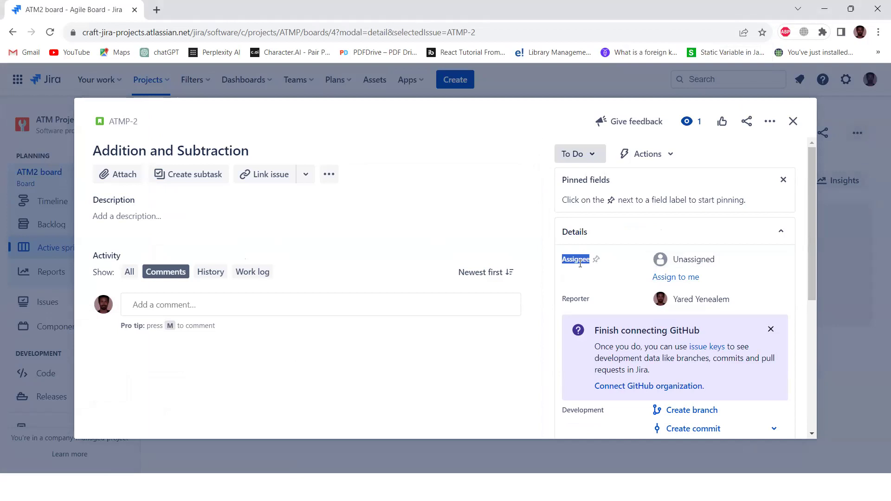
left_click(693, 263)
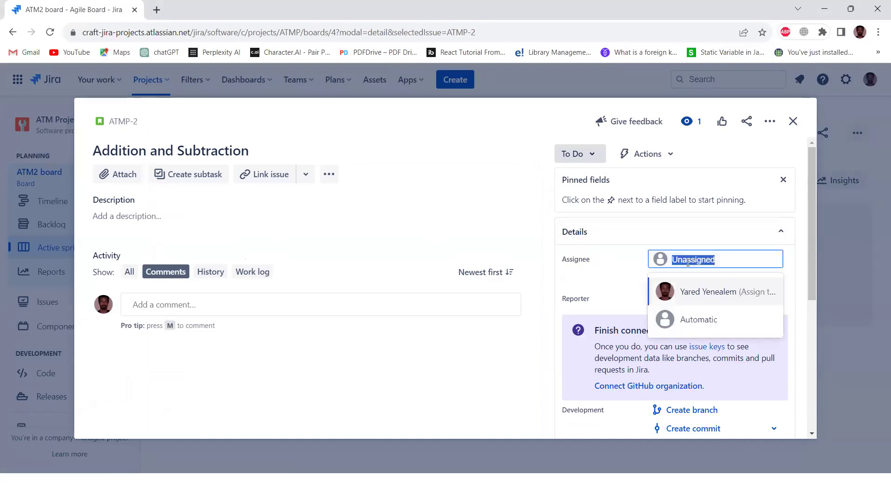
left_click(745, 295)
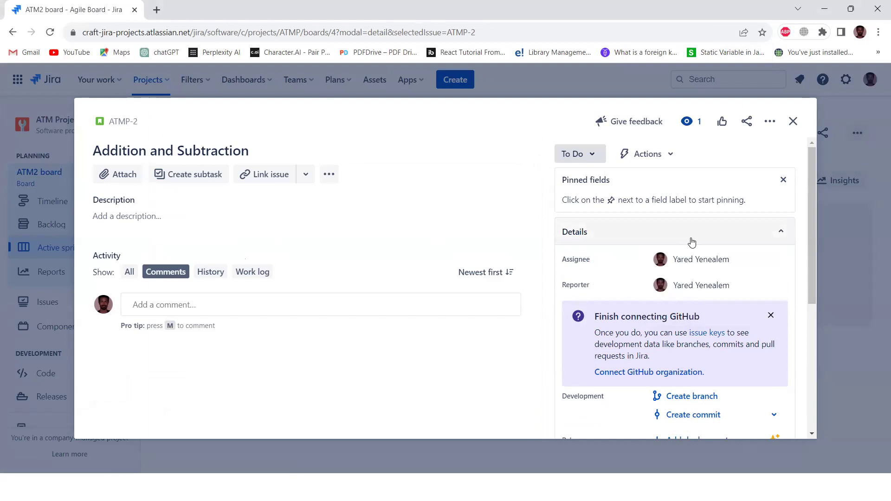
- Dismiss the GitHub connection notice in the "Addition and Subtraction" details and set the story points to 10
scroll(608, 278, "down", 1)
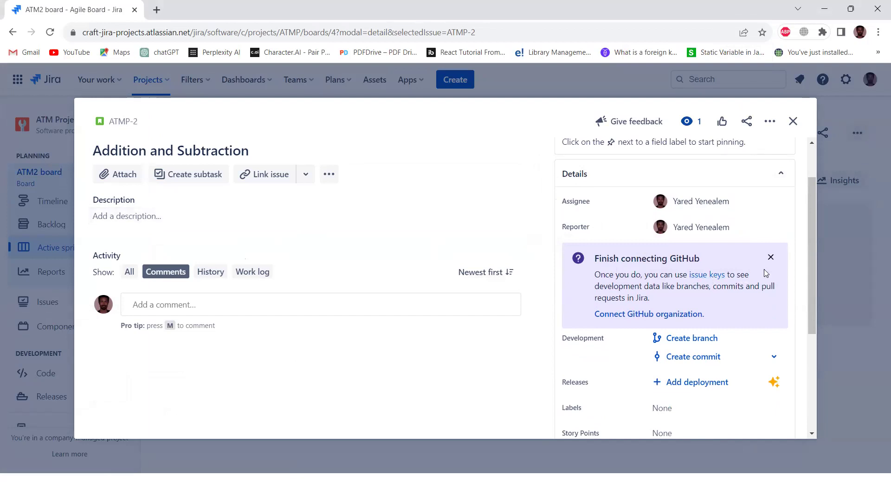
left_click(770, 257)
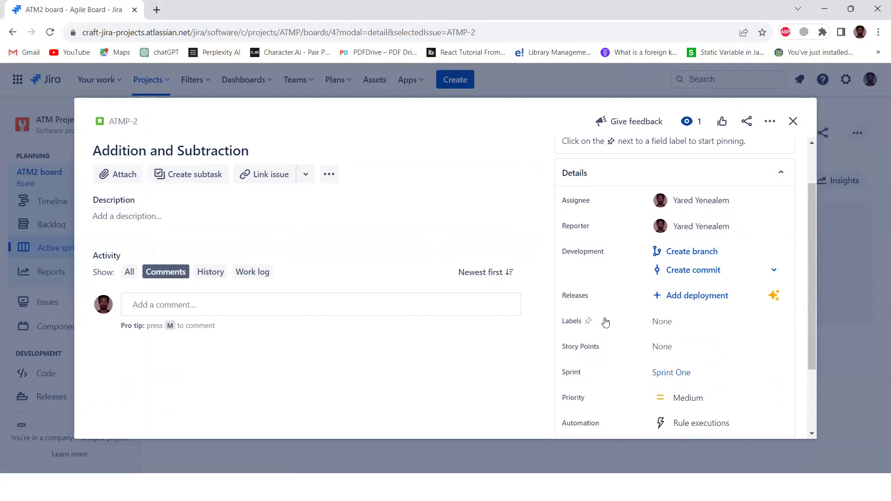
scroll(642, 279, "down", 2)
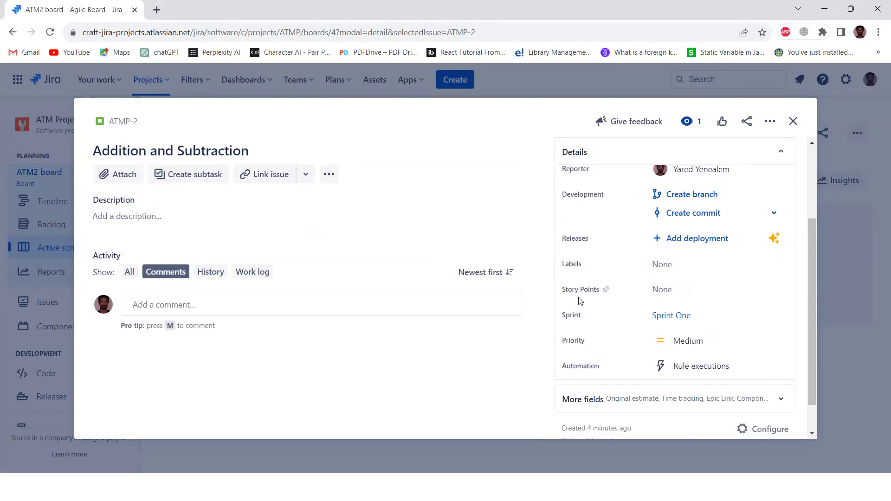
left_click(713, 289)
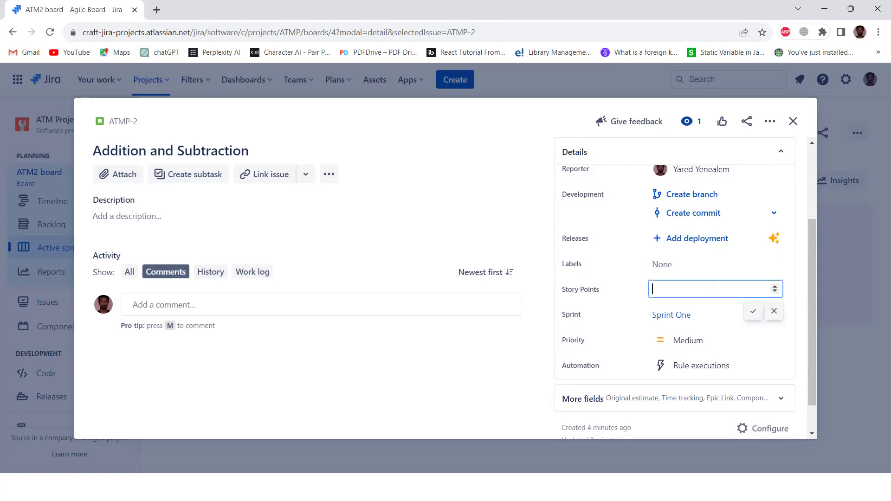
type("8")
key("BackSpace")
type("2")
key("BackSpace")
type("6")
key("BackSpace")
type("10")
left_click(573, 339)
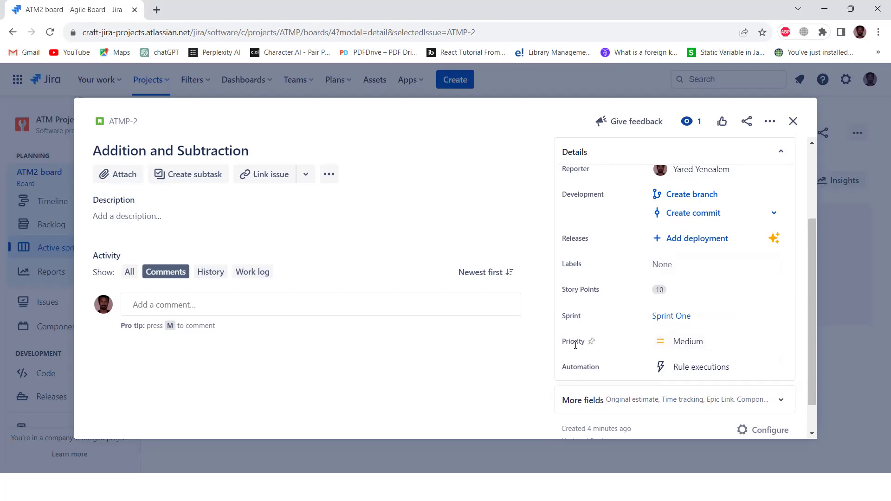
- Set the priority of the "Addition and Subtraction" story to Highest
left_click(699, 342)
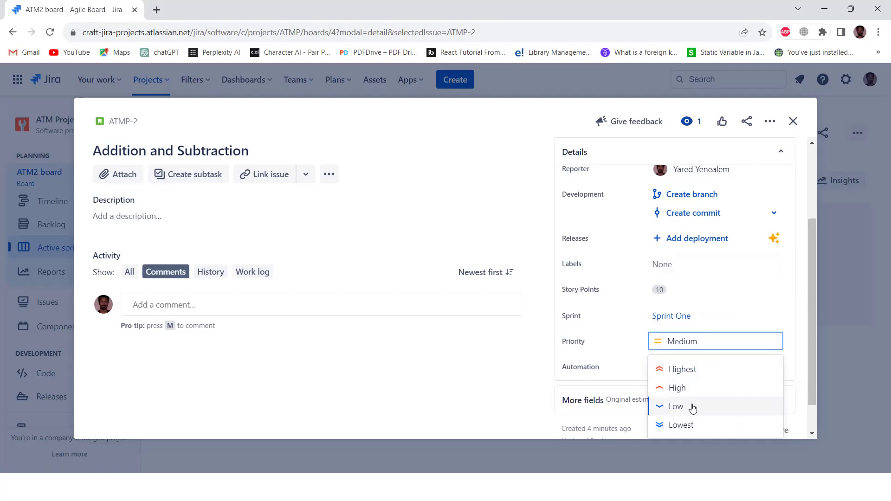
left_click(696, 370)
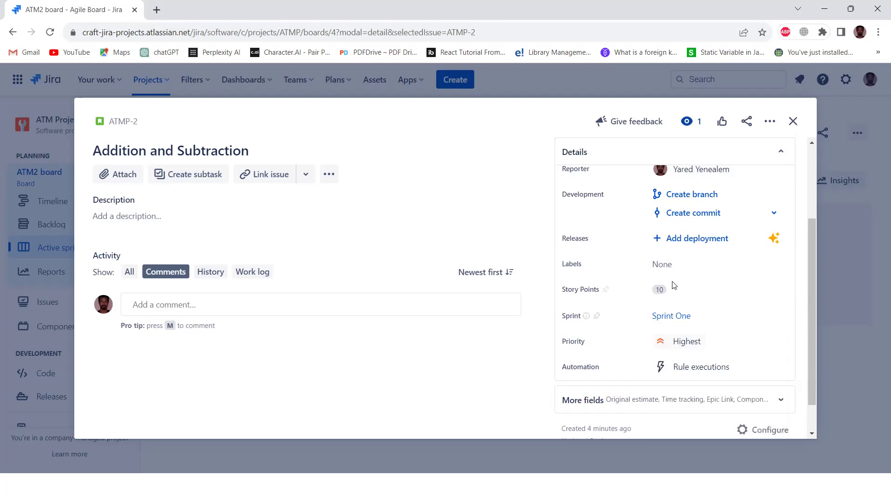
scroll(650, 334, "down", 1)
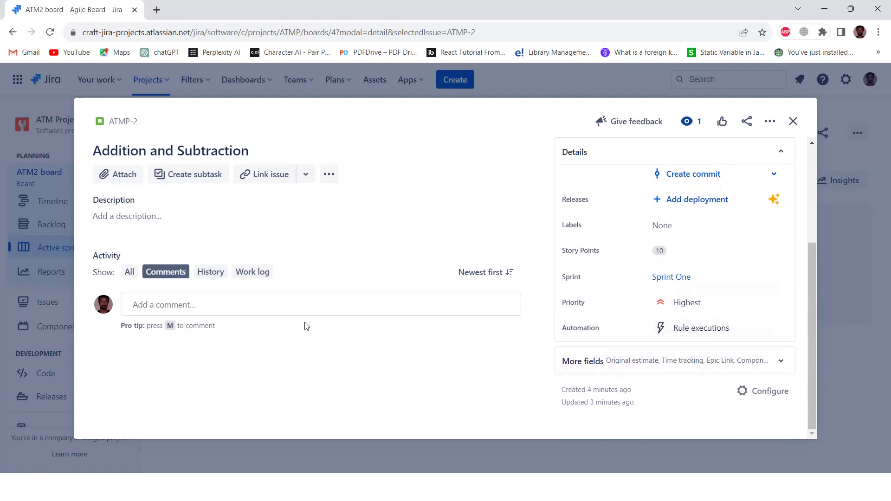
key("ctrl+minus")
key("ctrl+minus")
key("ctrl+minus")
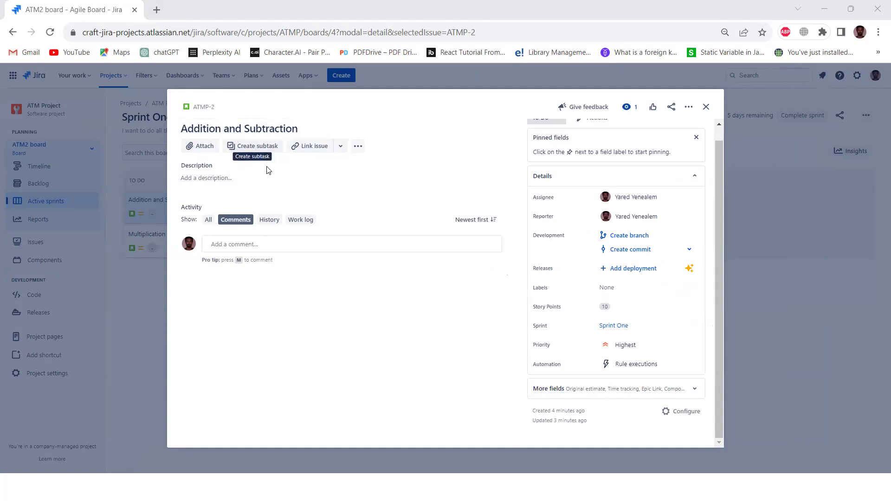
left_click(191, 148)
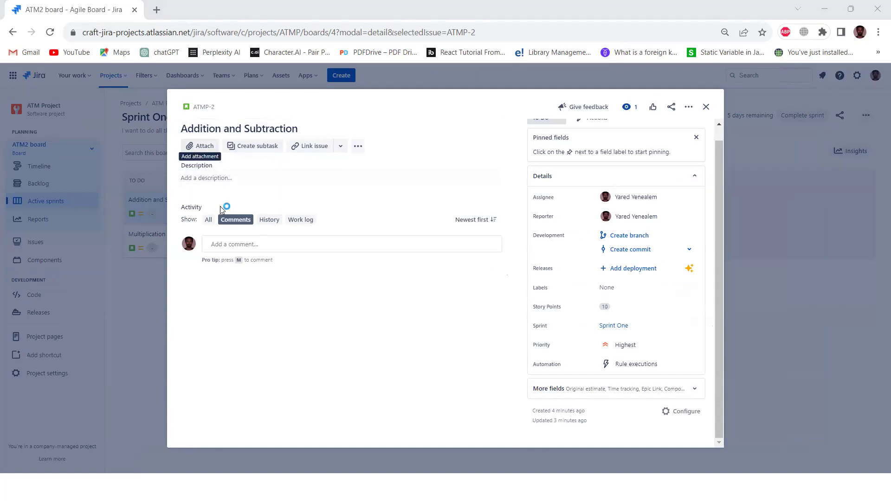
left_click(435, 11)
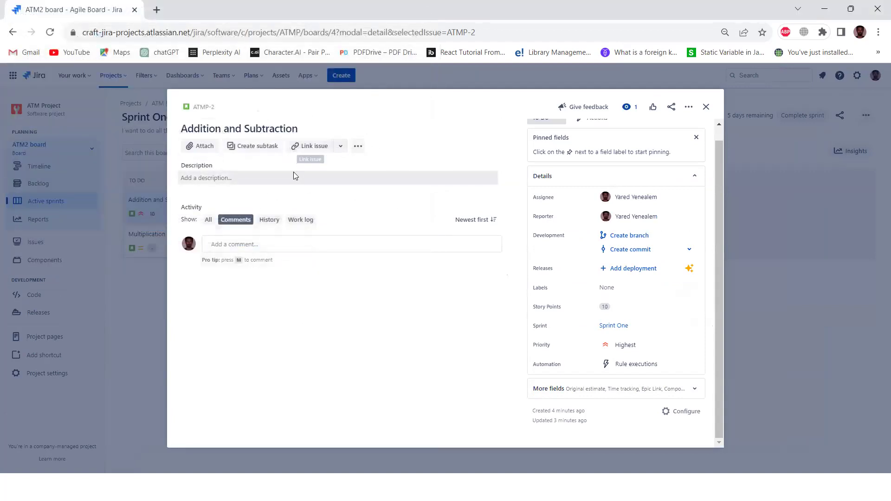
left_click(251, 246)
type("flafije;af")
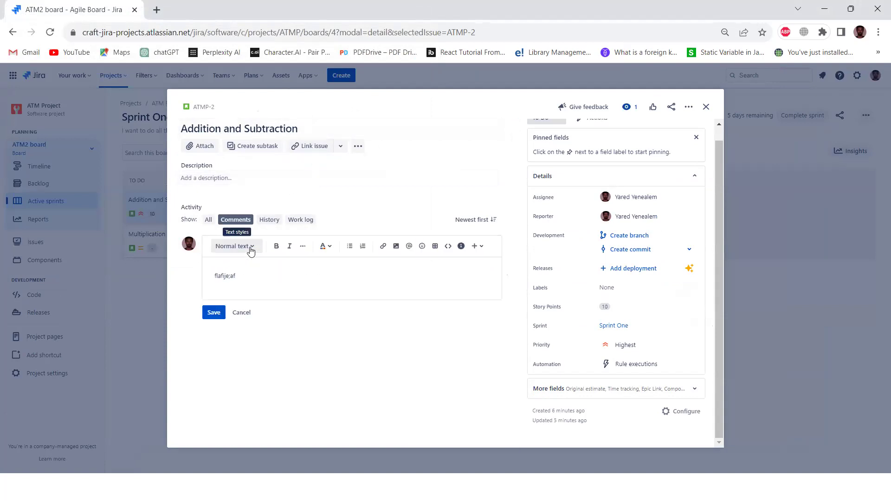
left_click(241, 312)
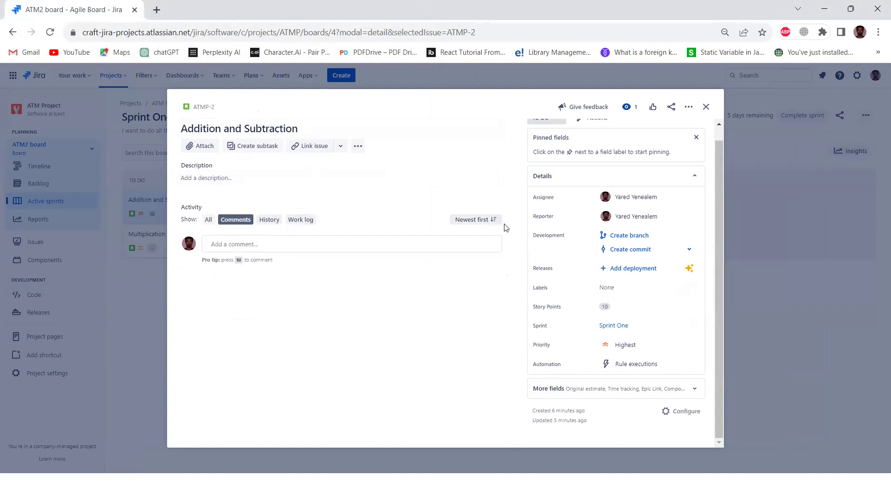
- Close the "Addition and Subtraction" details and move the story through In Progress to Done on the sprint board
scroll(627, 207, "up", 1)
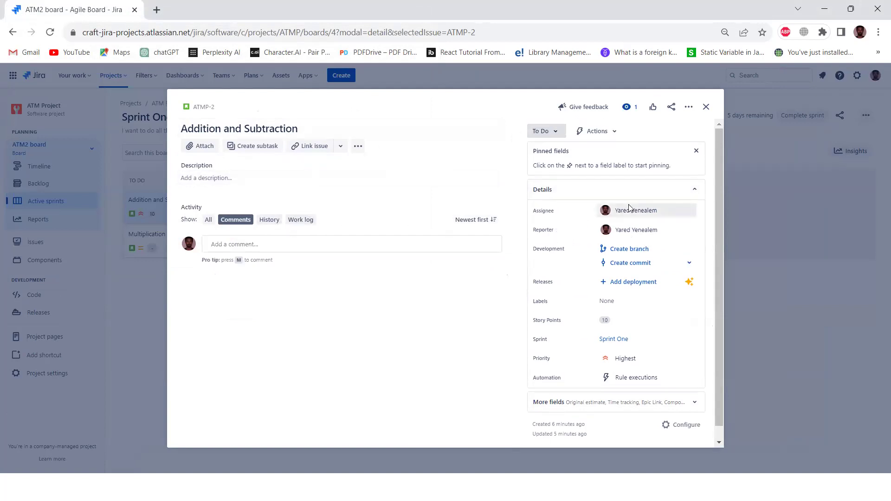
left_click(705, 107)
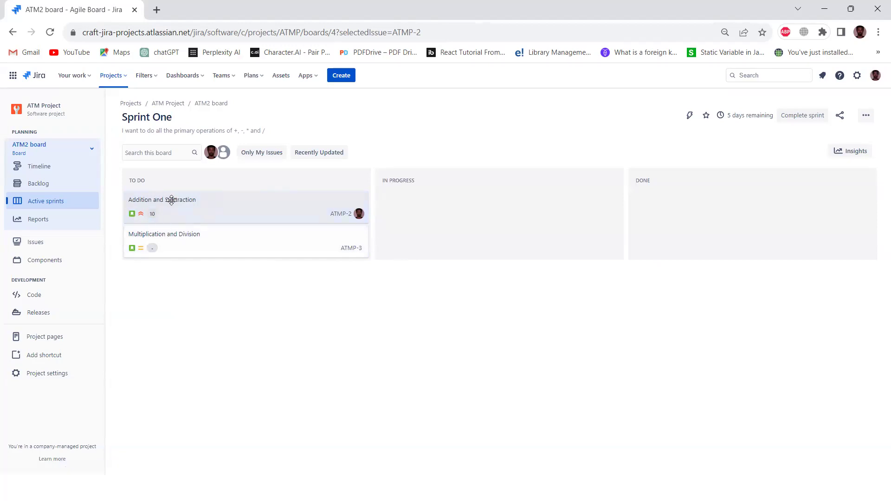
left_click_drag(167, 205, 421, 206)
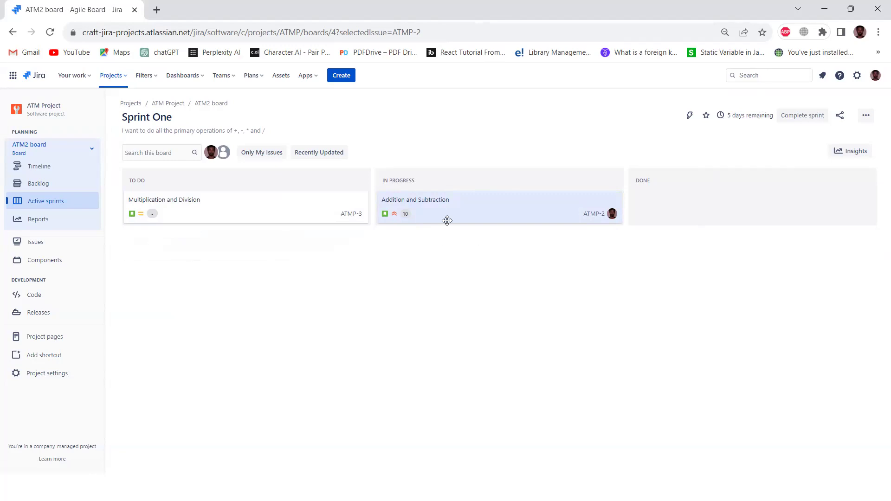
left_click_drag(432, 202, 709, 196)
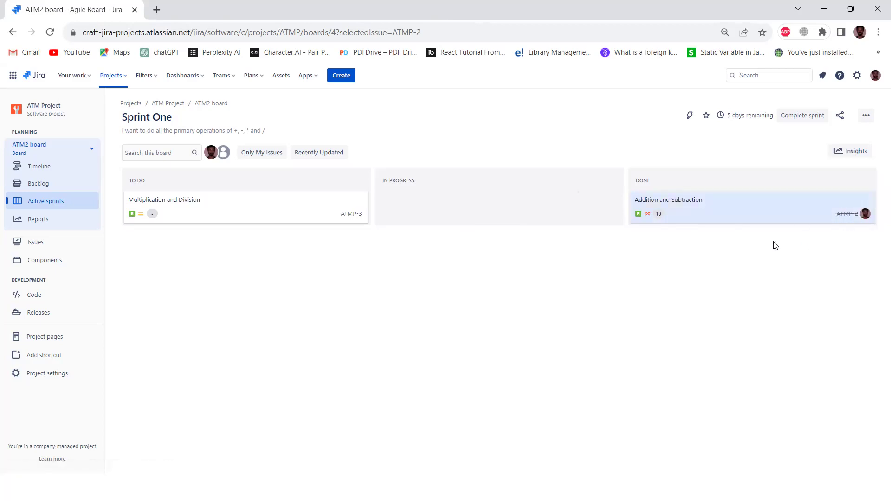
left_click_drag(179, 206, 290, 219)
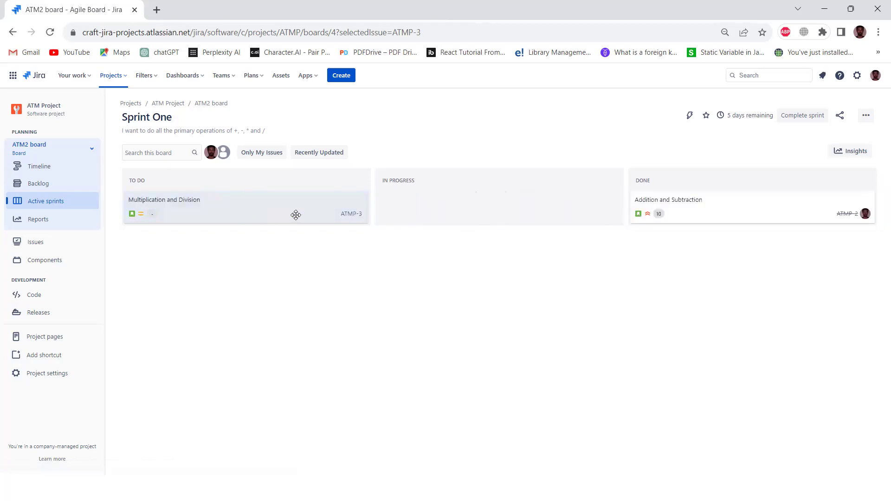
left_click(800, 120)
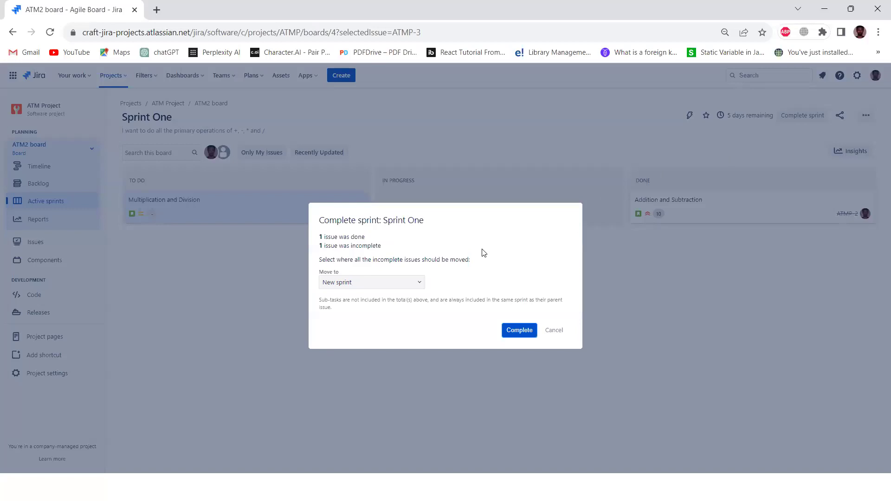
left_click_drag(438, 216, 437, 154)
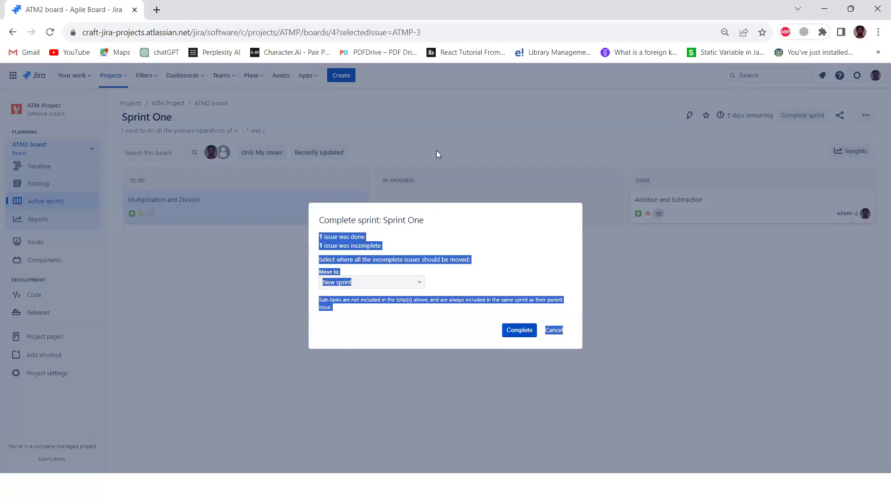
left_click(608, 242)
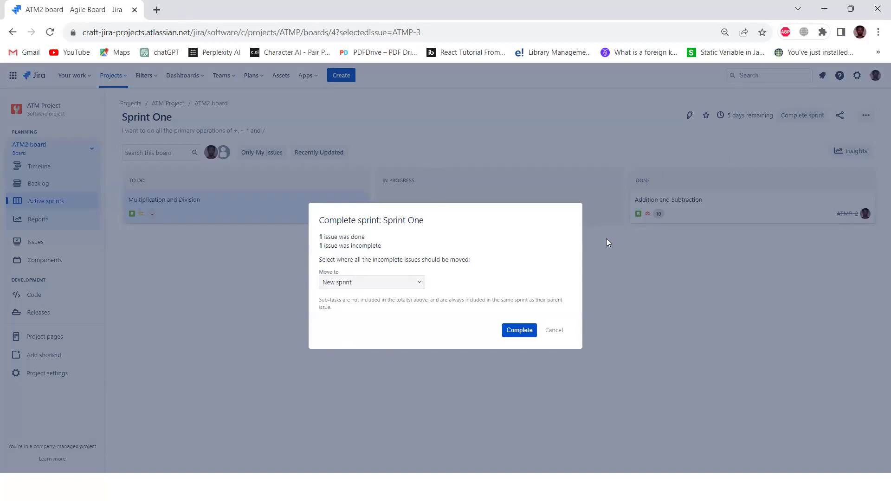
left_click(556, 334)
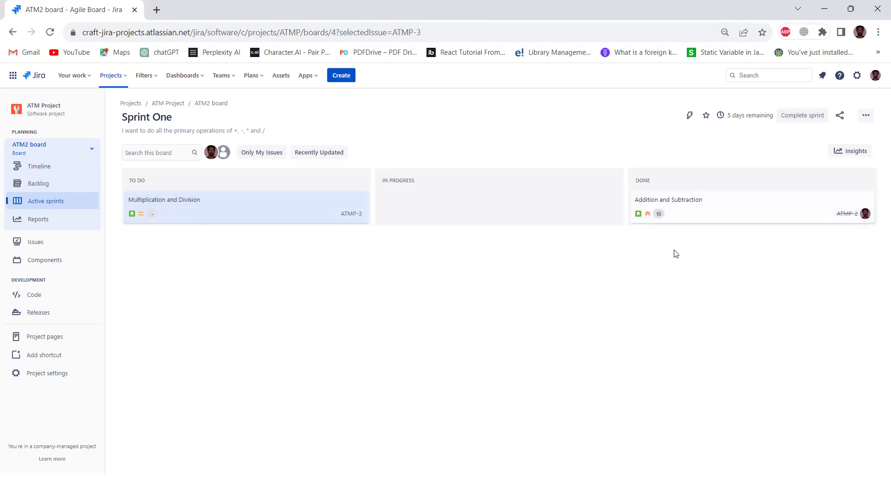
- Start completing Sprint One and check the summary of its done and incomplete issues
key("ctrl+plus")
key("ctrl+plus")
key("ctrl+plus")
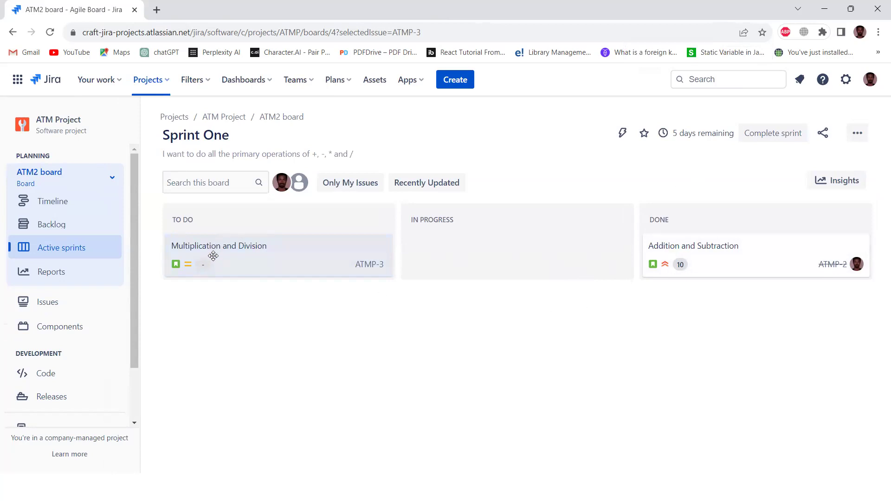
left_click(771, 134)
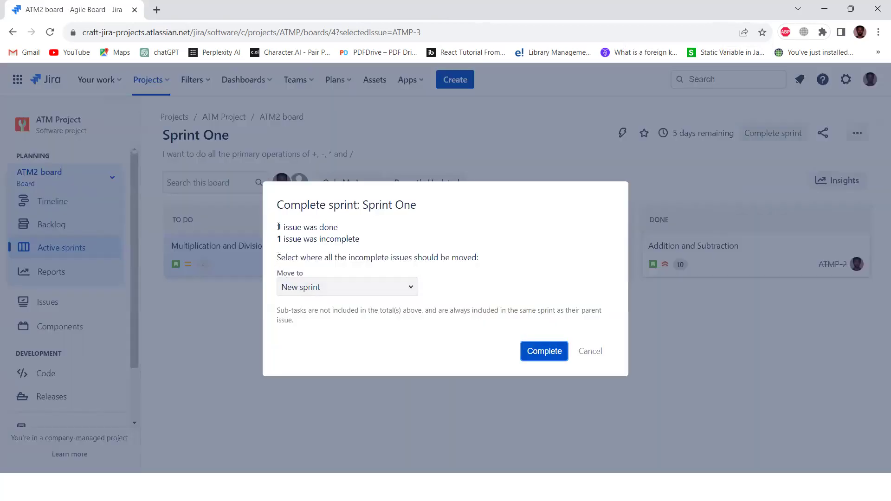
left_click_drag(277, 227, 391, 228)
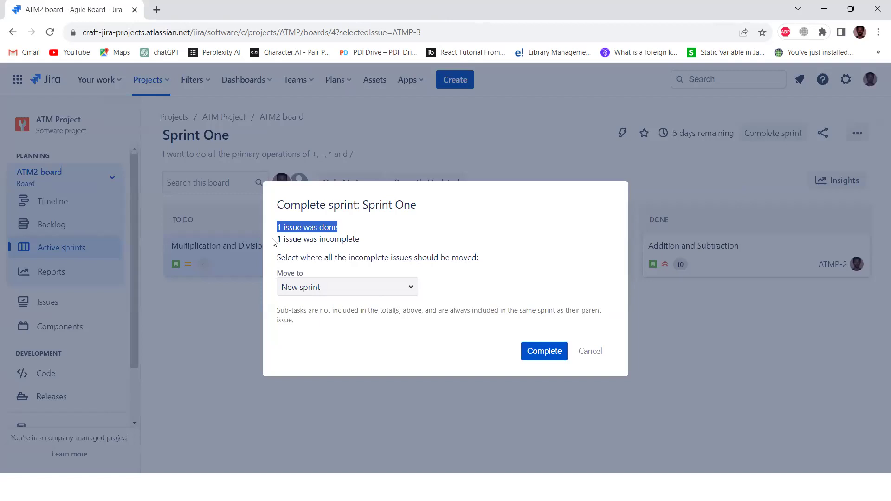
left_click_drag(277, 239, 437, 245)
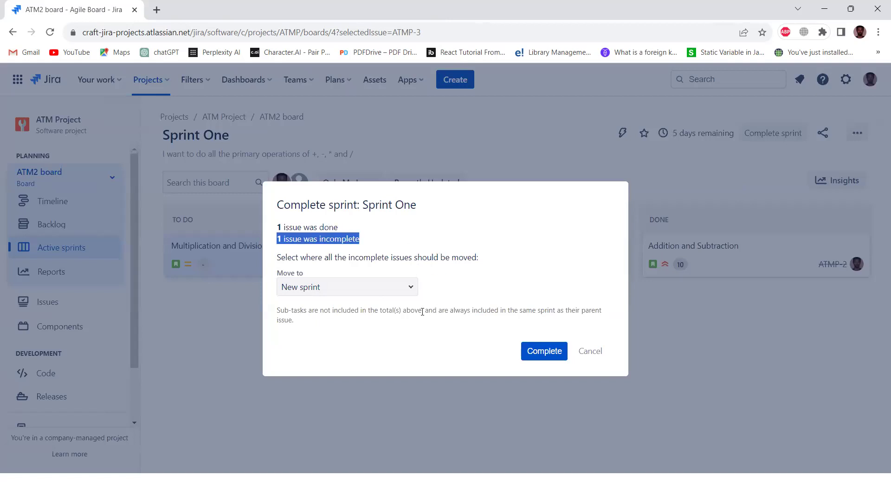
- Choose Backlog as the destination for the incomplete issues and complete Sprint One
left_click(355, 287)
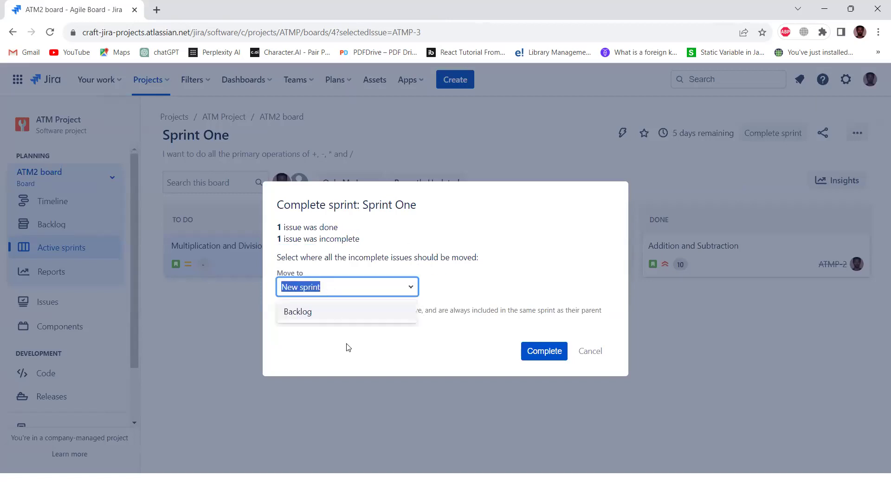
left_click(324, 317)
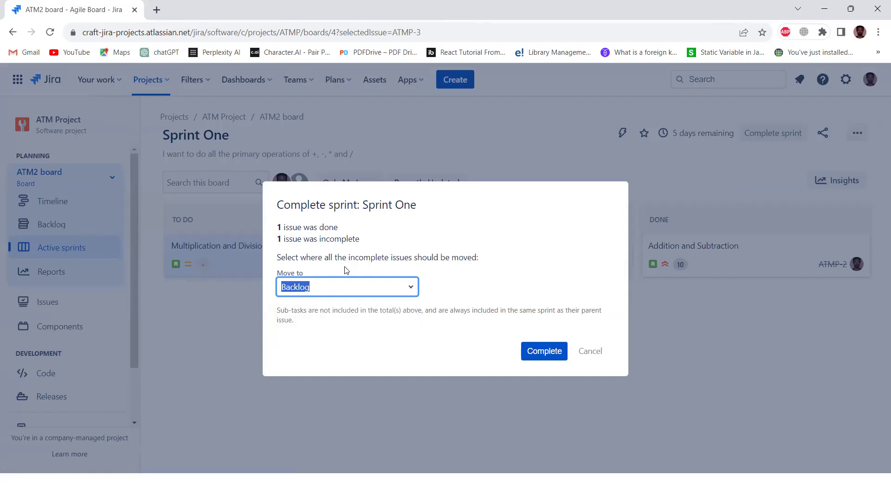
left_click(411, 289)
left_click(296, 312)
left_click(412, 289)
left_click(366, 316)
left_click(557, 354)
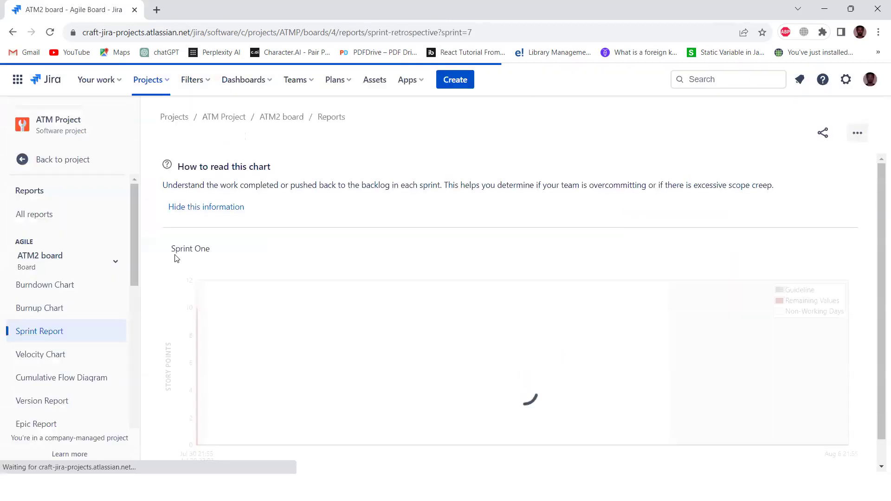
- Review Sprint One's report down to its completed and not completed issues, and return to the project navigation
scroll(328, 328, "down", 1)
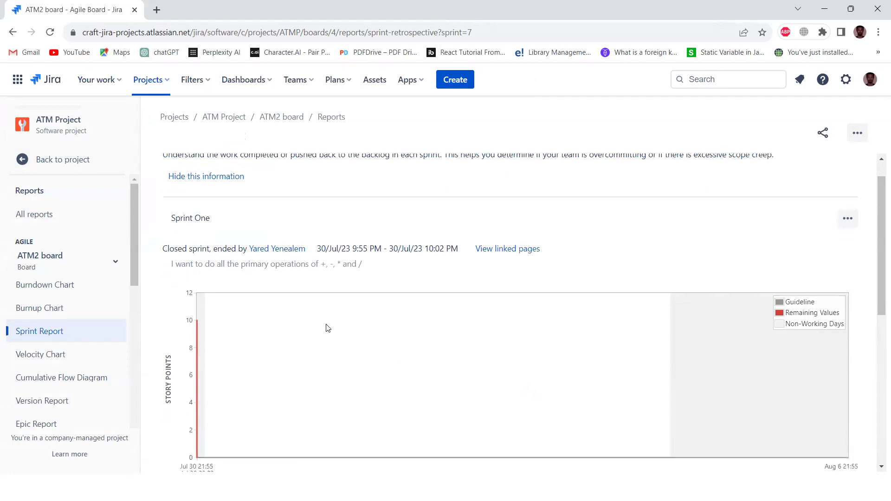
scroll(327, 328, "down", 6)
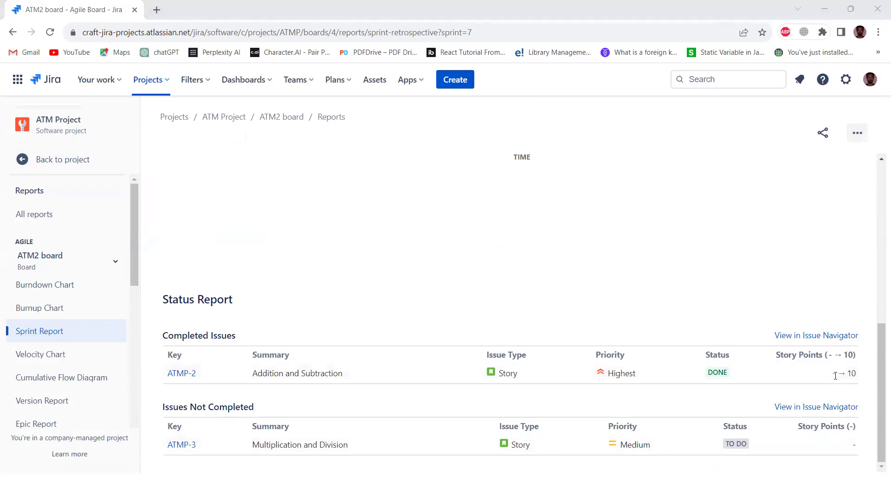
left_click(40, 159)
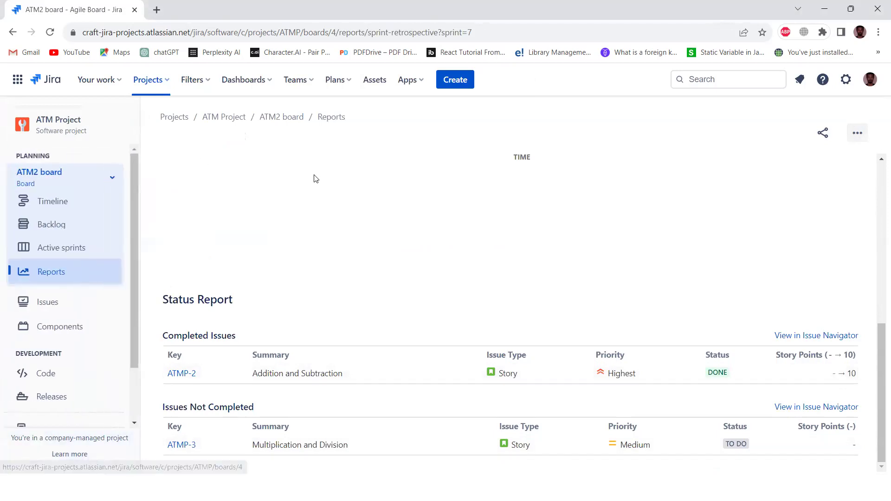
- Create a new sprint in the backlog, name it "Sprint Two" and set its duration to 2 weeks
left_click(55, 225)
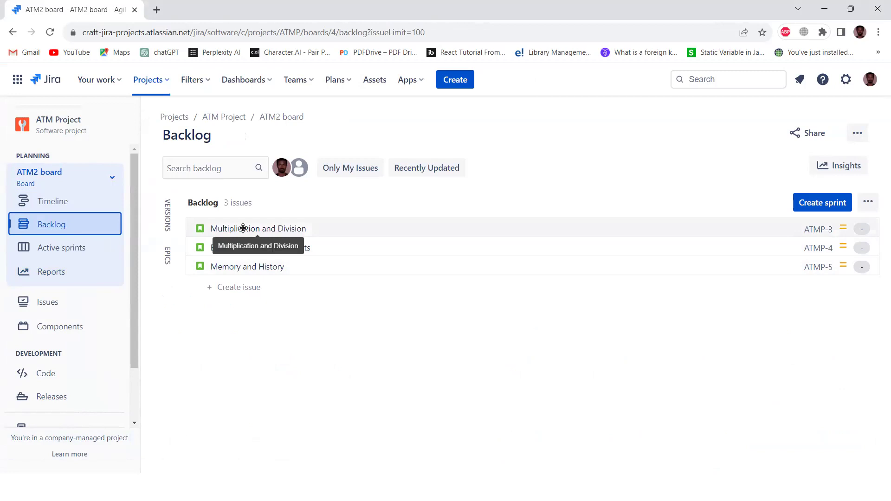
left_click(831, 203)
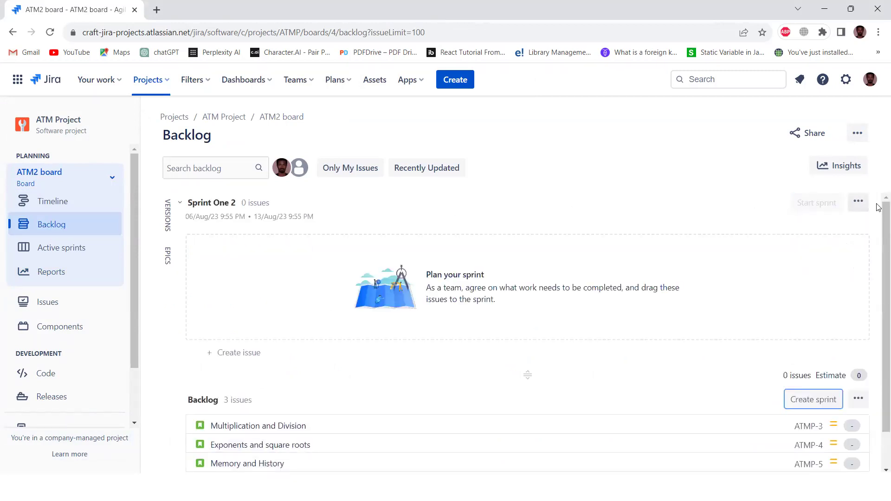
left_click(857, 202)
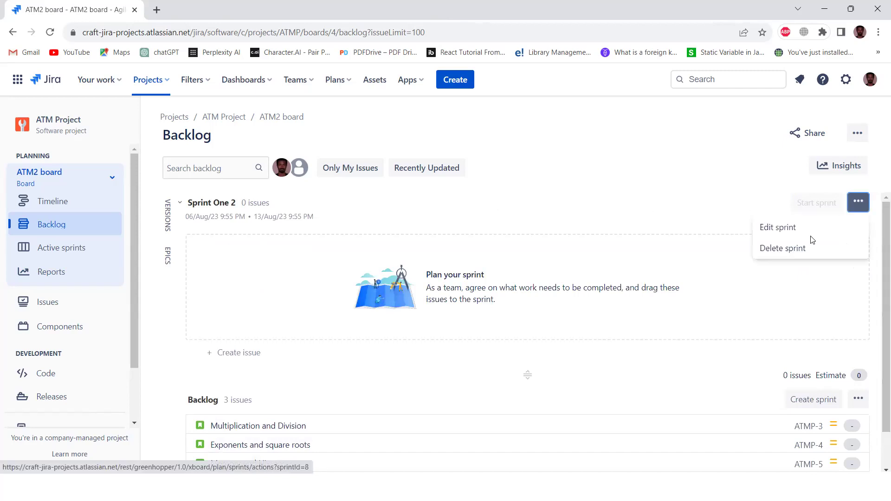
left_click(798, 227)
left_click_drag(431, 187, 323, 186)
key("BackSpace")
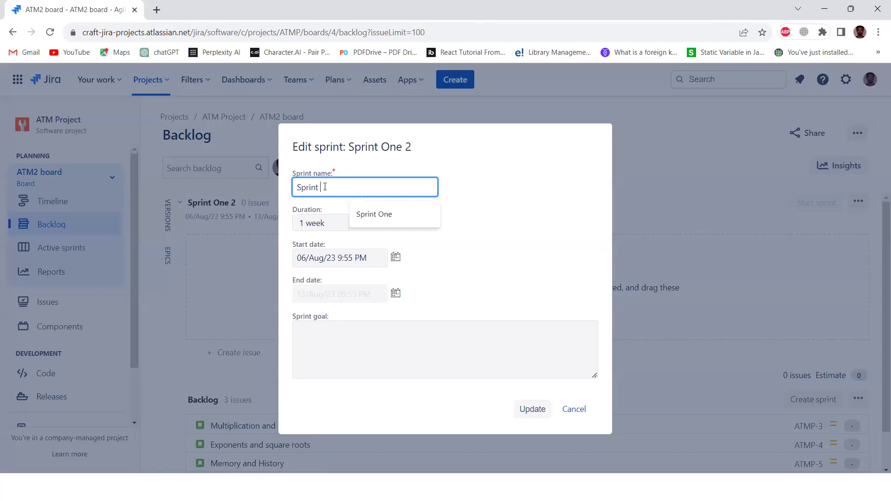
type("Two")
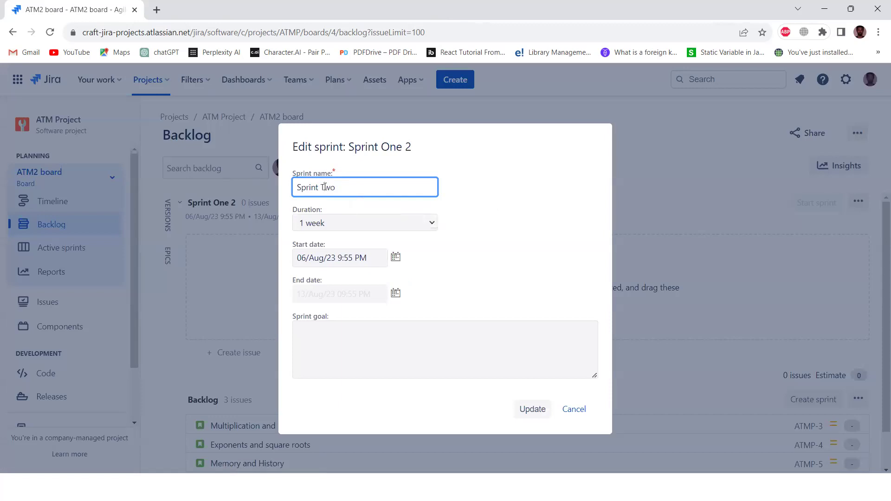
left_click(330, 224)
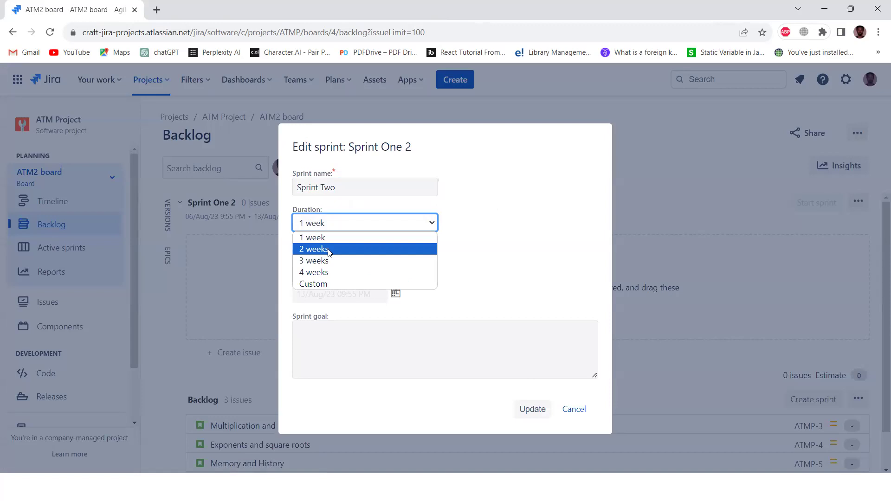
left_click(329, 249)
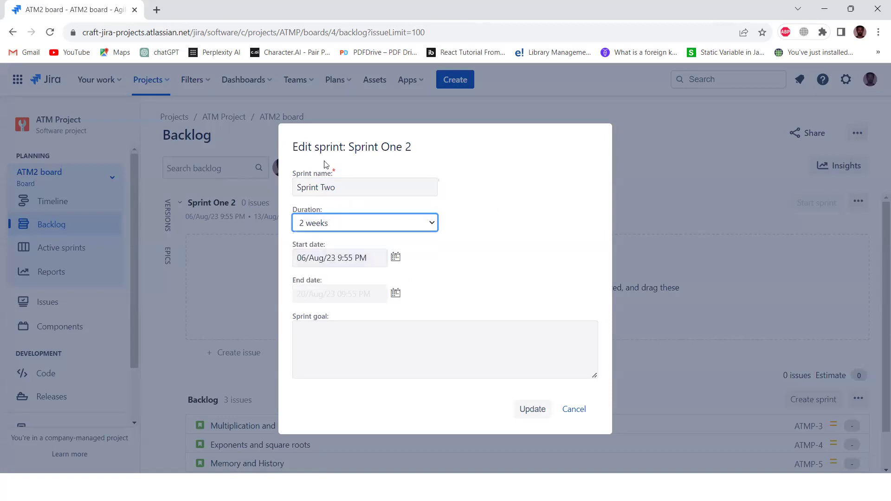
left_click(534, 413)
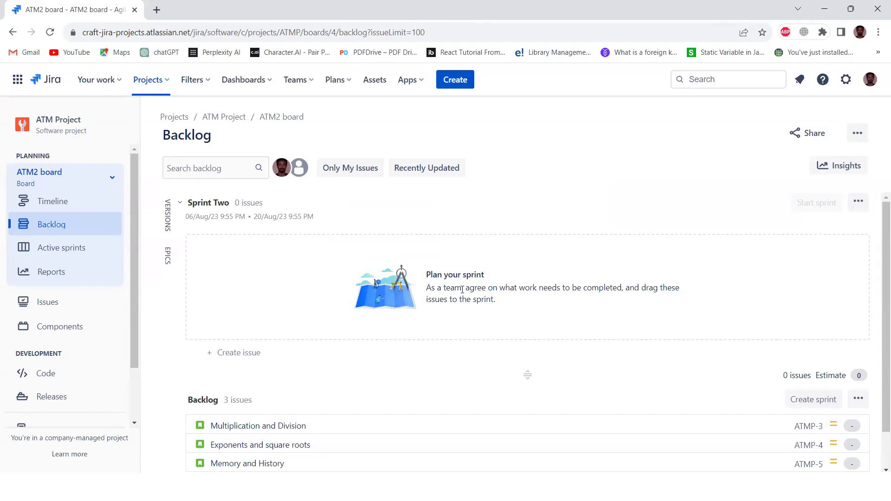
- Move the "Multiplication and Division" and "Exponents and square roots" stories from the backlog into Sprint Two
left_click_drag(318, 425, 334, 265)
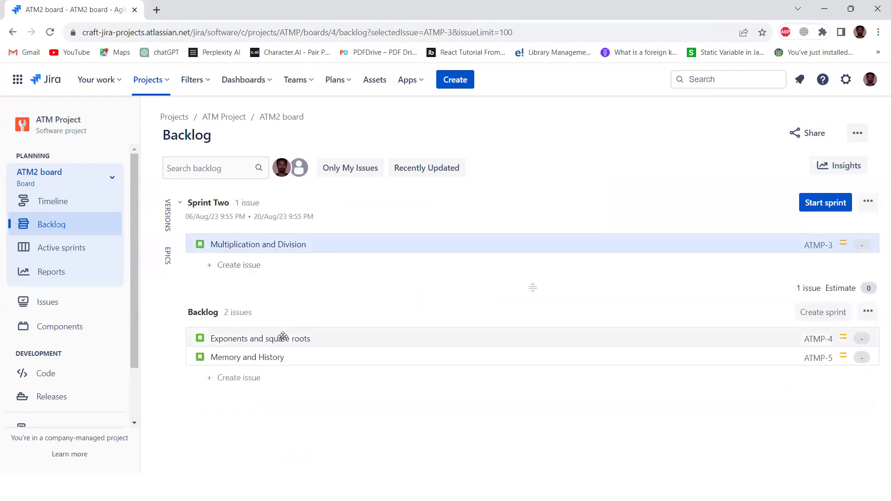
left_click_drag(282, 336, 297, 264)
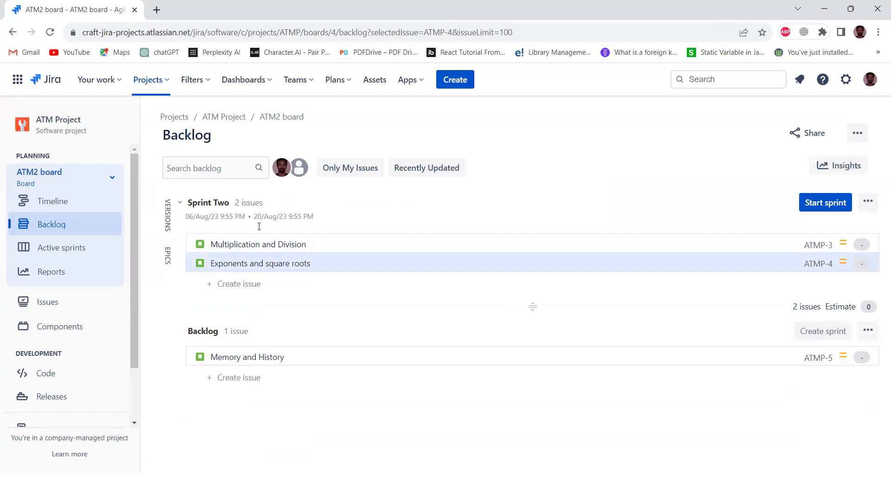
- Filter the backlog view by the current account holder's issues and also by unassigned issues
left_click(282, 173)
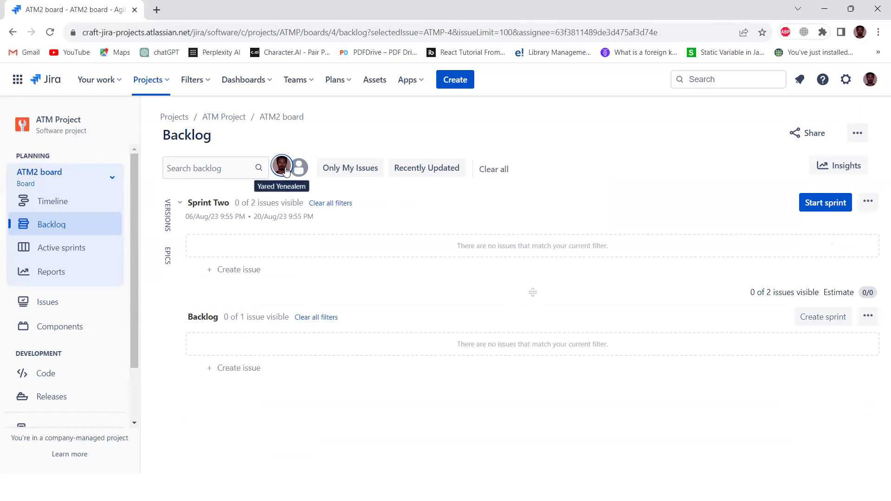
left_click(301, 171)
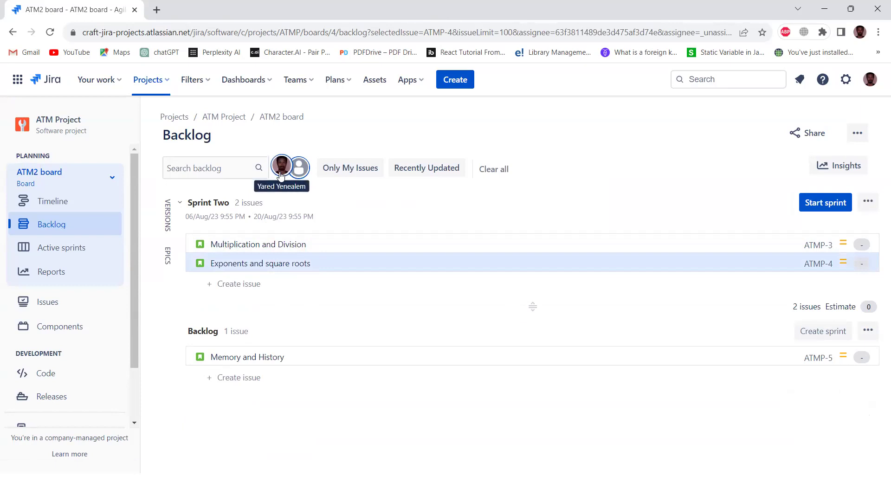
- Search the backlog for "memory" and clear the search
left_click(218, 172)
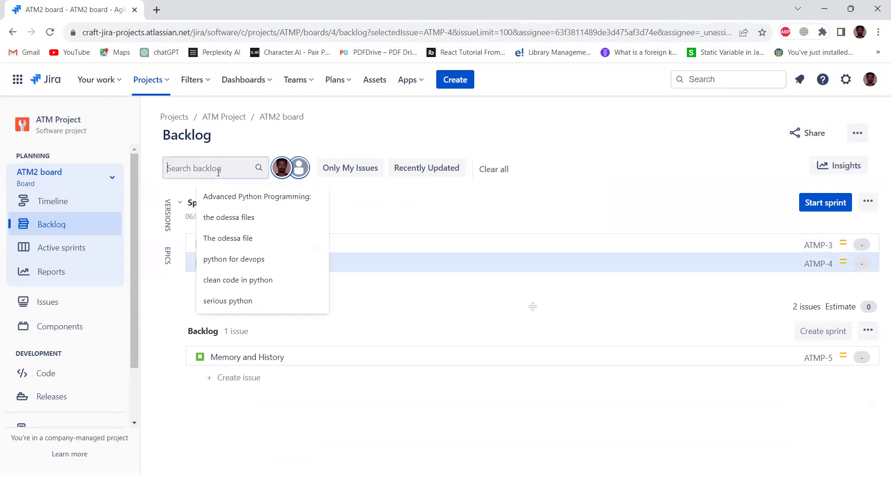
type("memory")
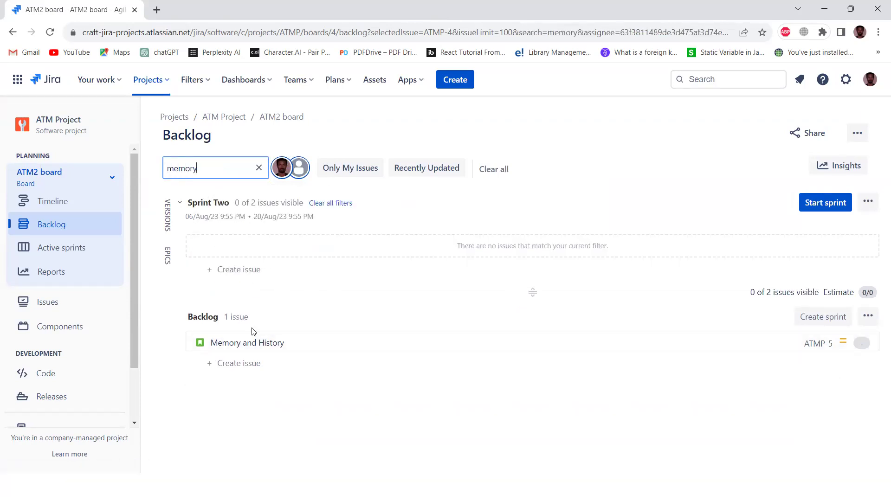
left_click(258, 169)
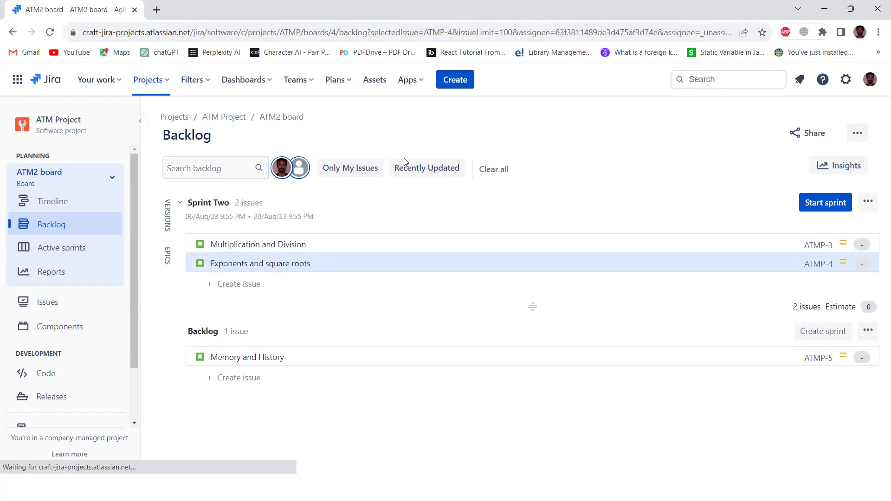
- Apply the Only My Issues and Recently Updated quick filters to the backlog
left_click(357, 171)
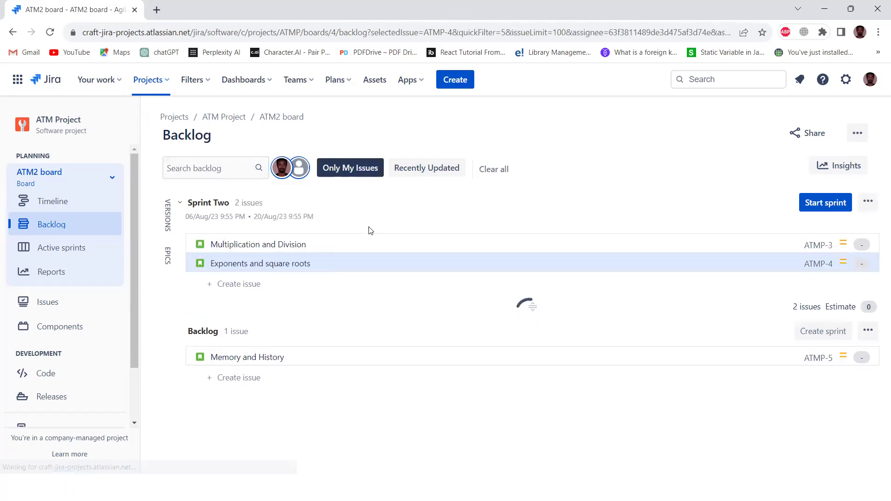
scroll(384, 353, "down", 1)
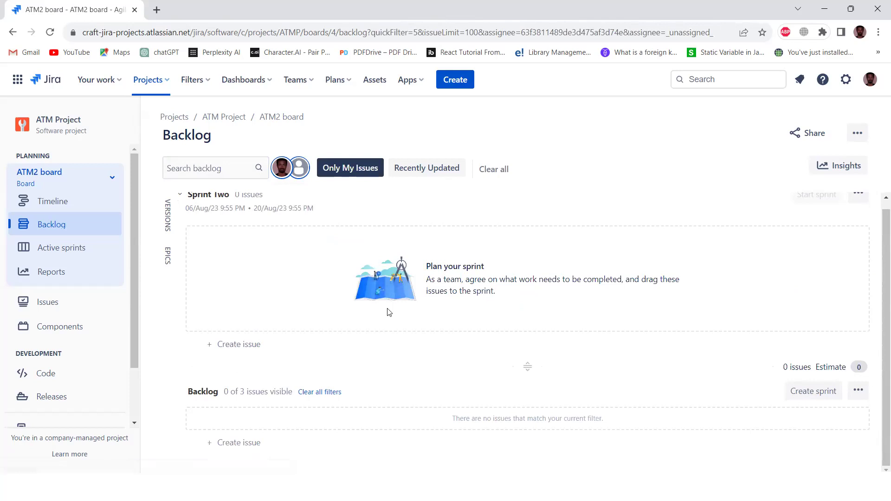
left_click(436, 173)
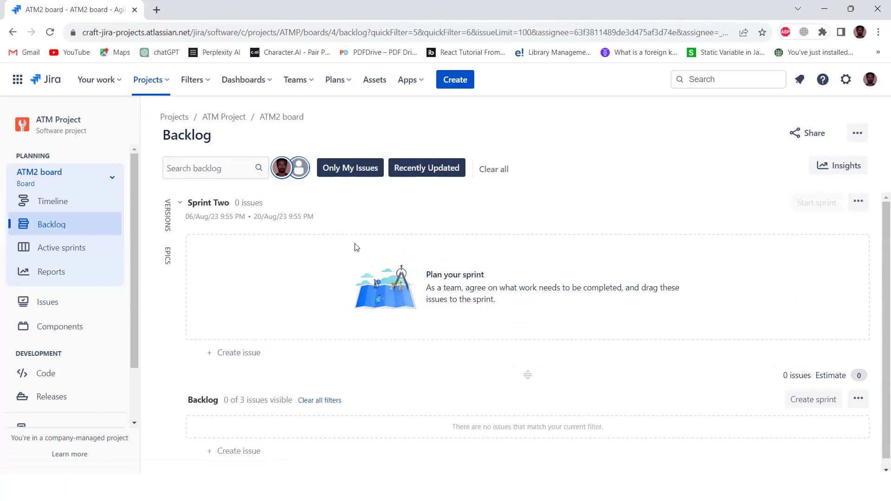
scroll(325, 351, "down", 1)
scroll(354, 332, "up", 1)
- Turn off the Recently Updated and Only My Issues filters, leaving the backlog filtered by the account holder's and unassigned issues
left_click(299, 168)
left_click(299, 168)
left_click(428, 178)
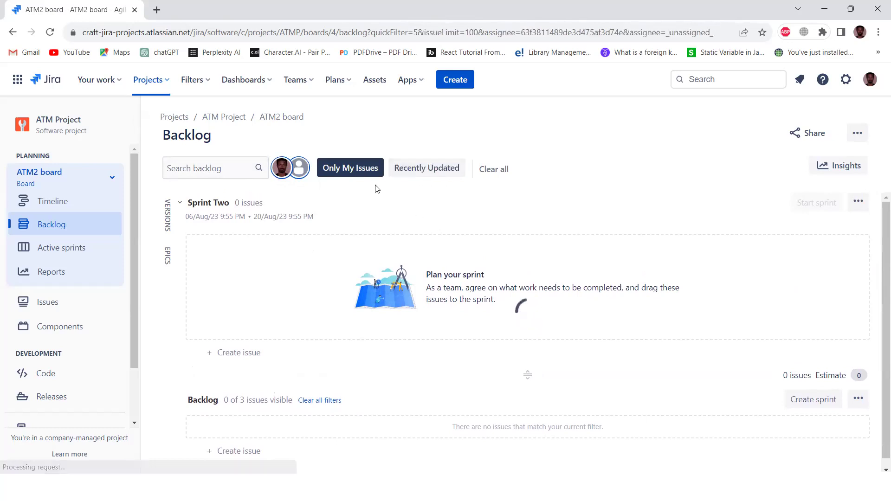
left_click(356, 174)
left_click(300, 169)
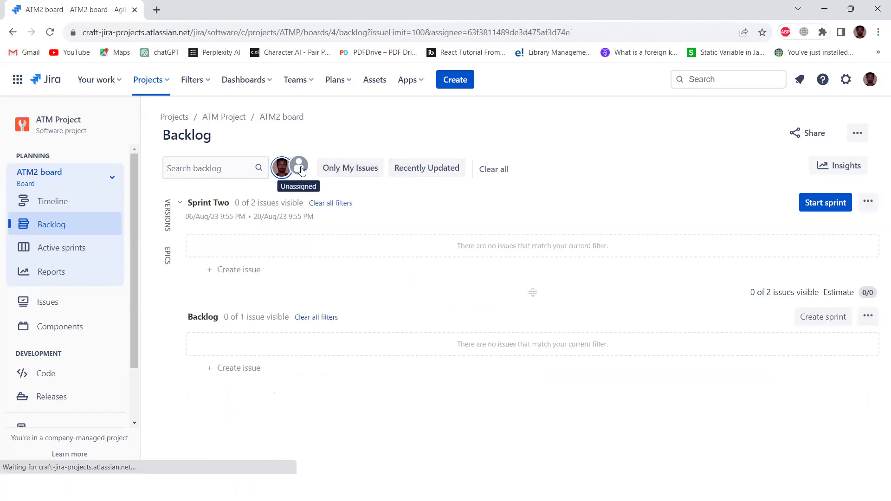
left_click(302, 169)
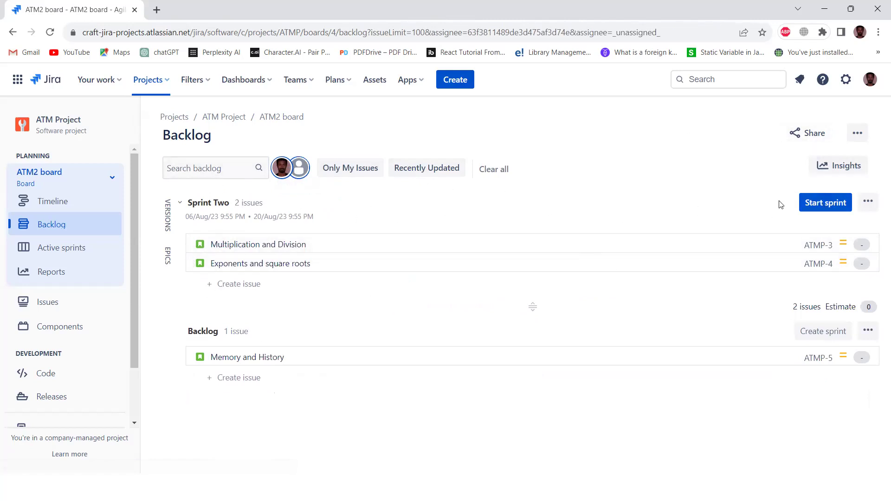
- Open the start settings for Sprint Two and review its name, duration, start and end dates, and goal
left_click(821, 203)
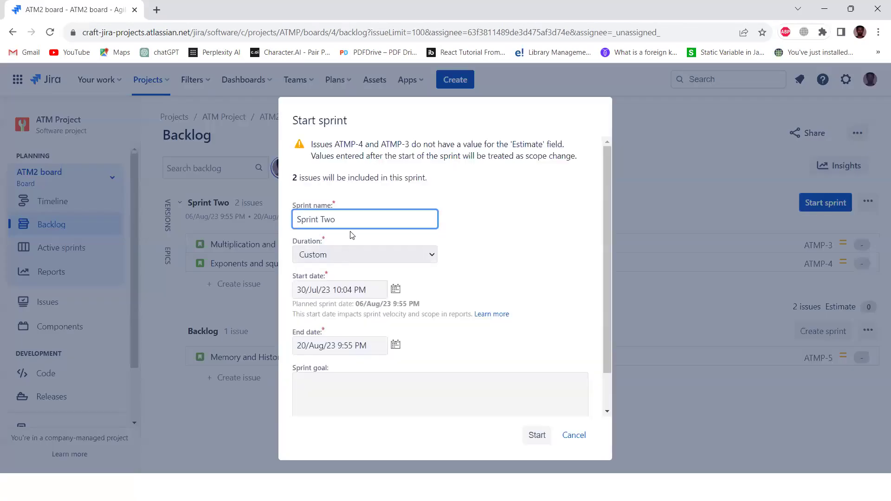
scroll(491, 253, "down", 2)
scroll(489, 261, "up", 2)
left_click(361, 223)
scroll(464, 315, "down", 1)
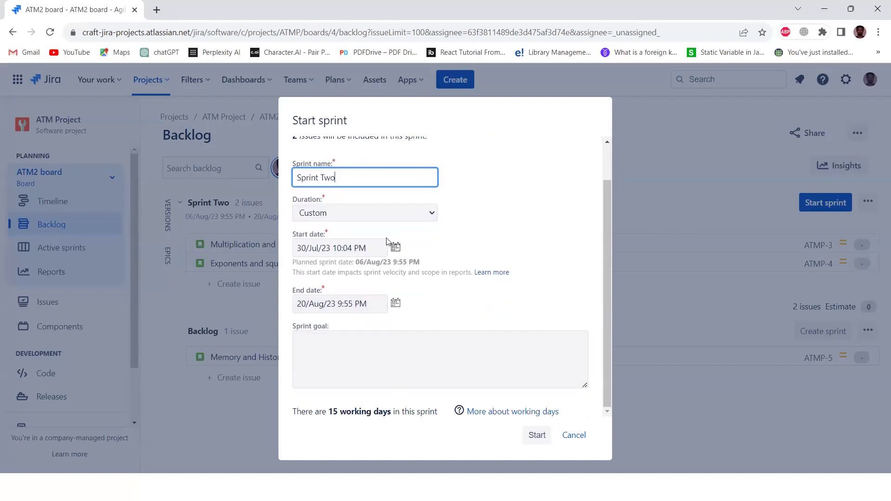
left_click(370, 211)
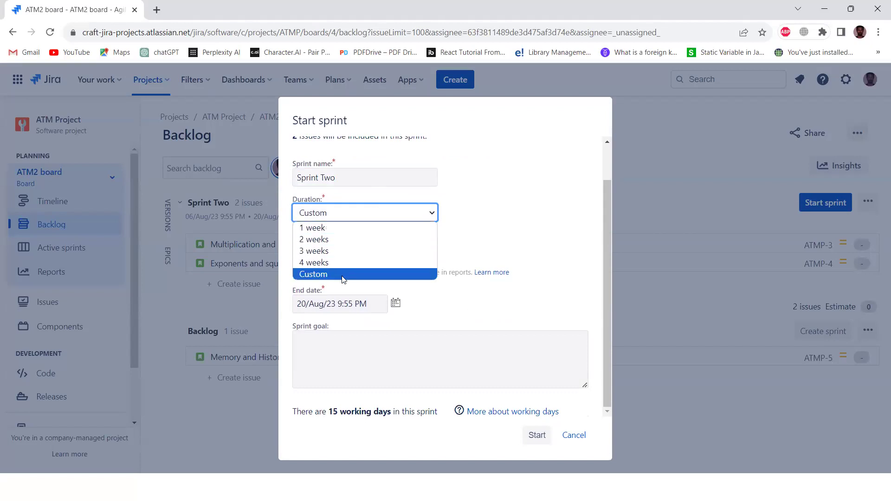
left_click(327, 274)
left_click(373, 246)
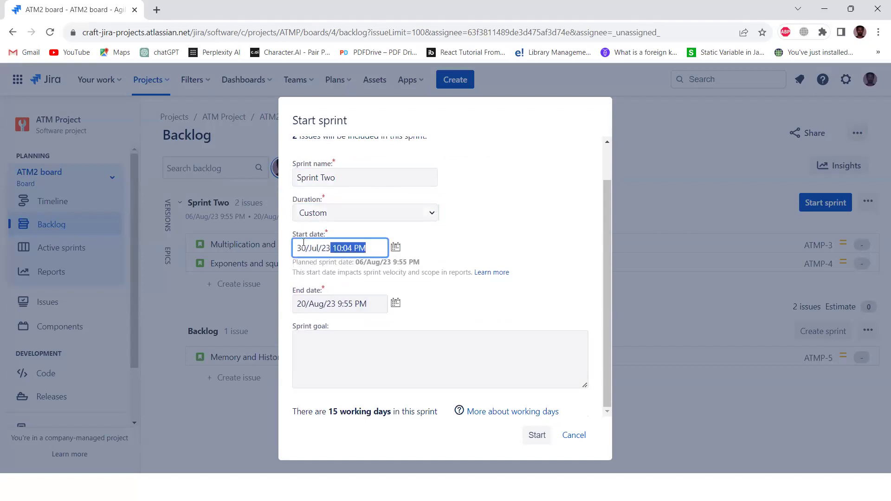
left_click(366, 304)
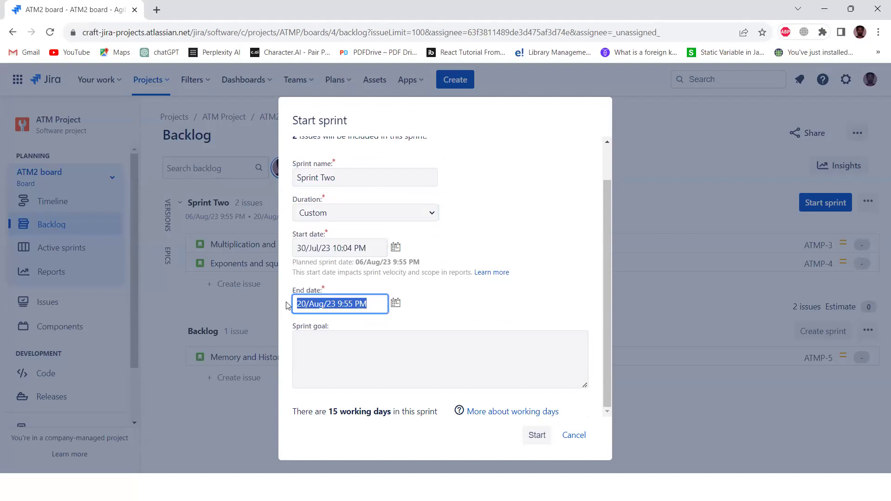
left_click(351, 333)
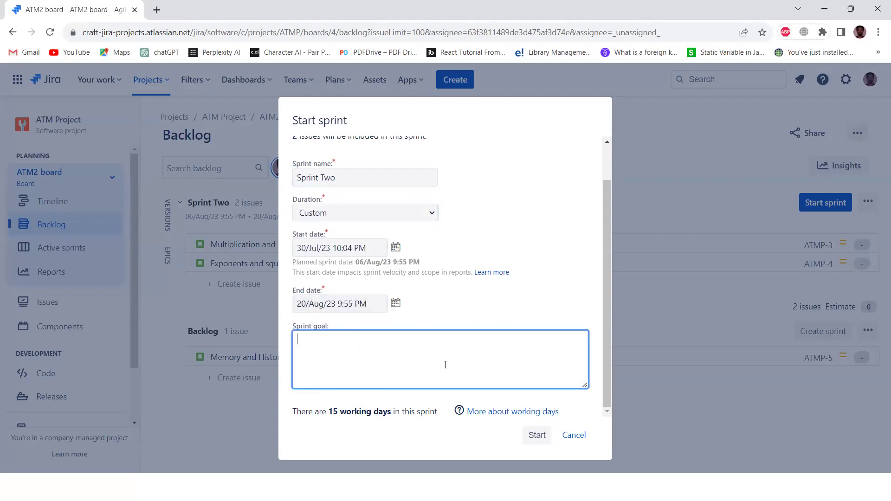
- Set Sprint Two's duration to 2 weeks and start the sprint
scroll(386, 258, "up", 1)
left_click(367, 250)
left_click(334, 280)
scroll(524, 328, "down", 1)
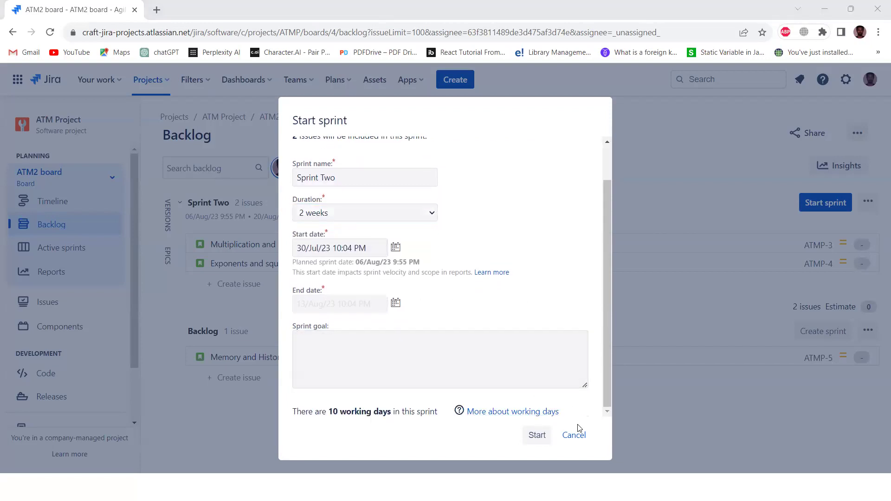
left_click(538, 434)
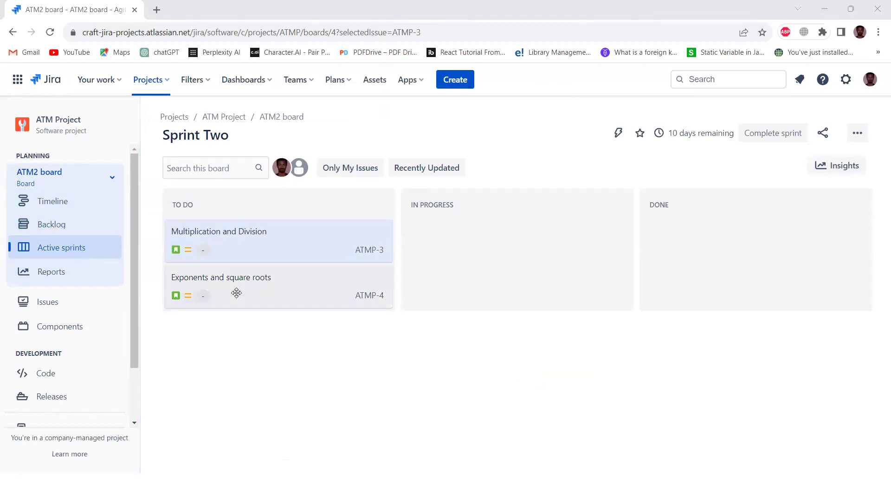
- Move the "Exponents and square roots" and "Multiplication and Division" stories through In Progress to Done on the Sprint Two board
left_click_drag(247, 291, 465, 280)
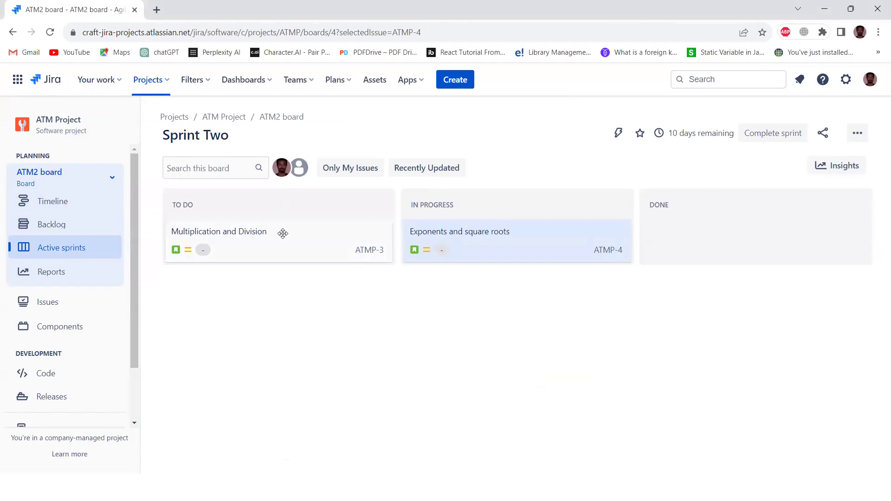
left_click_drag(253, 232, 522, 302)
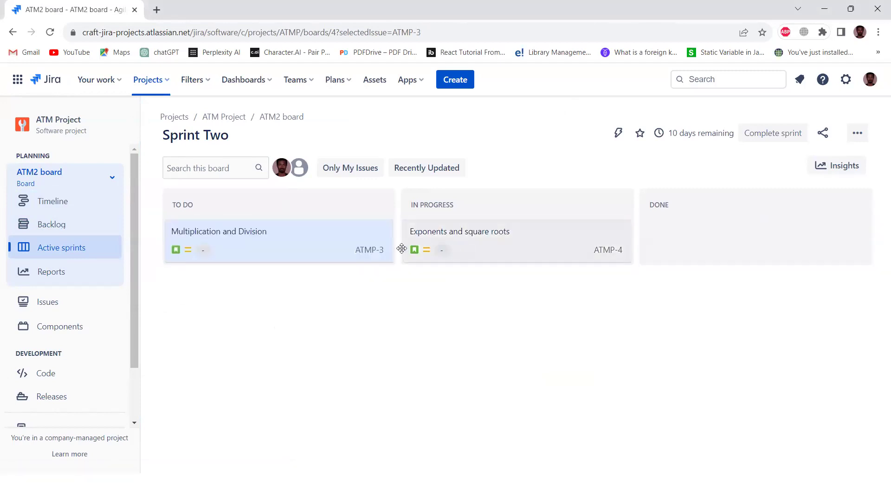
left_click_drag(251, 233, 513, 235)
left_click_drag(456, 241, 697, 242)
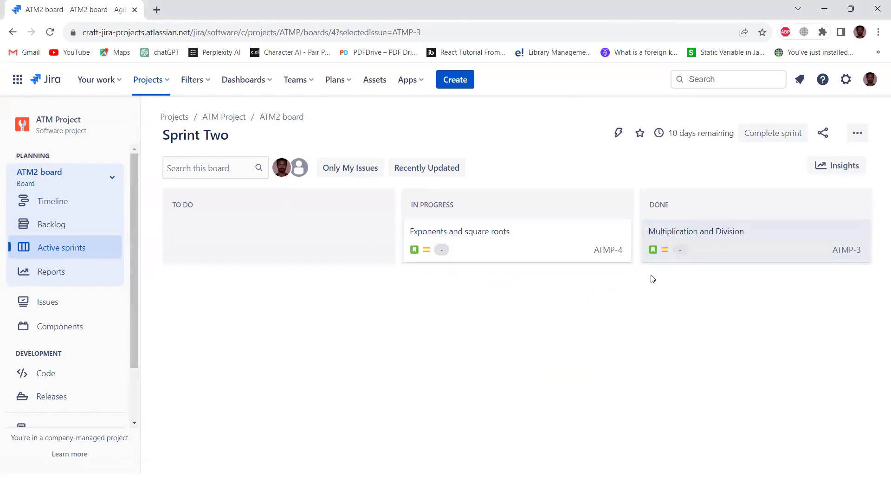
left_click_drag(501, 237, 739, 267)
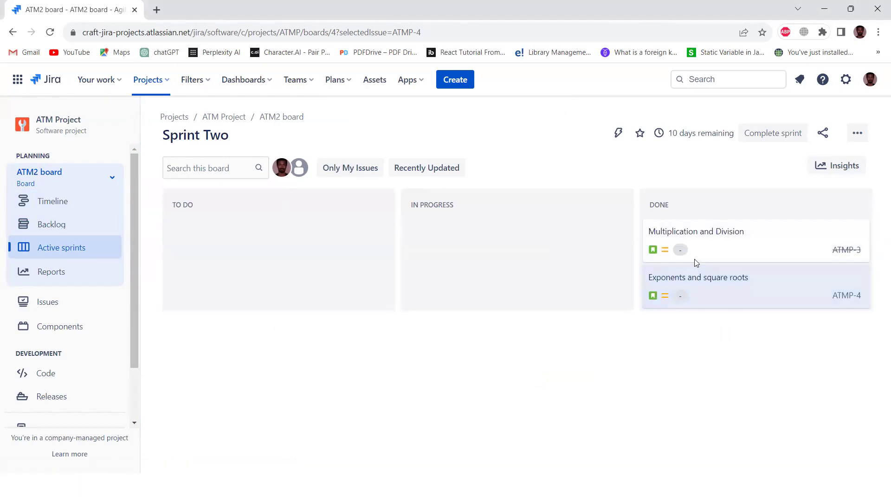
- Complete Sprint Two after checking its summary of finished issues
left_click(753, 134)
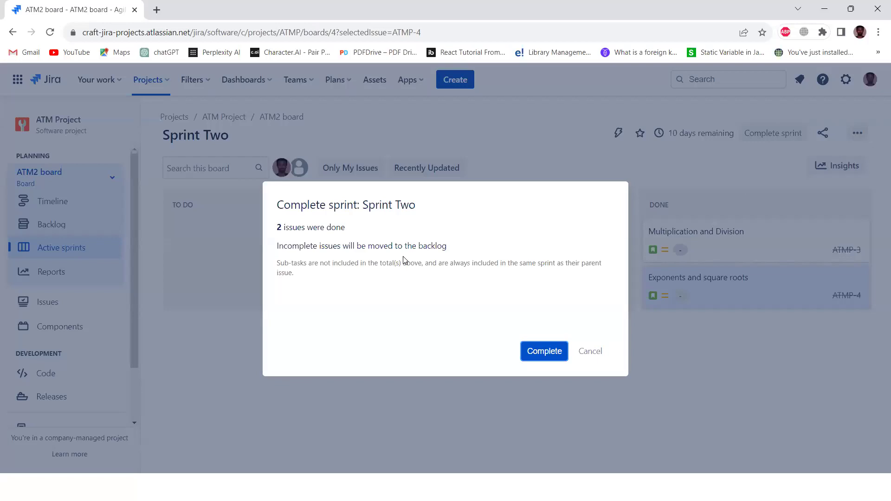
left_click_drag(273, 232, 406, 232)
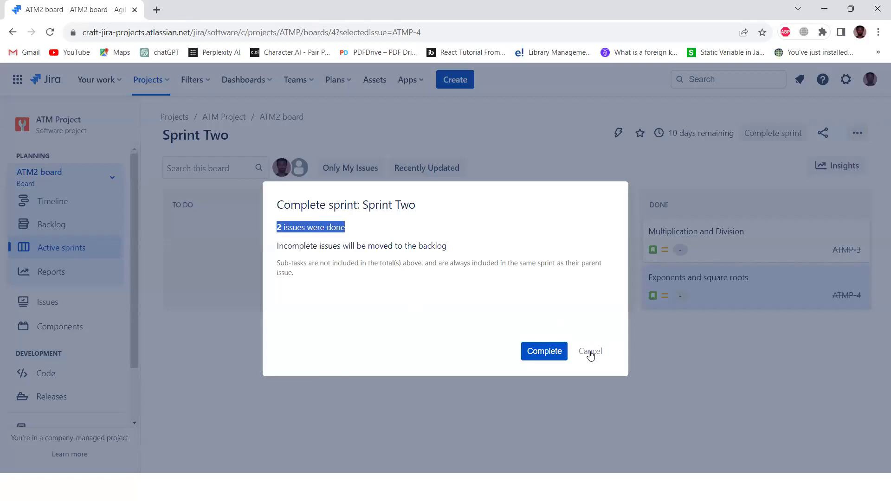
left_click(556, 352)
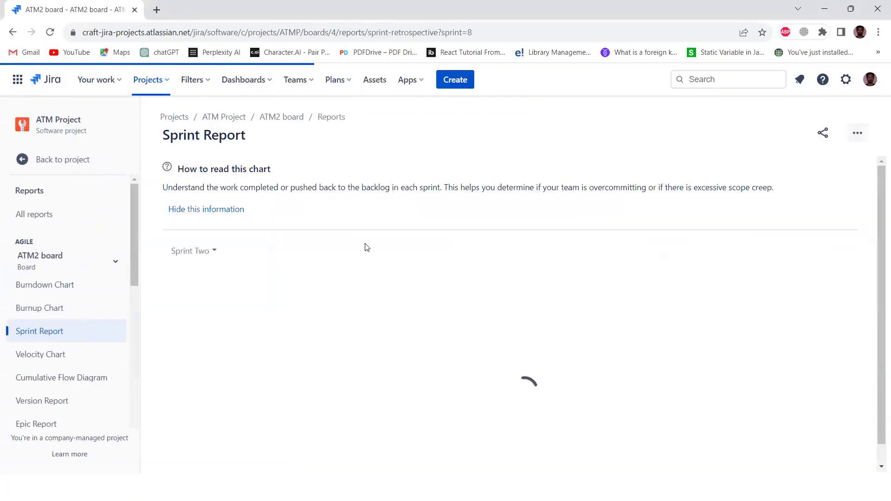
- Look over the Sprint Two report and return to the project's backlog
scroll(514, 236, "down", 2)
scroll(514, 235, "up", 2)
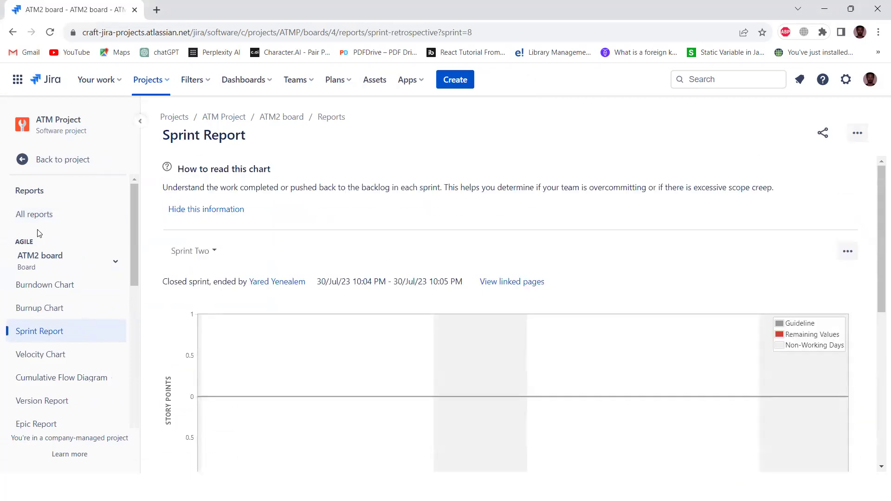
left_click(51, 165)
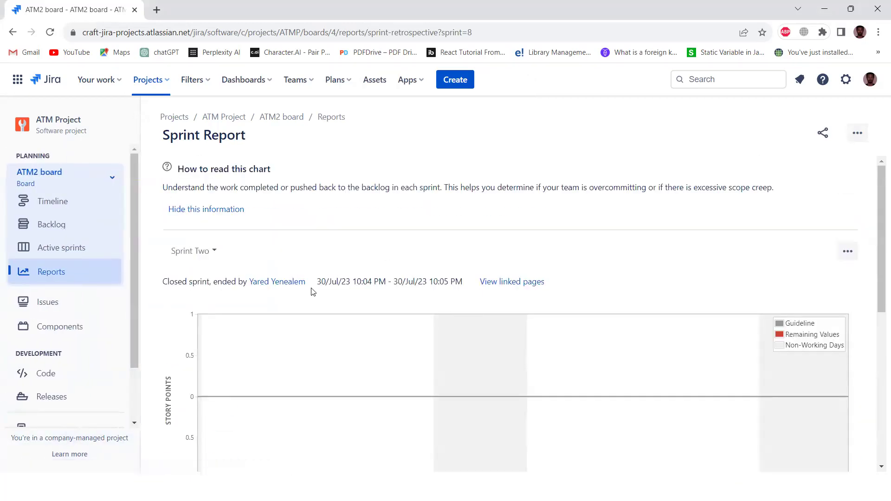
left_click(117, 228)
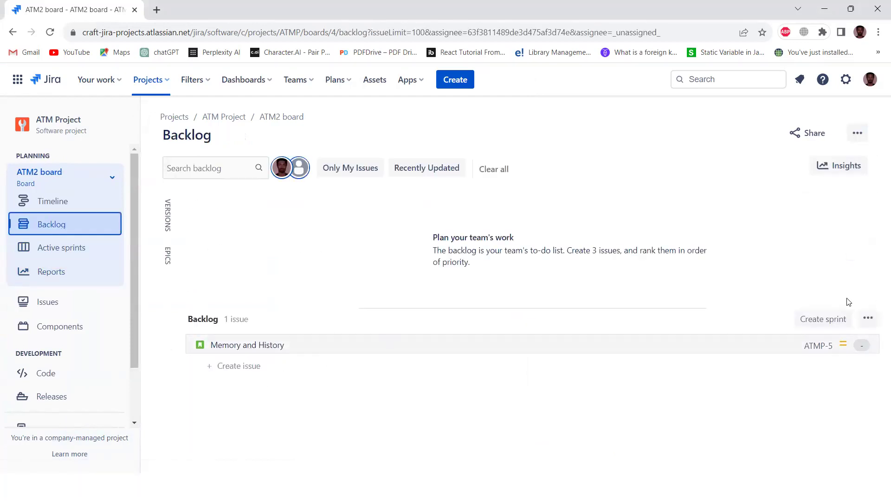
- Open the "Memory and History" story from the backlog and review its details down to the activity section
left_click(222, 348)
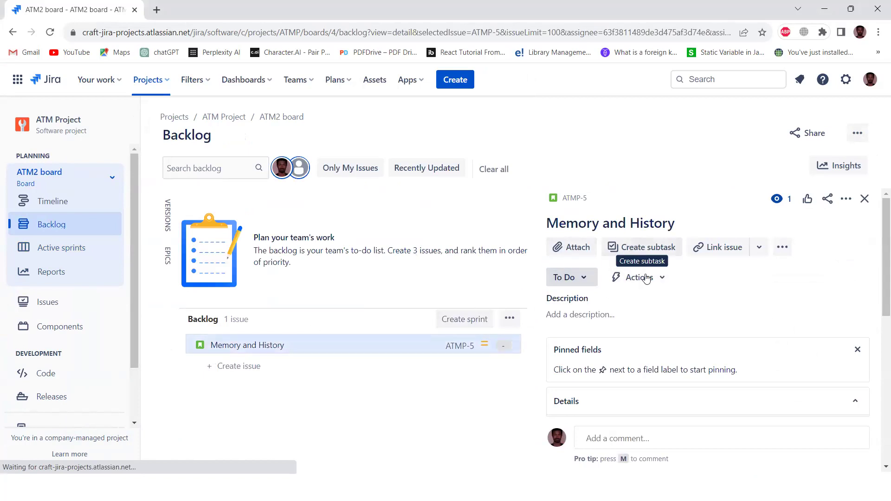
scroll(679, 341, "down", 5)
scroll(679, 341, "down", 3)
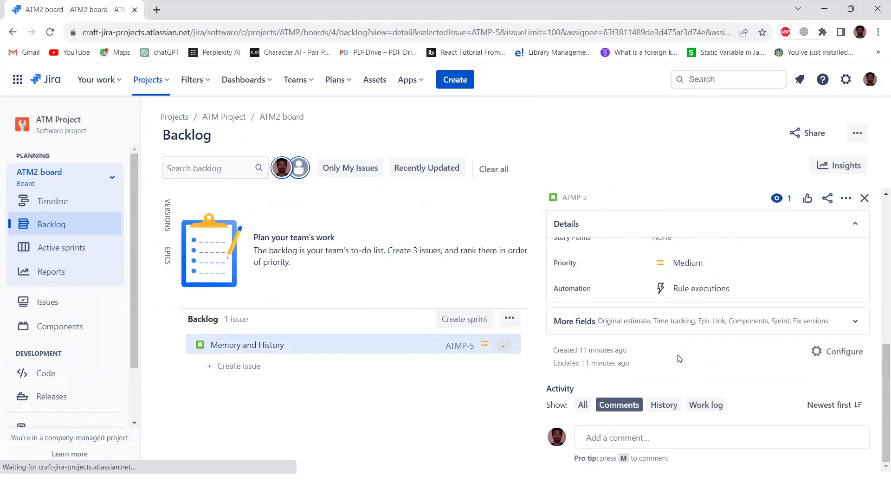
scroll(679, 359, "up", 10)
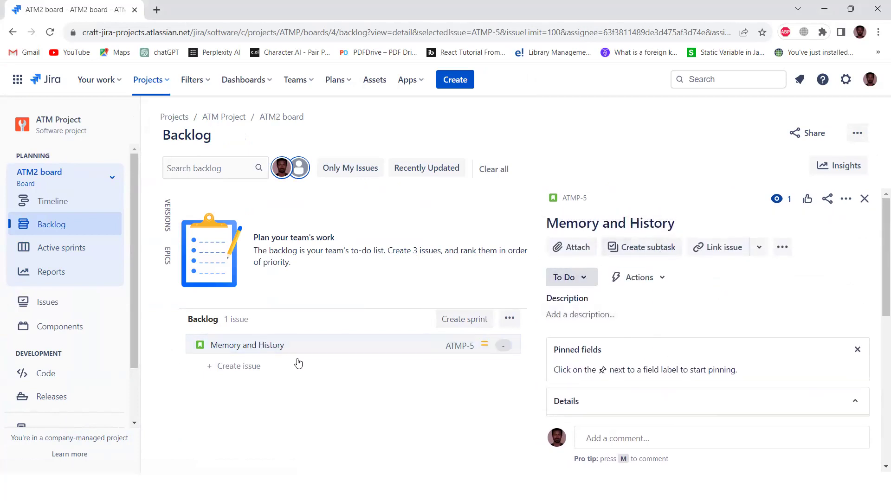
- Add the subtask "add memory store" to the "Memory and History" story, consulting its first task on the PowerPoint Calculator Project slide
left_click(654, 250)
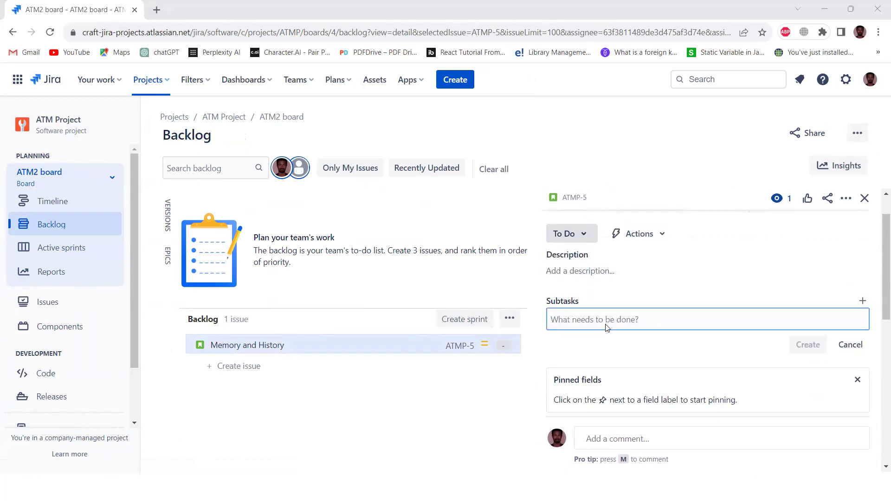
key("alt+Tab")
key("alt+Tab")
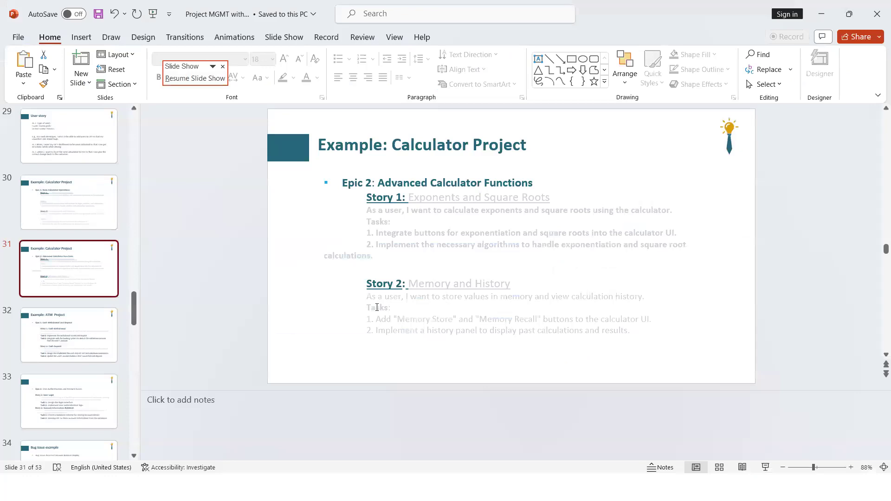
left_click_drag(377, 319, 449, 318)
key("ctrl+c")
key("alt+Tab")
type("ad")
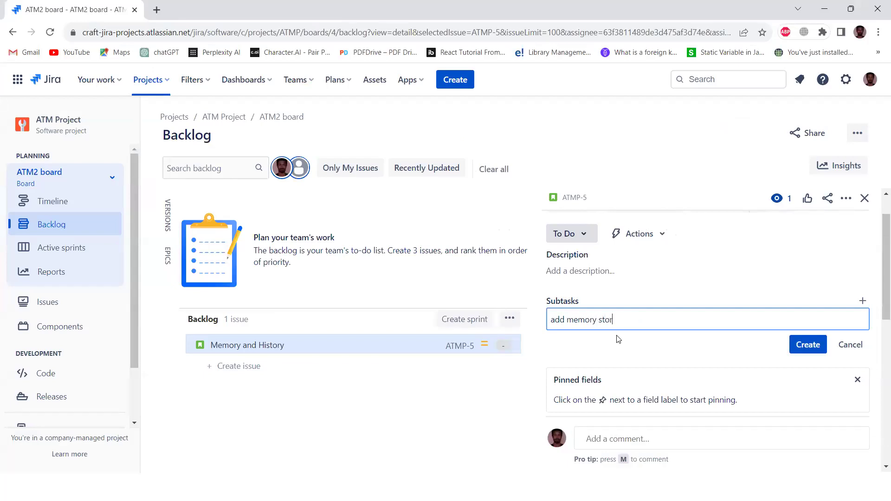
type("d memory store")
key("Return")
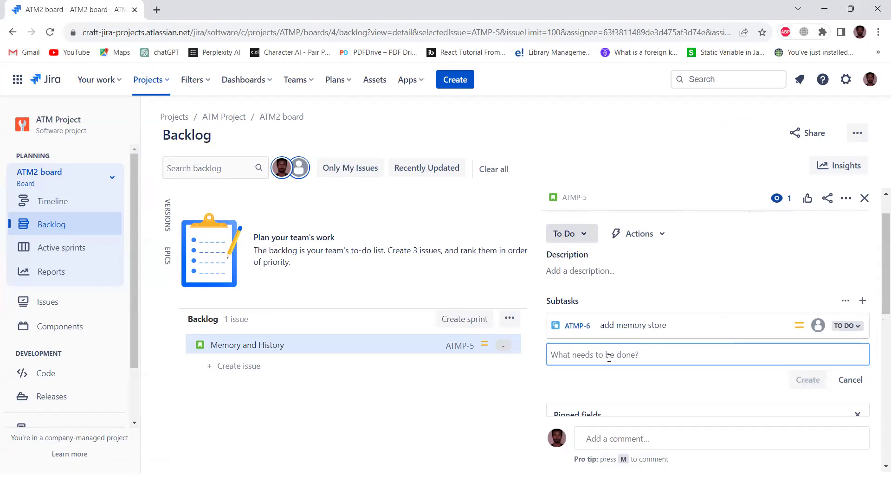
- Add the subtask "Implement history panel" to the "Memory and History" story, consulting the second task on the PowerPoint Calculator Project slide
key("alt+Tab")
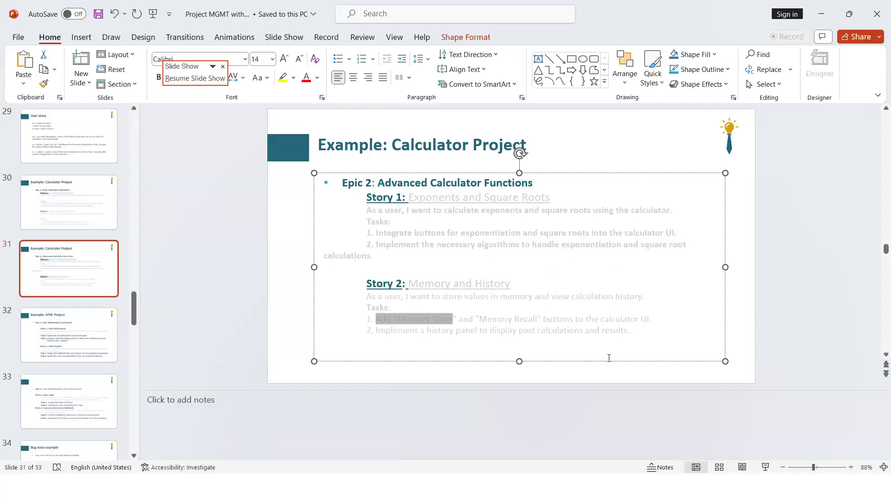
key("alt+Tab")
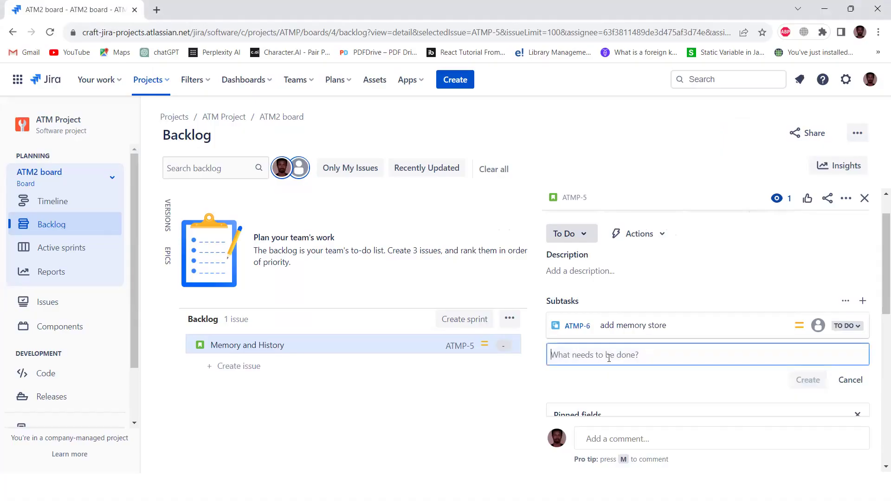
type("Implement")
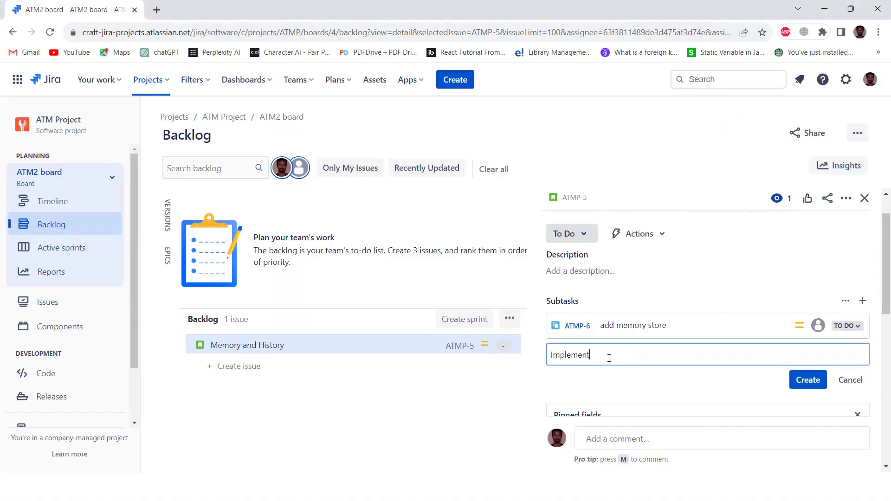
key("alt+Tab")
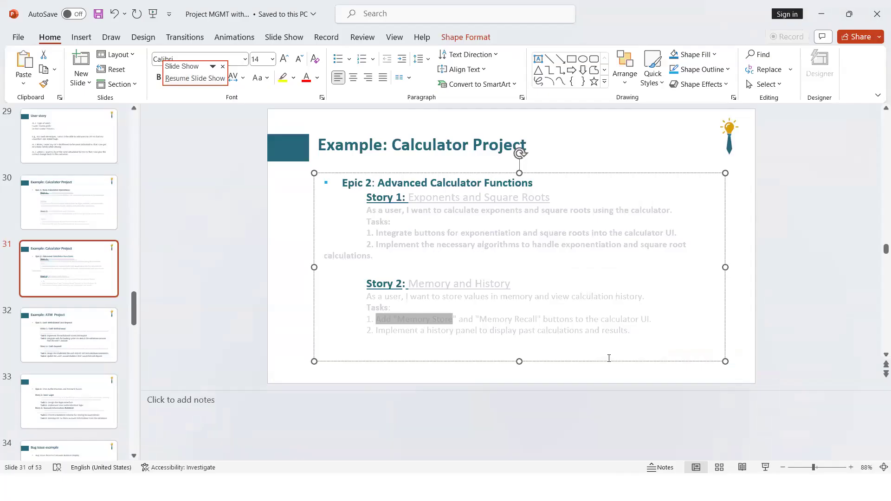
key("alt+Tab")
type("history panel")
key("Return")
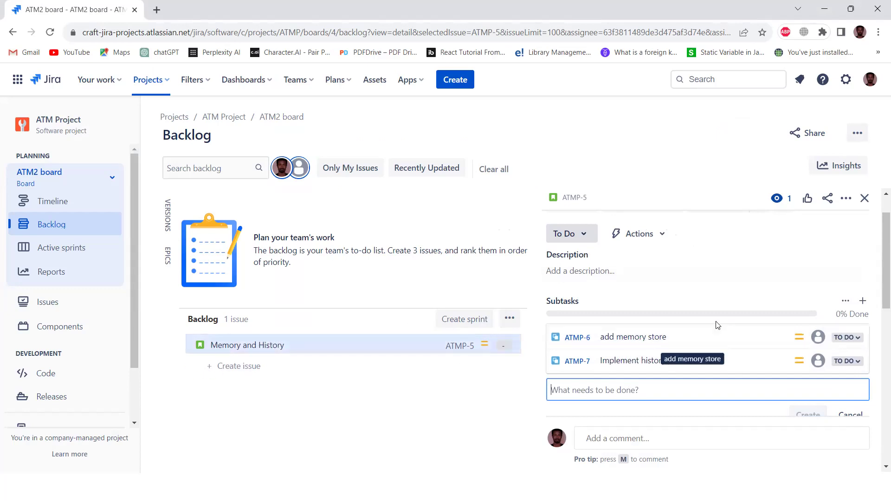
- Review the story's details down to the activity section, looking into the Labels and Story Points fields
scroll(682, 328, "down", 5)
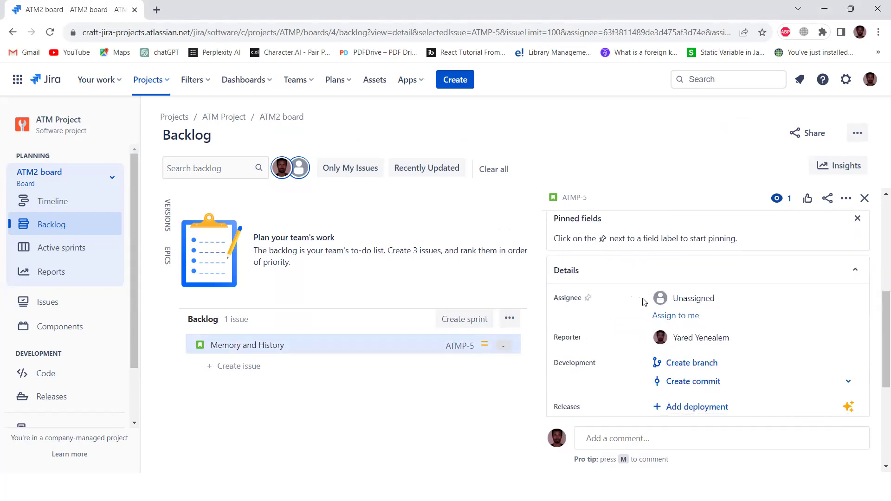
scroll(696, 351, "down", 1)
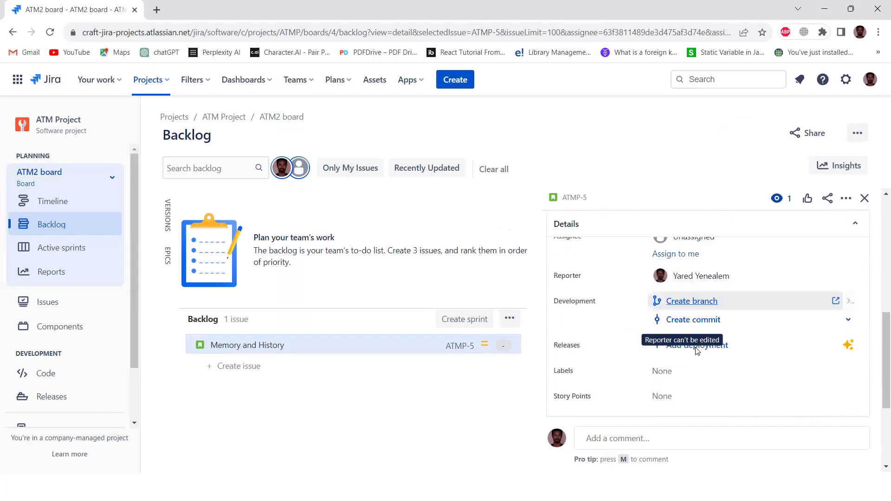
scroll(672, 348, "down", 1)
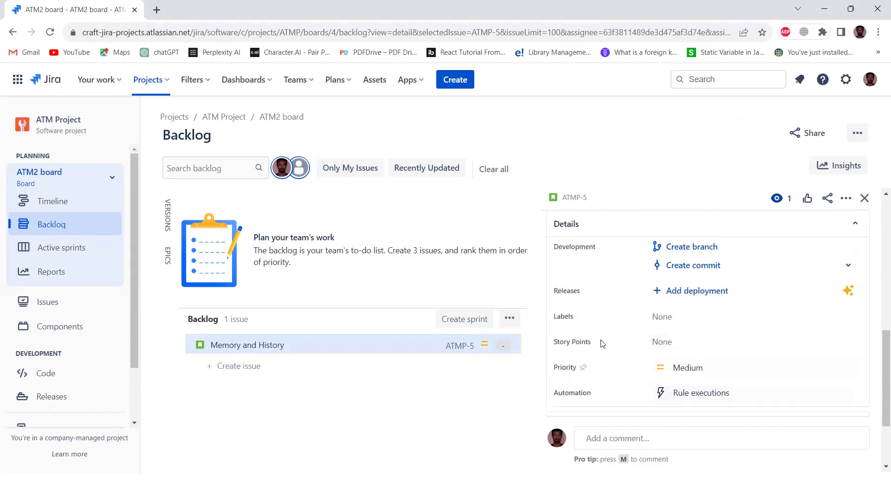
left_click(694, 321)
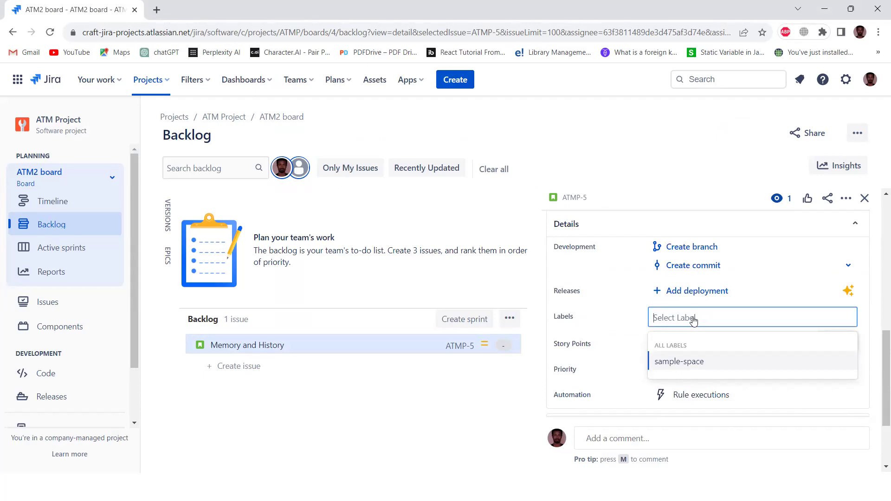
left_click(600, 344)
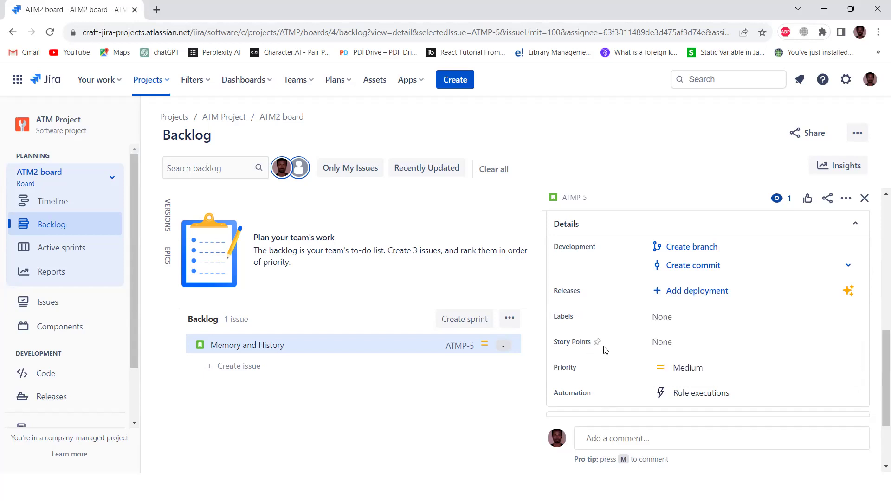
left_click(690, 341)
scroll(598, 377, "down", 2)
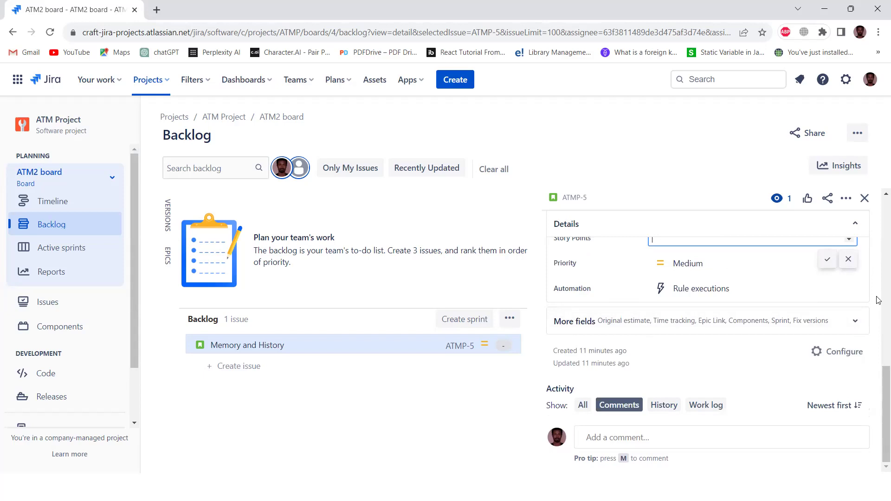
- Open the issue layout configuration from the story's details and dismiss the tip about searching custom fields
left_click(835, 355)
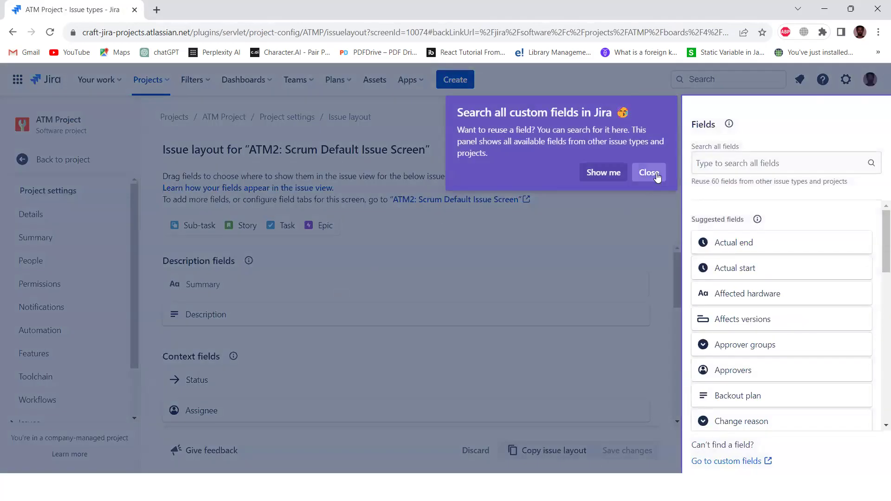
left_click(657, 172)
left_click(773, 109)
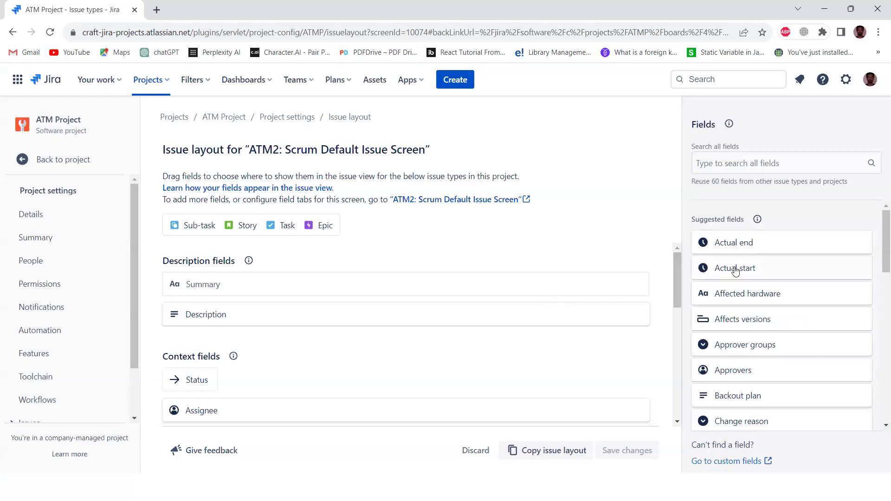
- Add the suggested Environment field to the description fields of the issue layout and save the changes
scroll(781, 281, "down", 2)
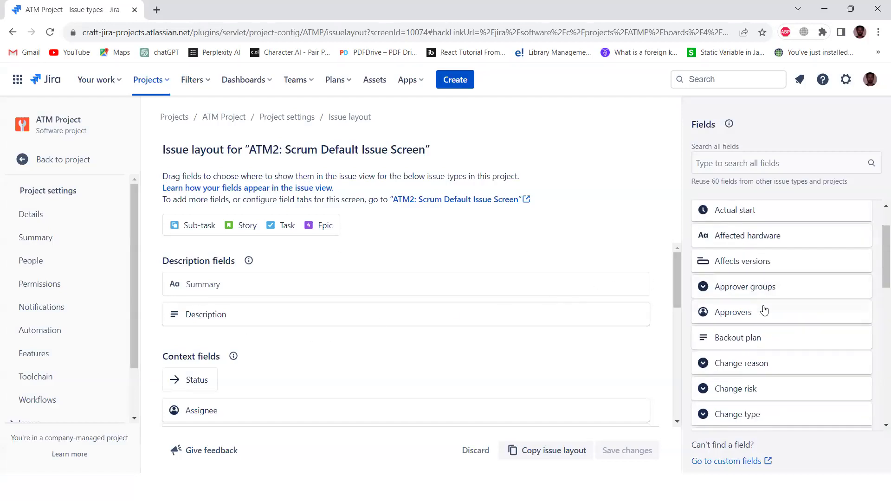
scroll(764, 311, "down", 2)
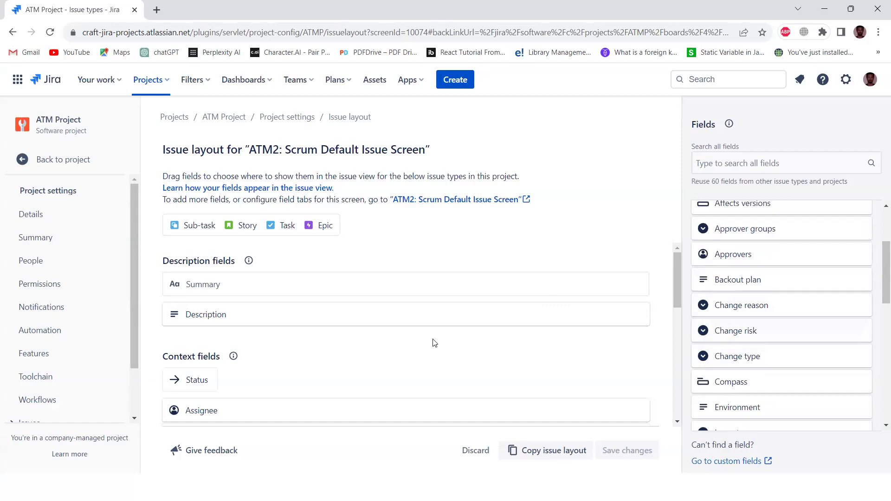
scroll(754, 386, "down", 2)
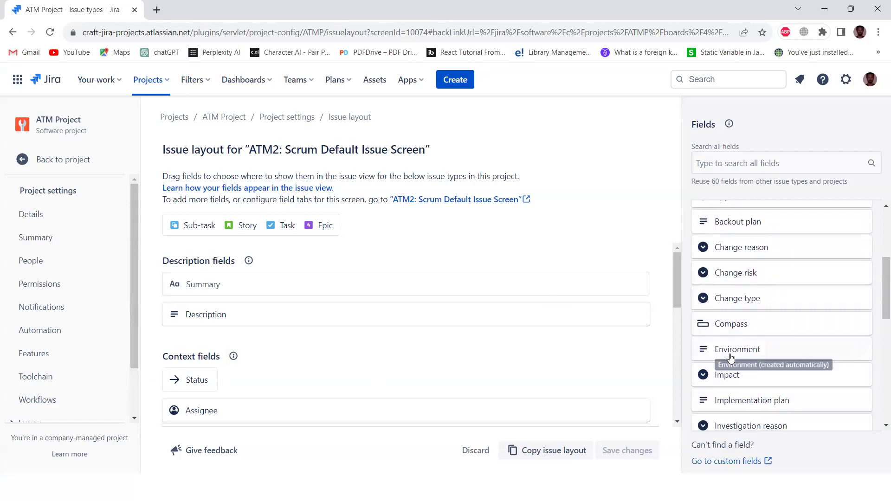
scroll(742, 364, "down", 4)
scroll(742, 348, "up", 2)
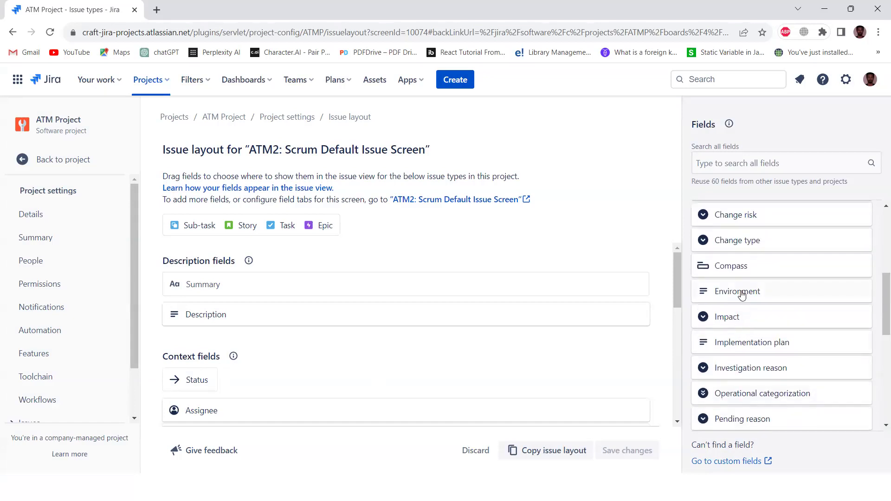
left_click_drag(532, 295, 204, 306)
scroll(479, 346, "down", 10)
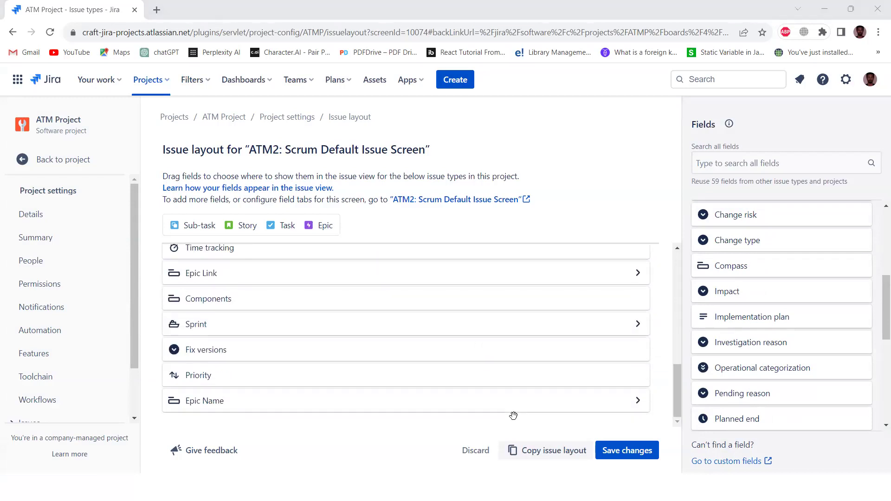
left_click(627, 450)
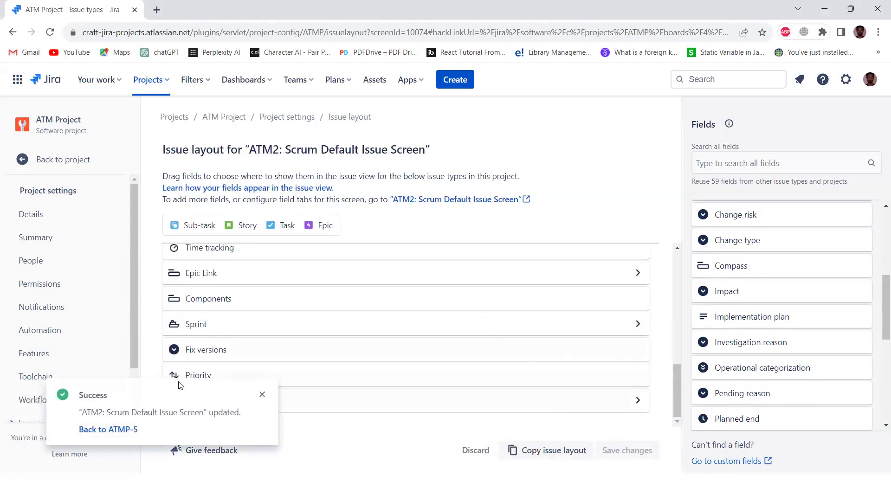
- Return to ATMP-5 and save its Environment as "This memory and history issue is visible only in desktop/ window/mac"
left_click(117, 431)
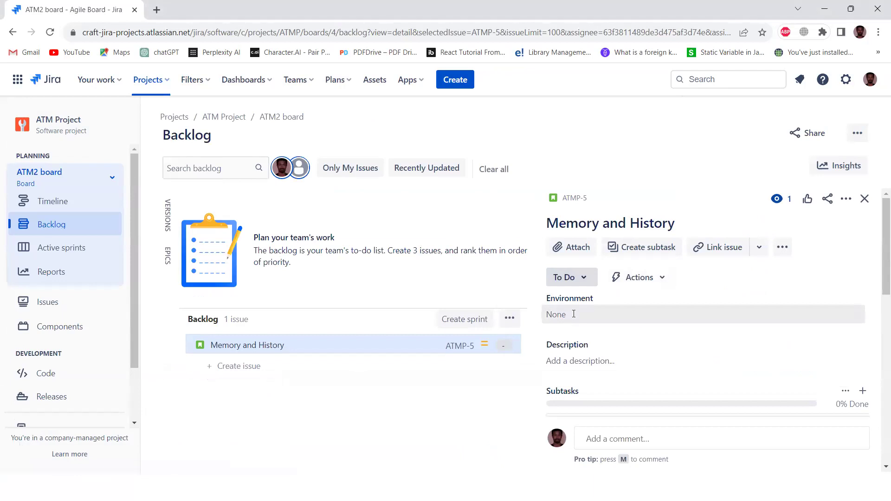
left_click(627, 314)
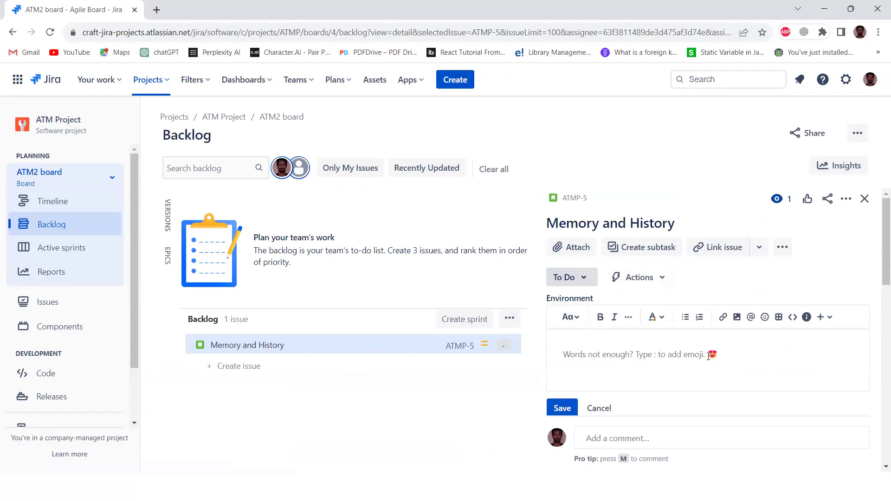
type("This")
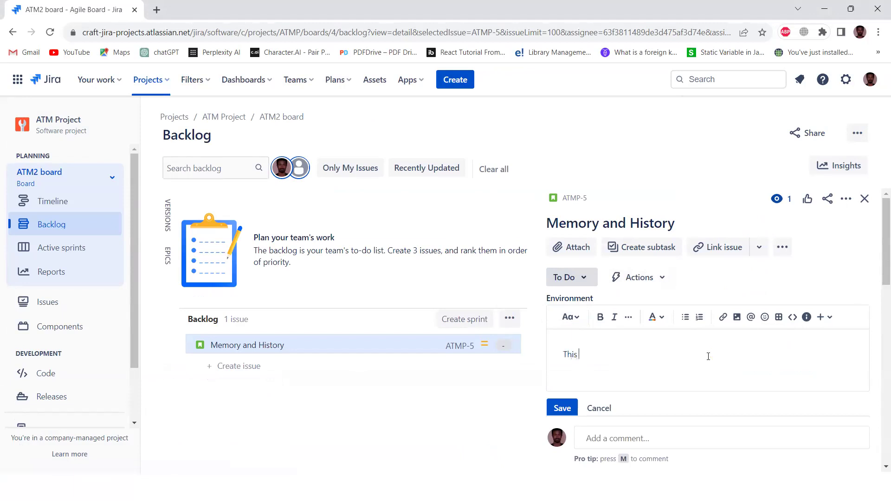
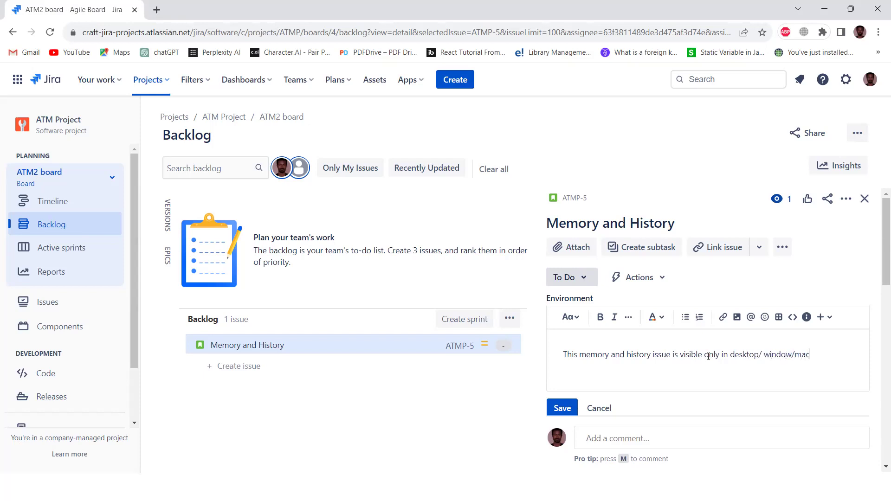
left_click(562, 408)
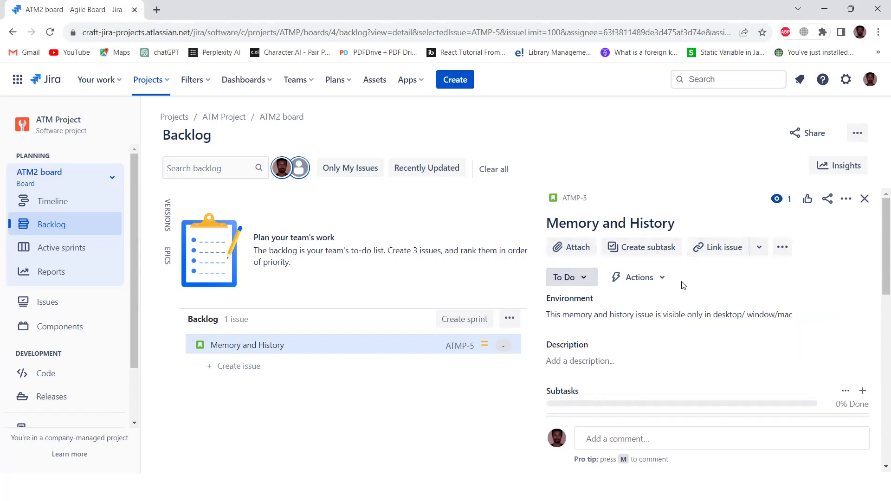
- Set the "Memory and History" story's status to In Progress, and check the active sprints board before returning to the backlog
left_click(579, 277)
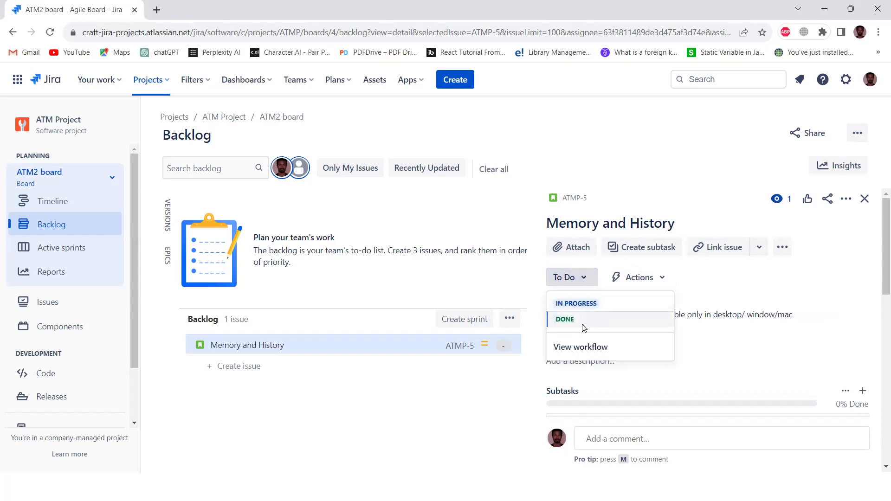
left_click(577, 304)
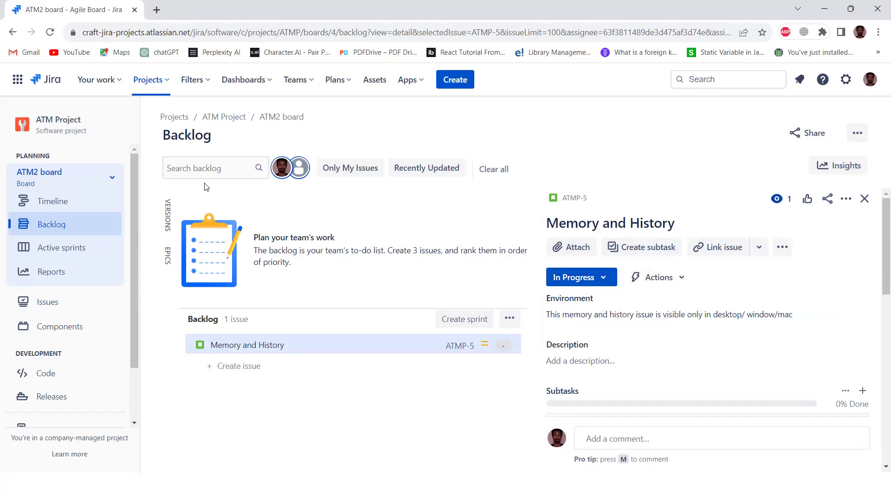
left_click(69, 248)
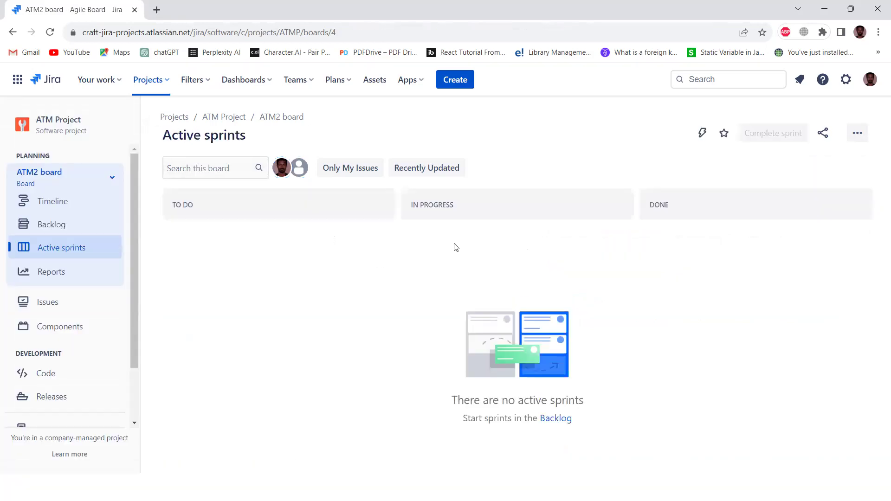
left_click(57, 226)
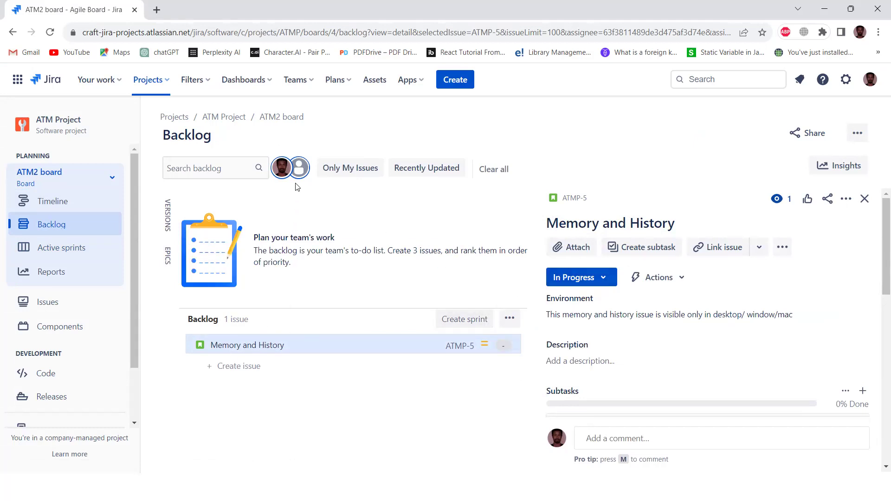
- Close the story's details while toggling the backlog's unassigned filter off and back on
left_click(298, 168)
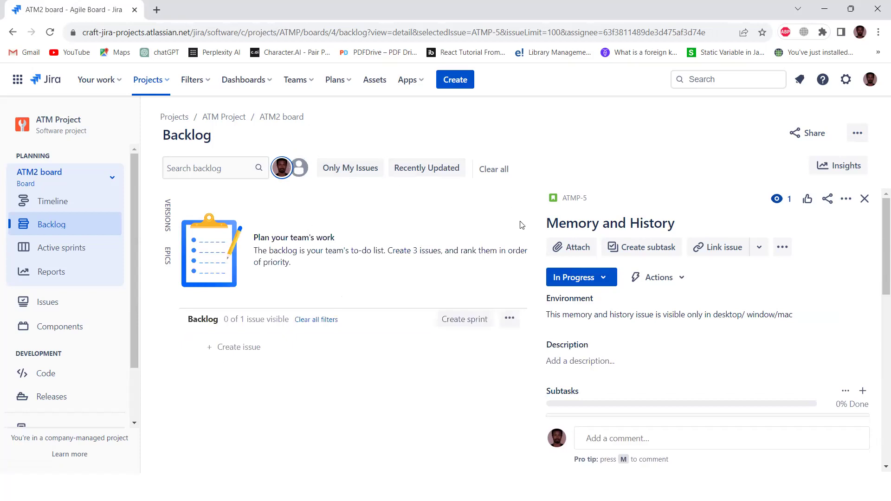
left_click(865, 198)
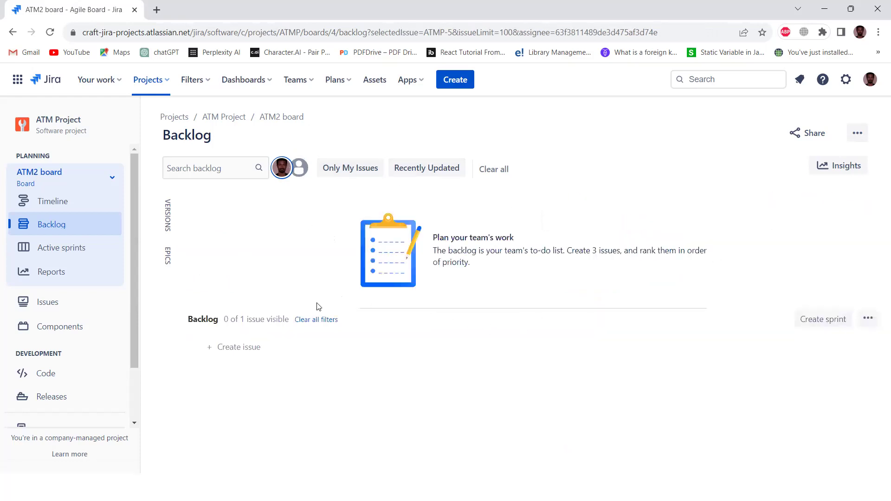
left_click(299, 169)
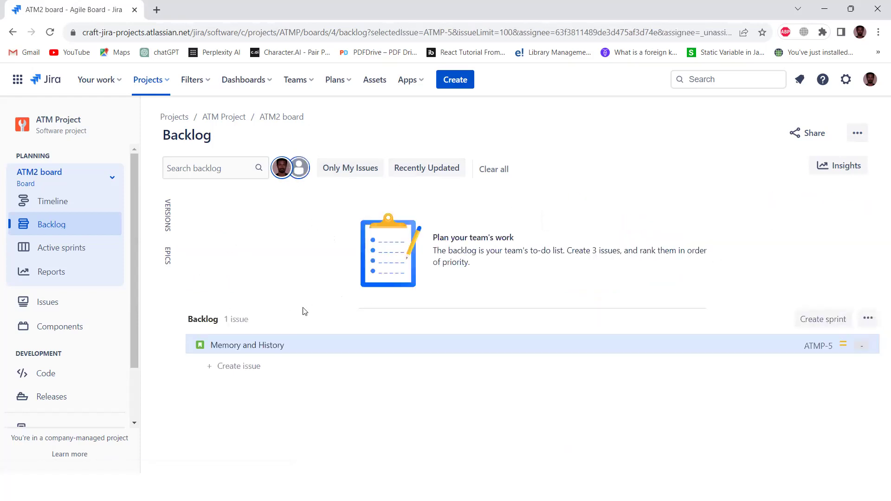
- Create a new sprint in the backlog and move the "Memory and History" story into it
left_click(823, 318)
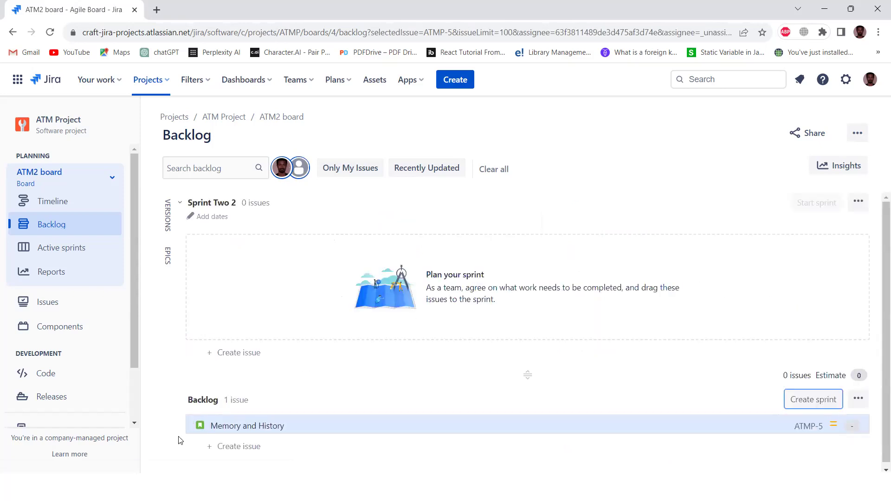
left_click_drag(260, 425, 295, 277)
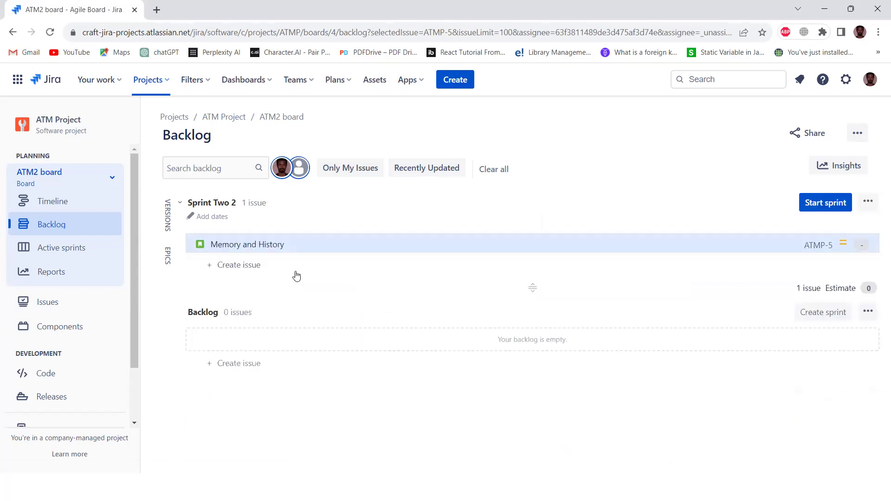
- Start the sprint containing "Memory and History", naming it Sprint Three with a duration of 1 week
left_click(826, 203)
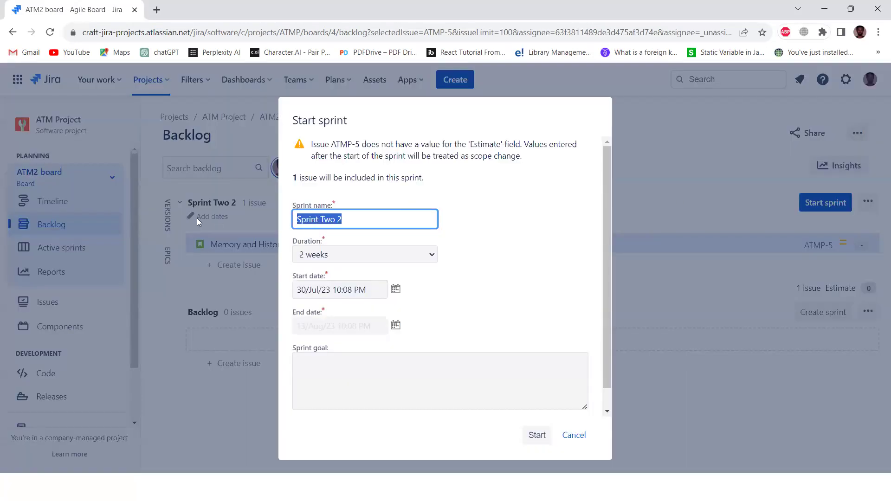
type("Sprint Three")
left_click(319, 258)
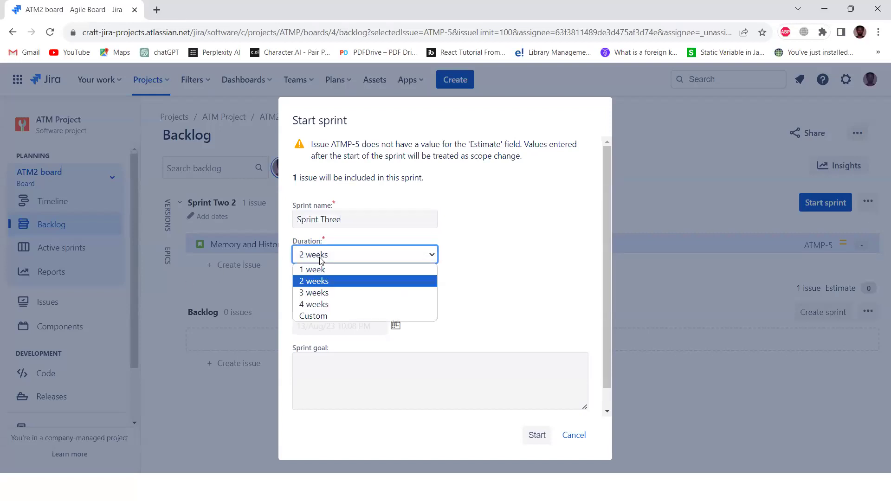
left_click(323, 270)
scroll(527, 324, "down", 1)
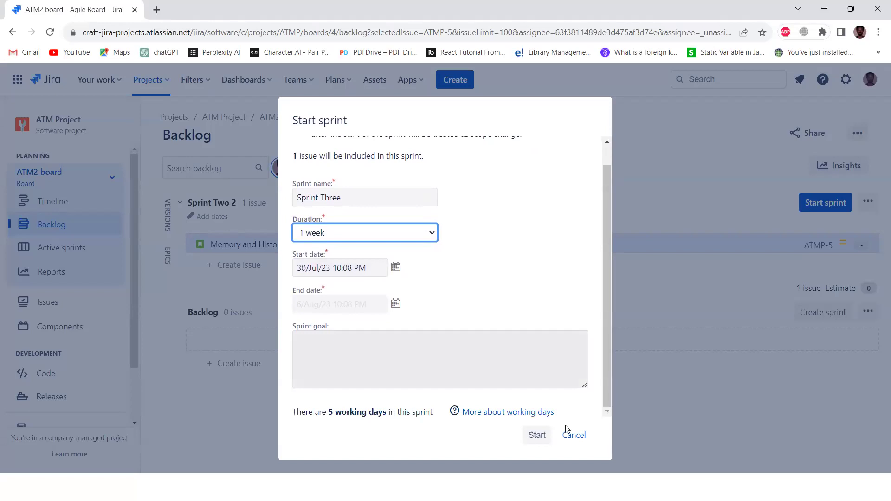
left_click_drag(565, 428, 609, 421)
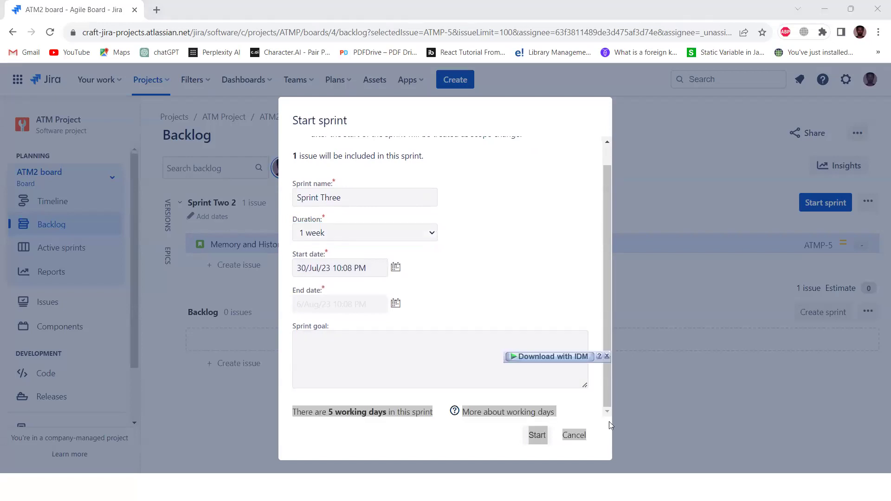
left_click(537, 435)
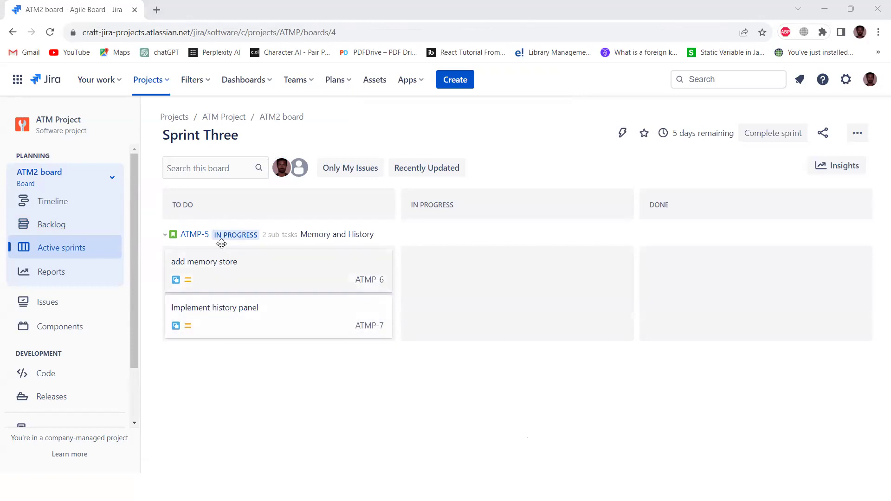
- Move the subtasks "add memory store" and "Implement history panel" through In Progress to Done, and set the parent story to Done
left_click_drag(265, 316, 493, 305)
left_click_drag(290, 274, 543, 308)
left_click_drag(320, 272, 510, 279)
left_click_drag(515, 318, 714, 303)
left_click_drag(537, 290, 646, 285)
left_click_drag(746, 274, 741, 305)
left_click(512, 337)
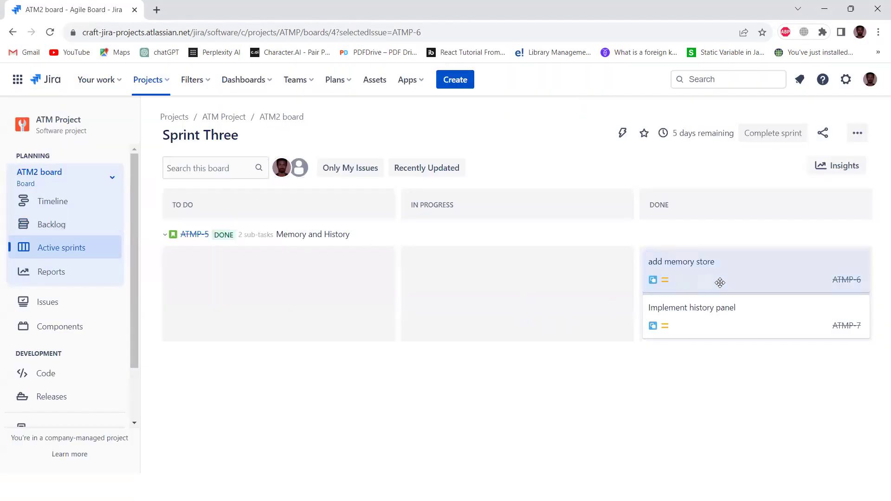
- Complete Sprint Three and look over its sprint report
left_click(773, 133)
left_click(538, 353)
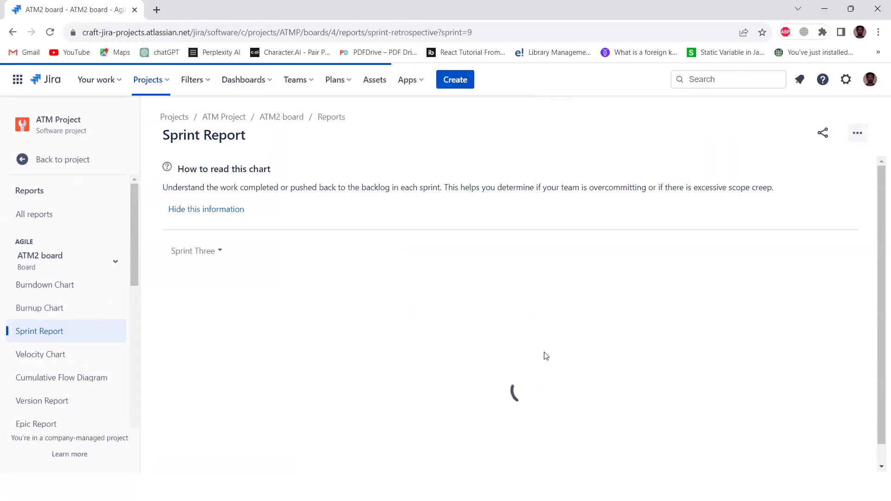
scroll(48, 304, "down", 3)
scroll(48, 297, "up", 3)
- Open the overview of all project reports and examine the available agile, DevOps, issue analysis and forecast reports
left_click(46, 217)
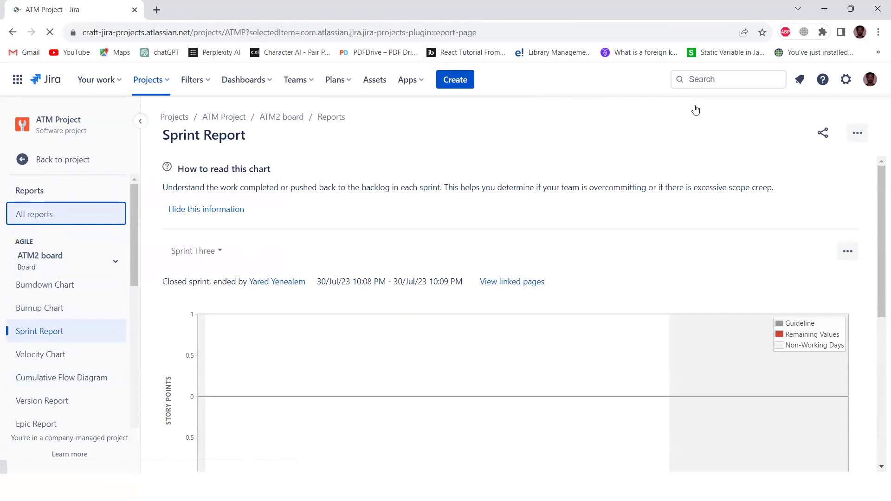
scroll(537, 234, "down", 4)
scroll(537, 233, "up", 1)
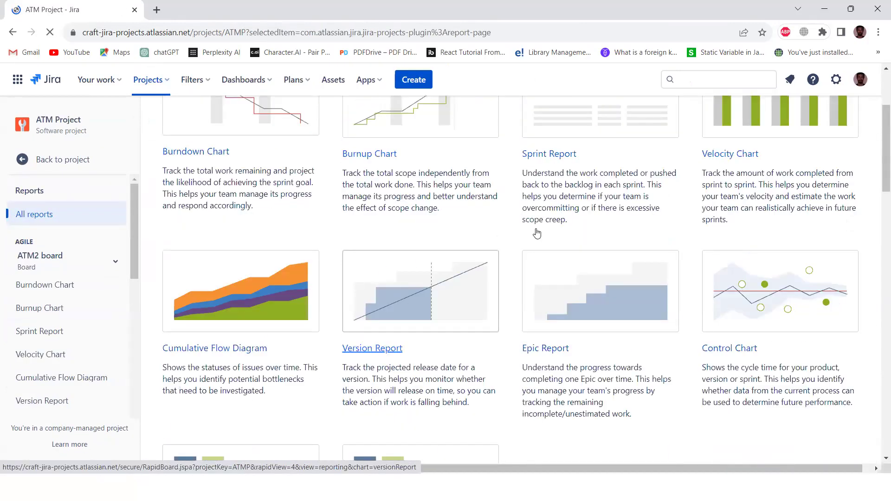
scroll(537, 233, "down", 13)
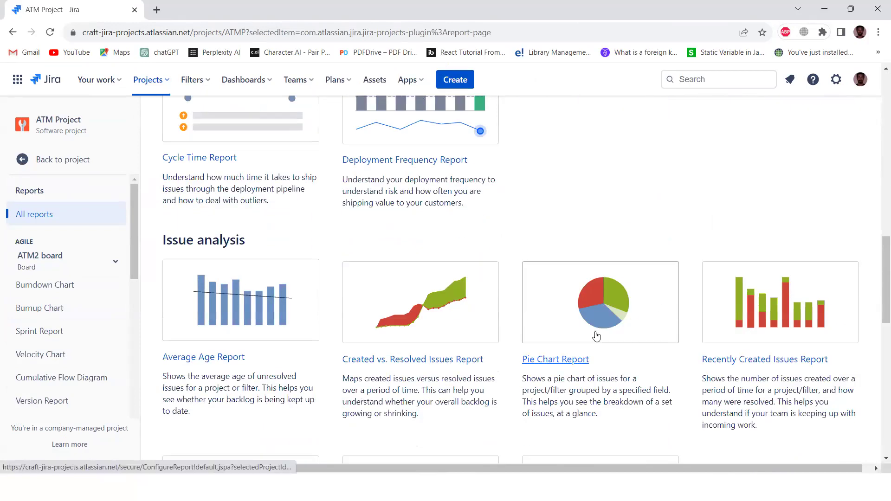
scroll(284, 324, "down", 5)
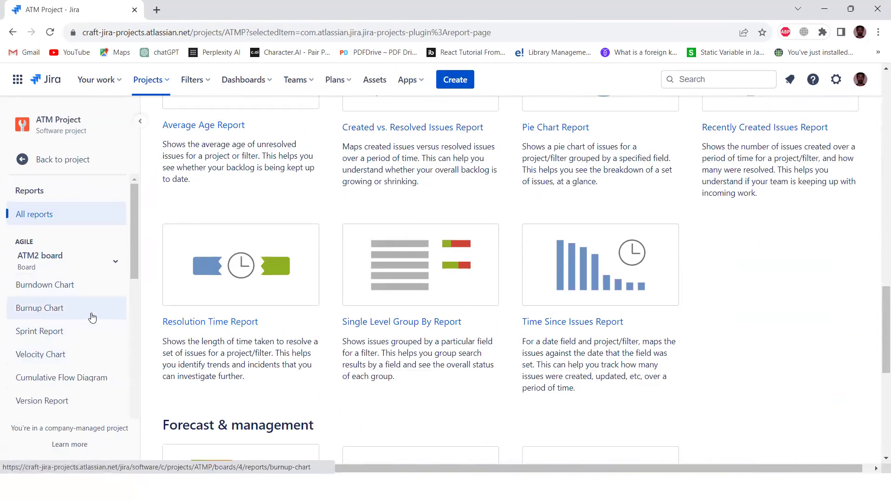
scroll(62, 288, "down", 3)
scroll(53, 294, "up", 2)
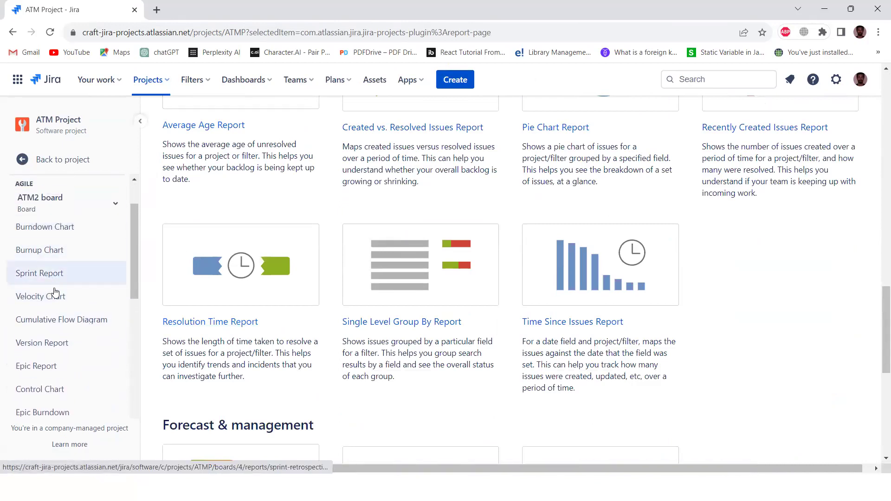
scroll(110, 301, "down", 1)
scroll(110, 301, "down", 10)
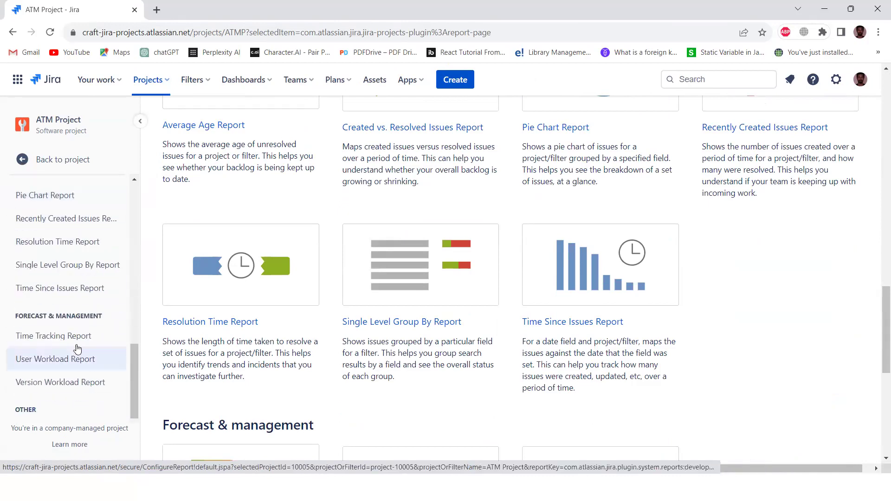
scroll(74, 338, "up", 12)
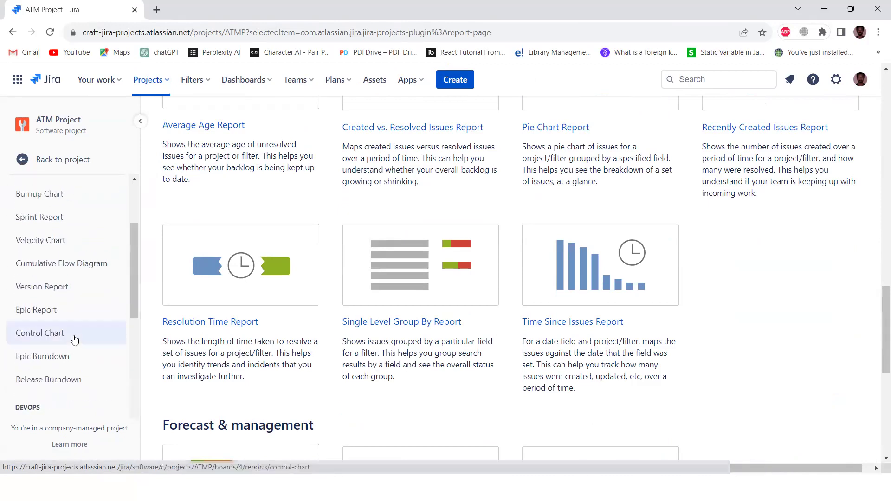
- Leave the reports and open the ATM Project's issues list to look through its issues
left_click(50, 158)
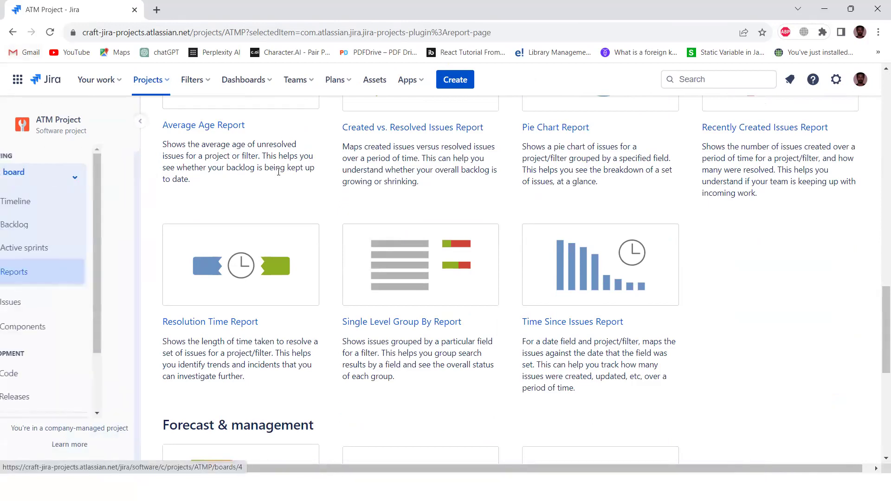
left_click(44, 308)
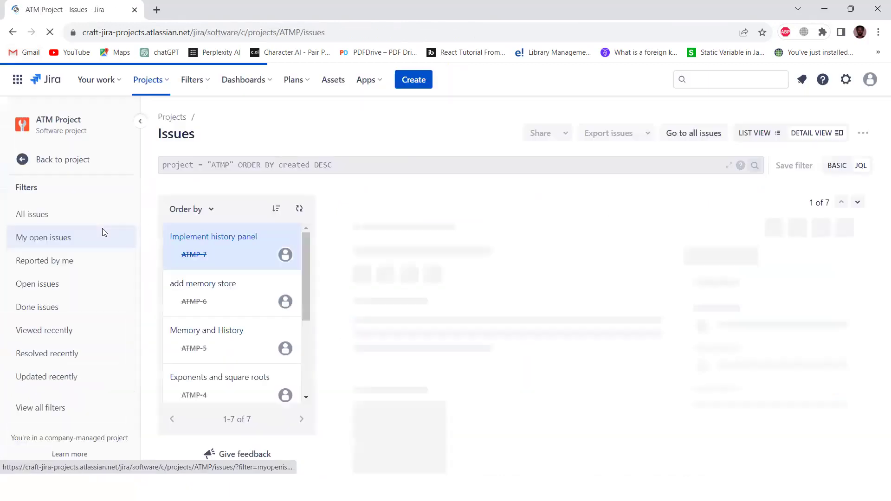
scroll(257, 260, "down", 1)
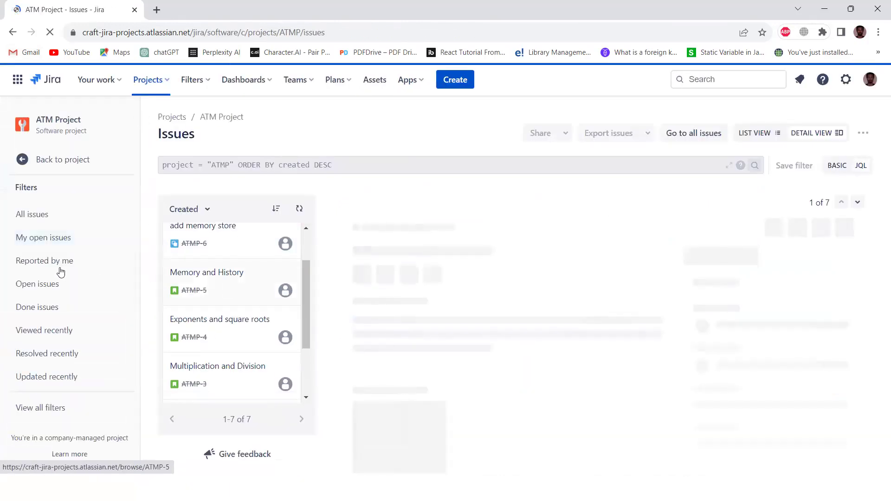
scroll(282, 255, "down", 2)
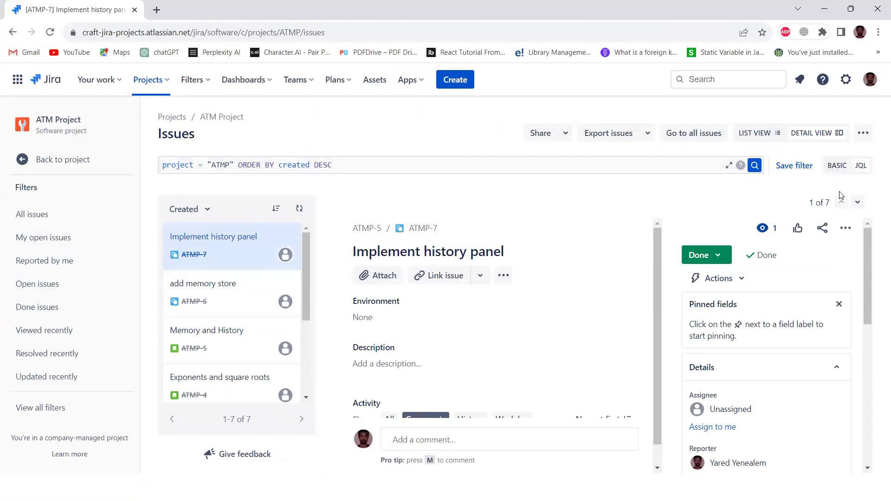
- Replace the JQL query with an assignee condition naming the project's reporter and run the search
left_click(359, 170)
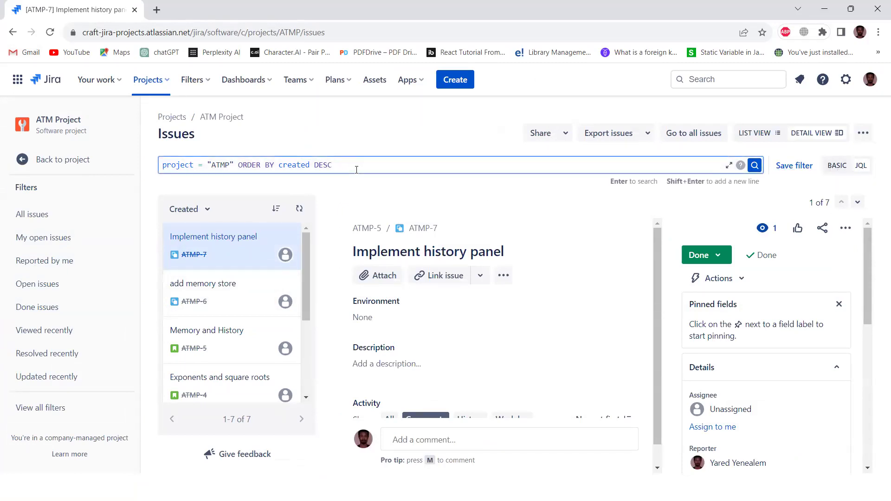
key("BackSpace")
key("BackSpace")
key("BackSpace")
key("BackSpace")
key("BackSpace")
key("BackSpace")
key("BackSpace")
key("BackSpace")
key("BackSpace")
key("BackSpace")
key("BackSpace")
key("BackSpace")
key("BackSpace")
key("BackSpace")
key("BackSpace")
key("BackSpace")
key("BackSpace")
key("BackSpace")
key("BackSpace")
key("BackSpace")
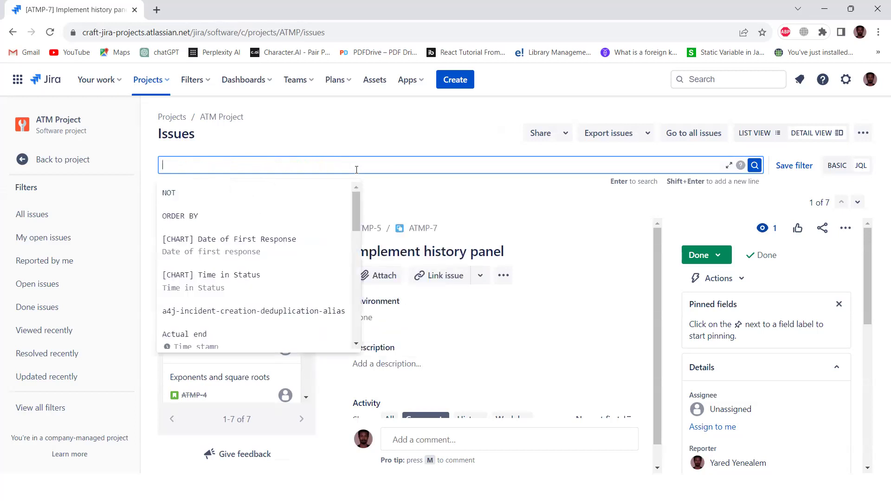
type("assignee = ")
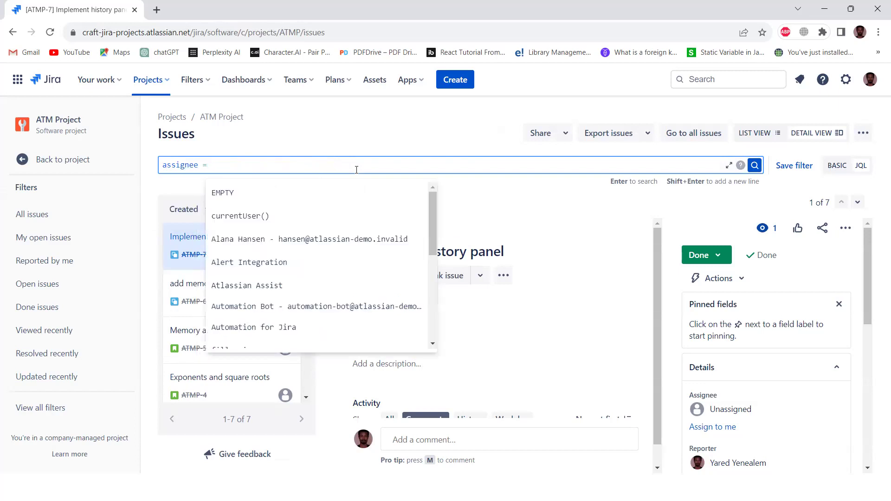
type("Y")
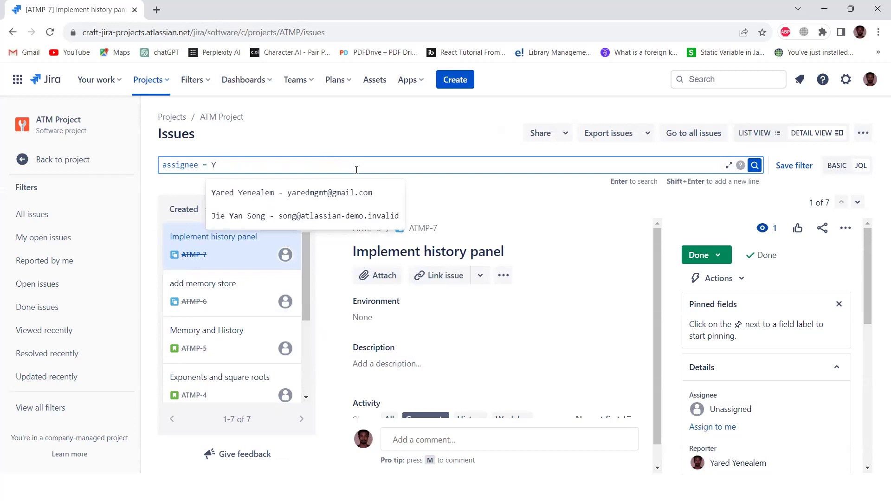
key("Down")
key("Return")
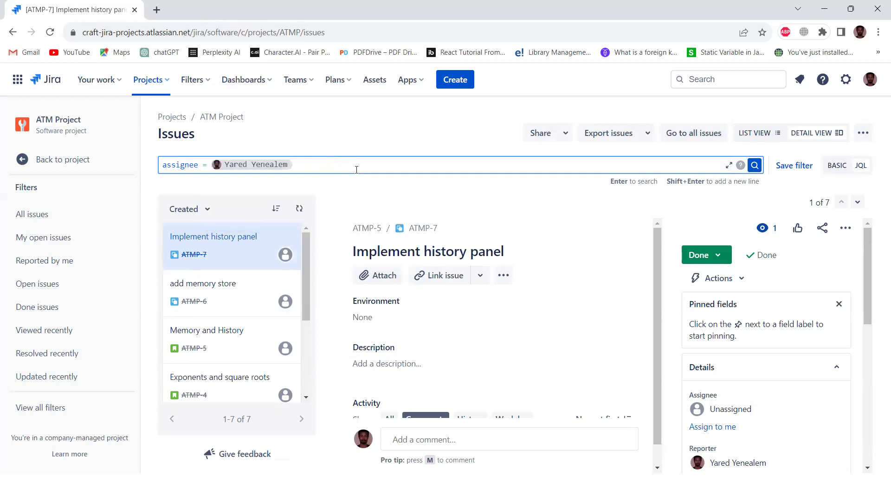
key("Return")
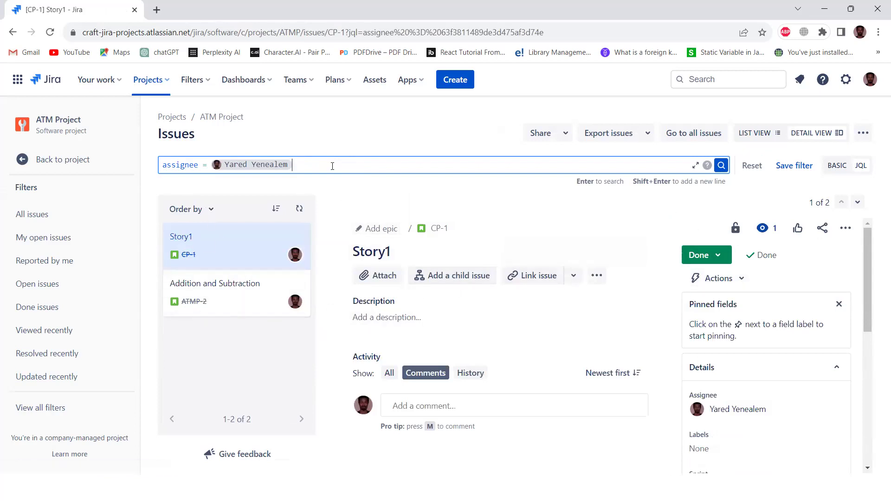
- Extend the JQL query with "AND status = Done" and run the search
type("A")
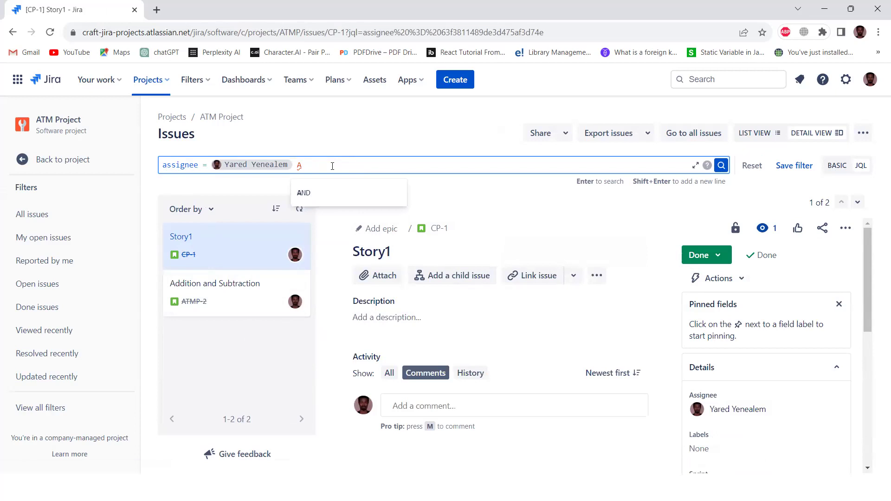
type("ND ")
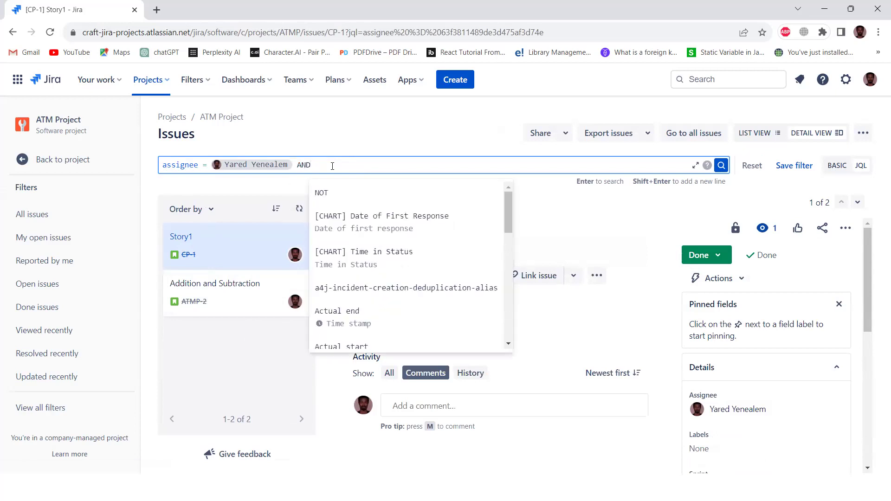
type("sta")
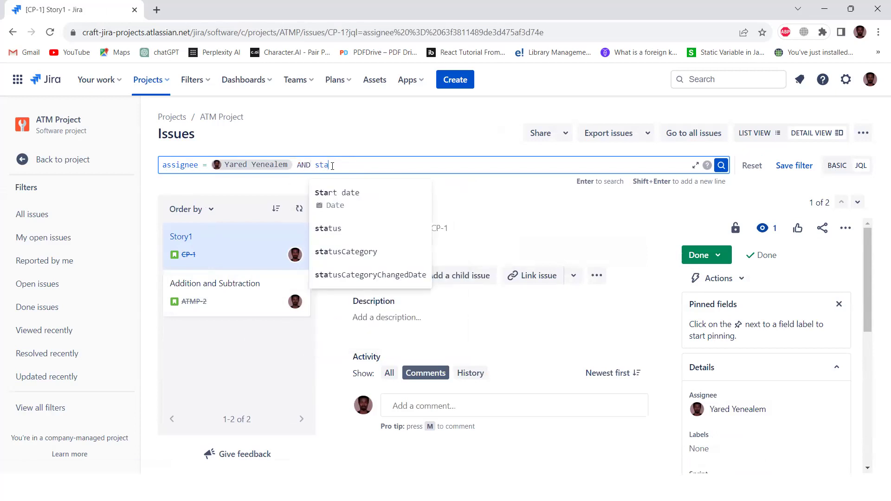
key("Down")
key("Return")
type("= ")
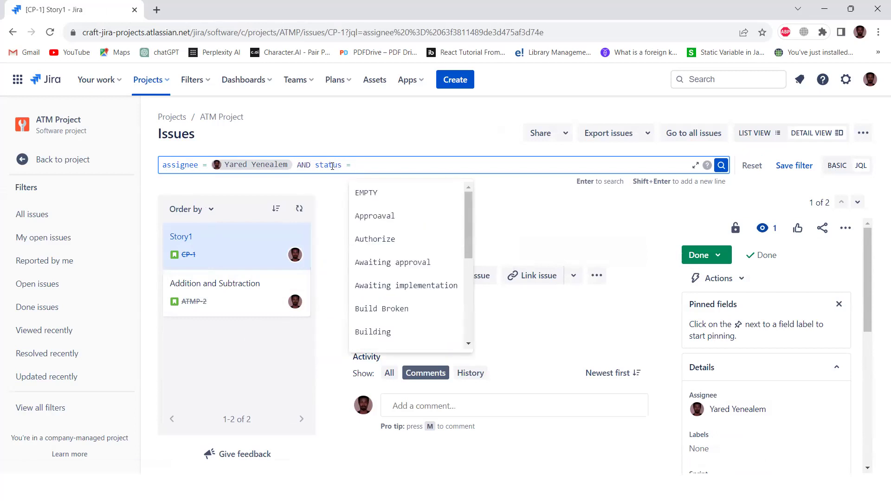
type("D")
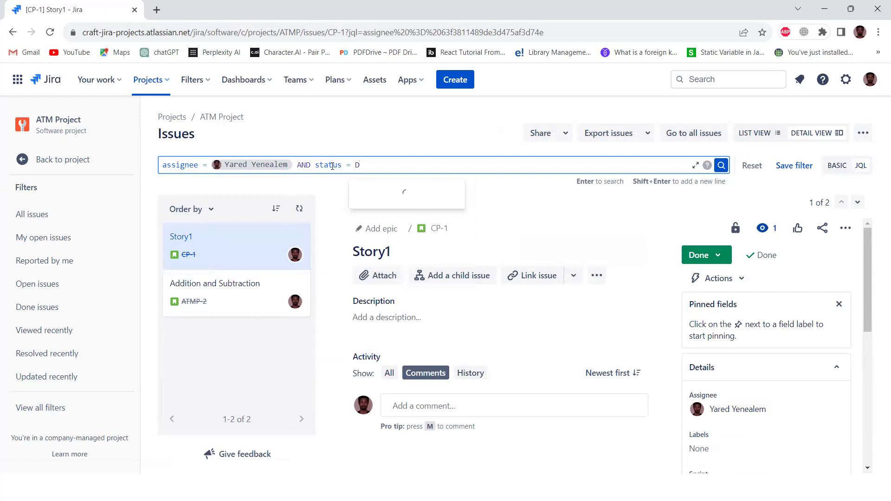
type("one")
key("Return")
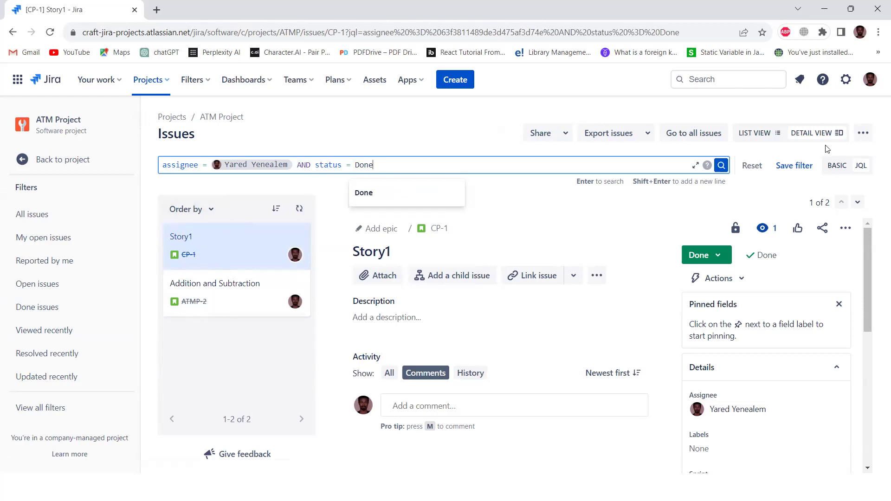
left_click(862, 167)
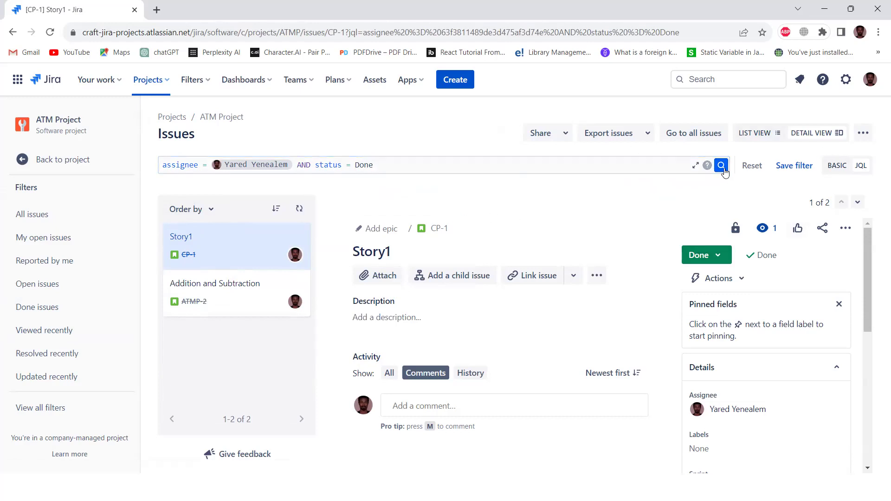
- Reset the query to basic filtering and filter the ATM Project's issues by the statuses In Progress and Done
left_click(752, 166)
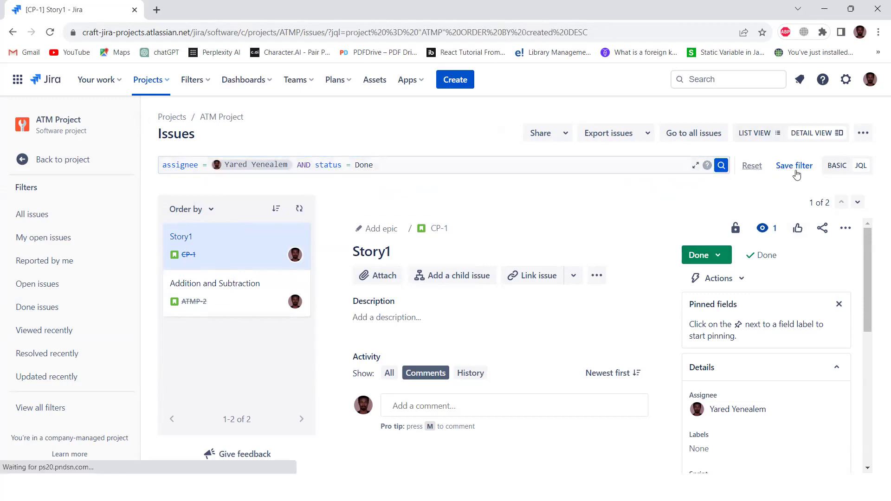
left_click(837, 166)
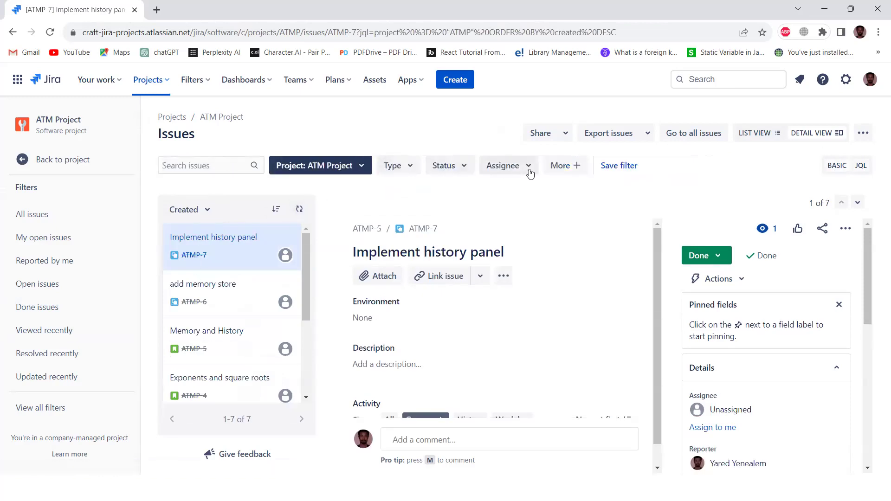
left_click(467, 167)
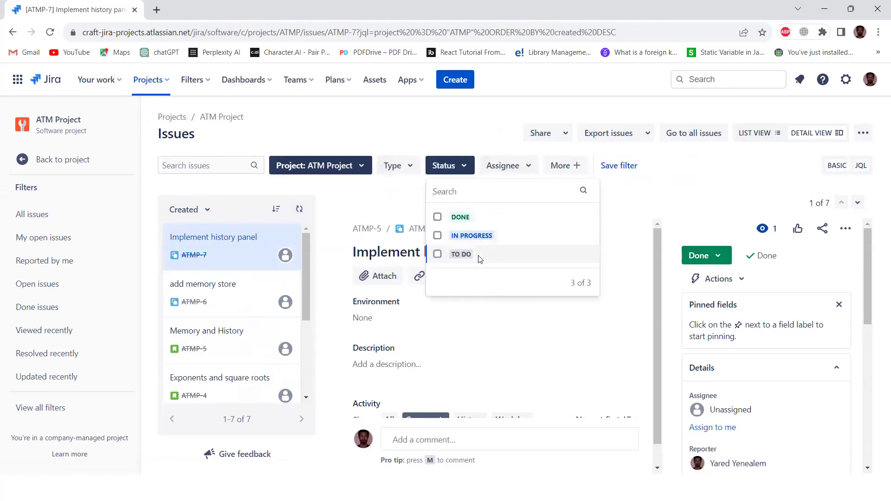
left_click(466, 236)
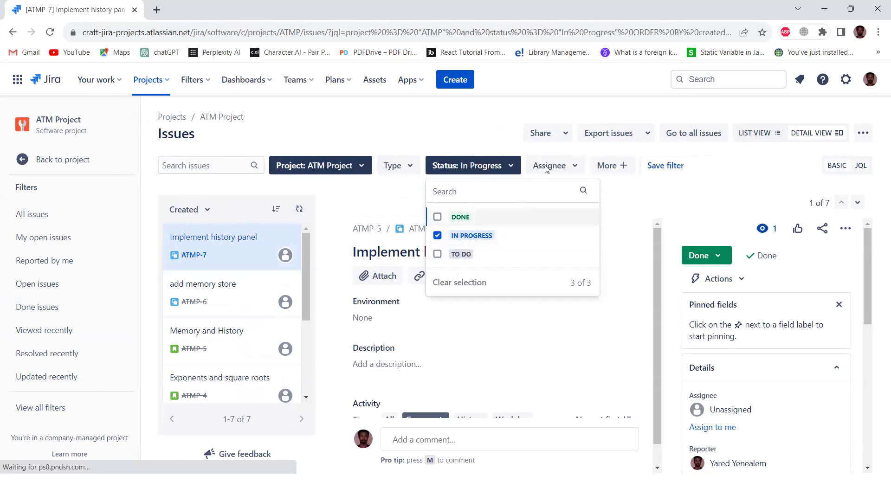
left_click(467, 218)
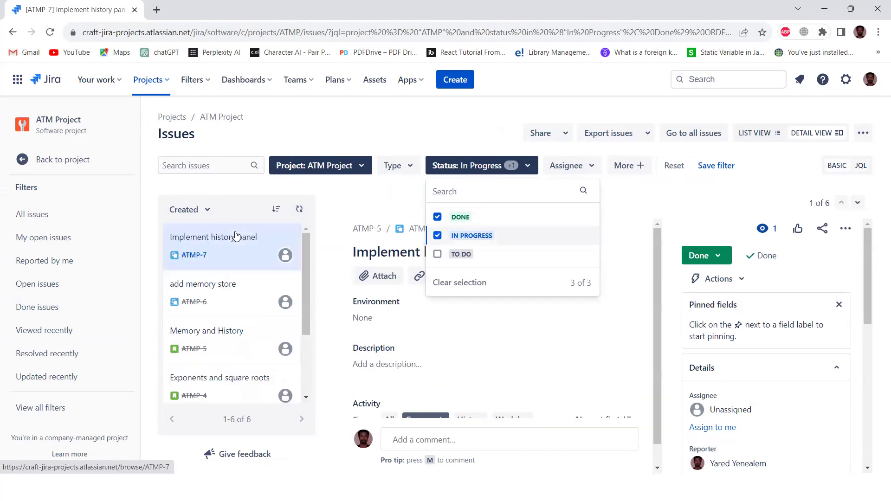
- Add To Do to the status filter, remove In Progress and Done from it, and return to the project navigation
scroll(230, 304, "down", 2)
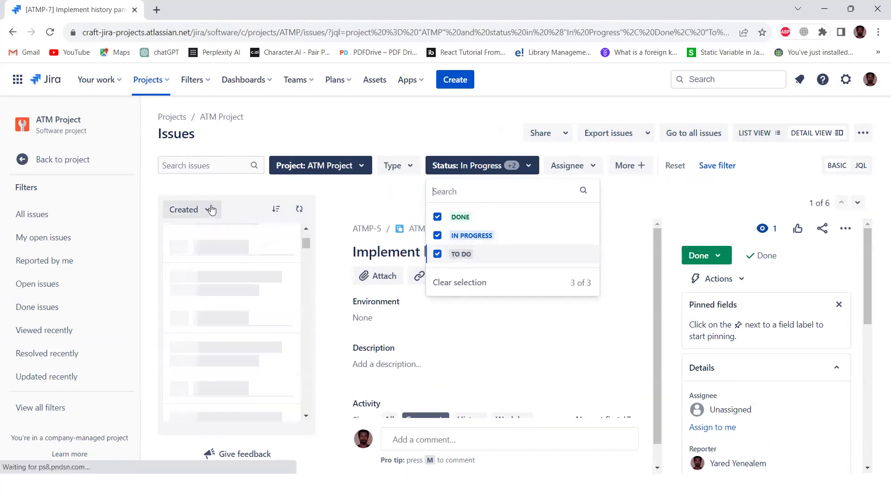
scroll(218, 320, "down", 3)
scroll(218, 306, "up", 3)
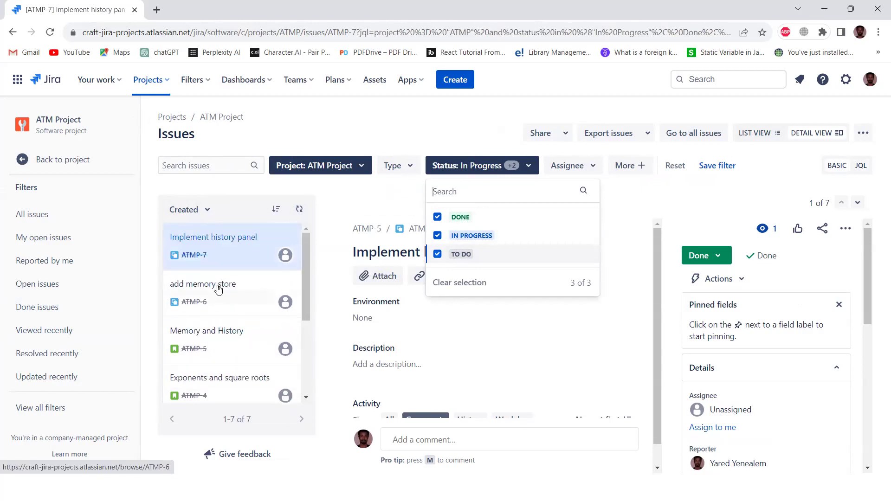
left_click(437, 235)
left_click(437, 216)
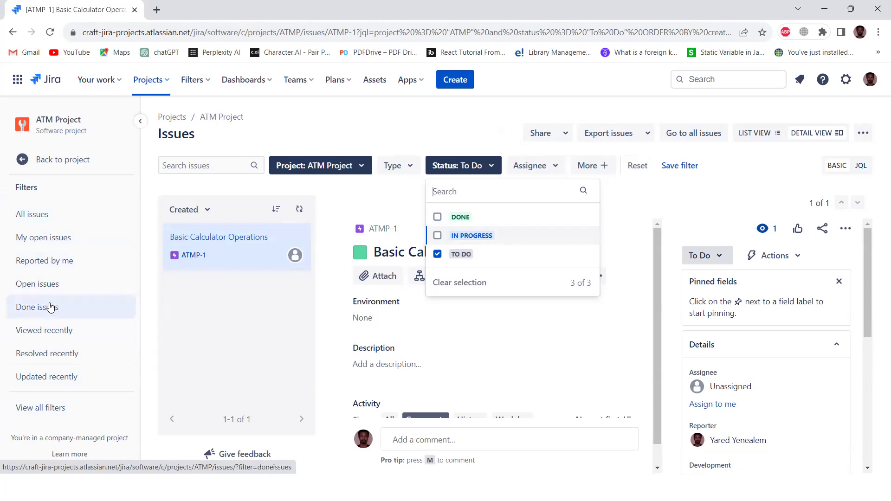
left_click(52, 160)
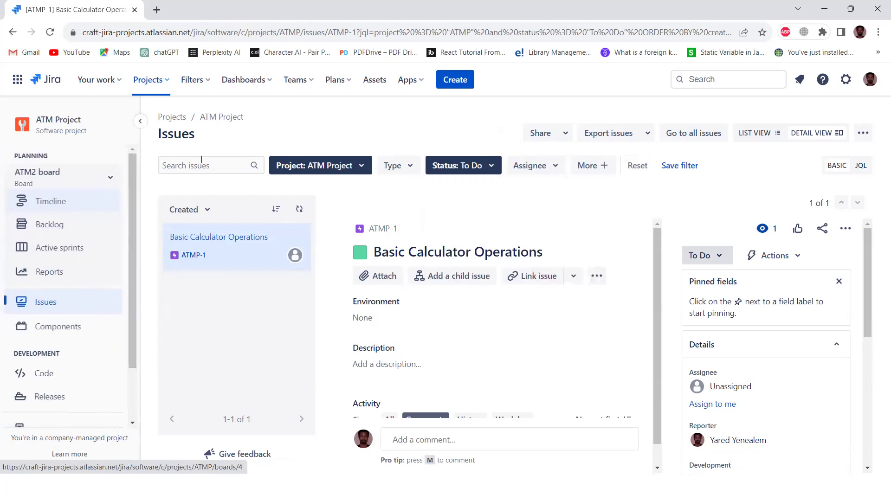